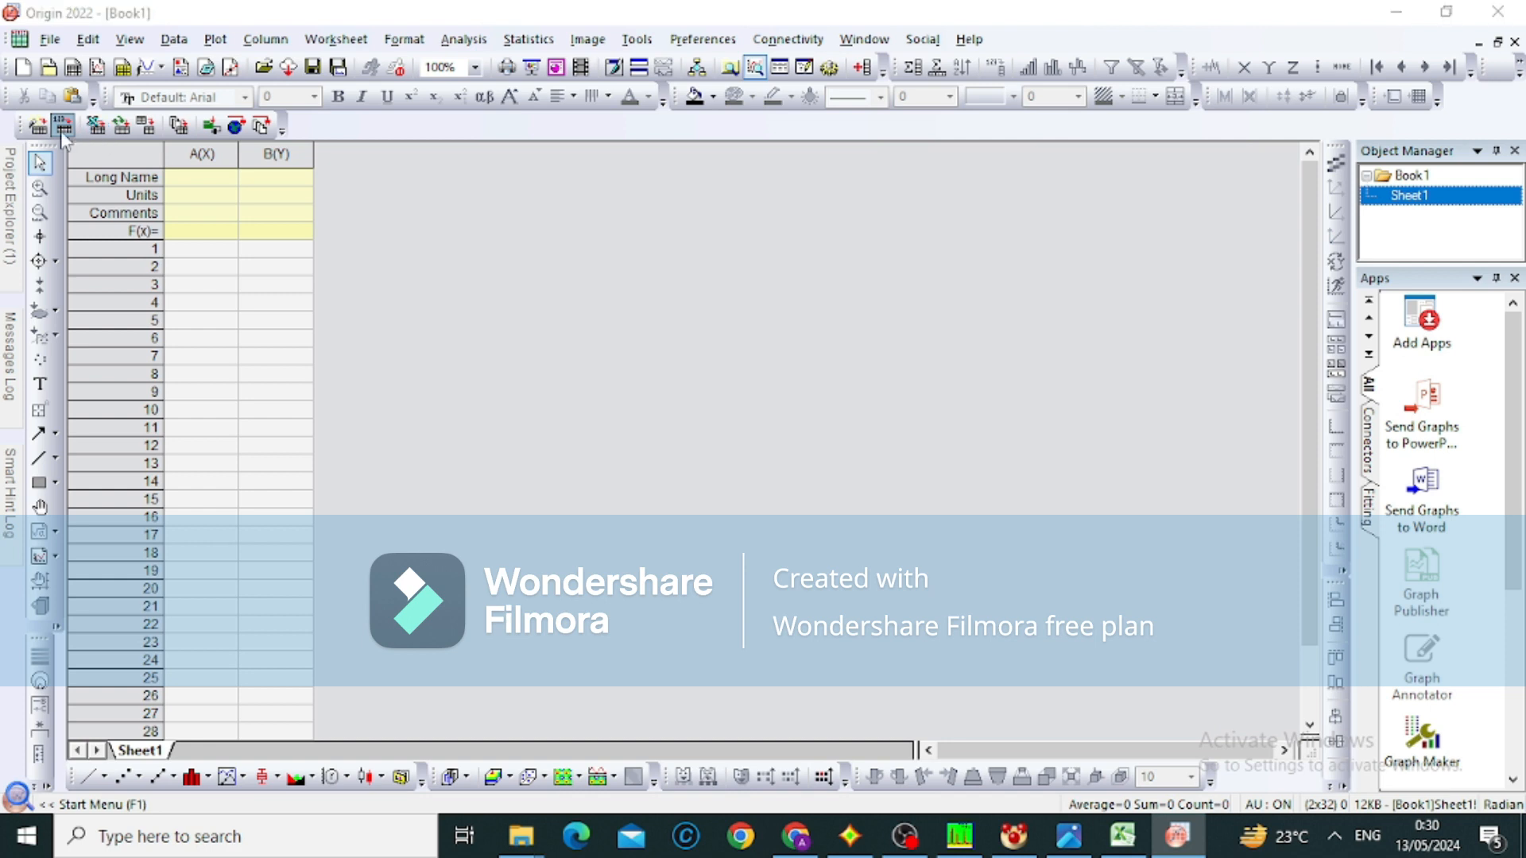
Import NIM Genap (1).txt from Downloads into the worksheet, treating the data as having column names
left_click(69, 133)
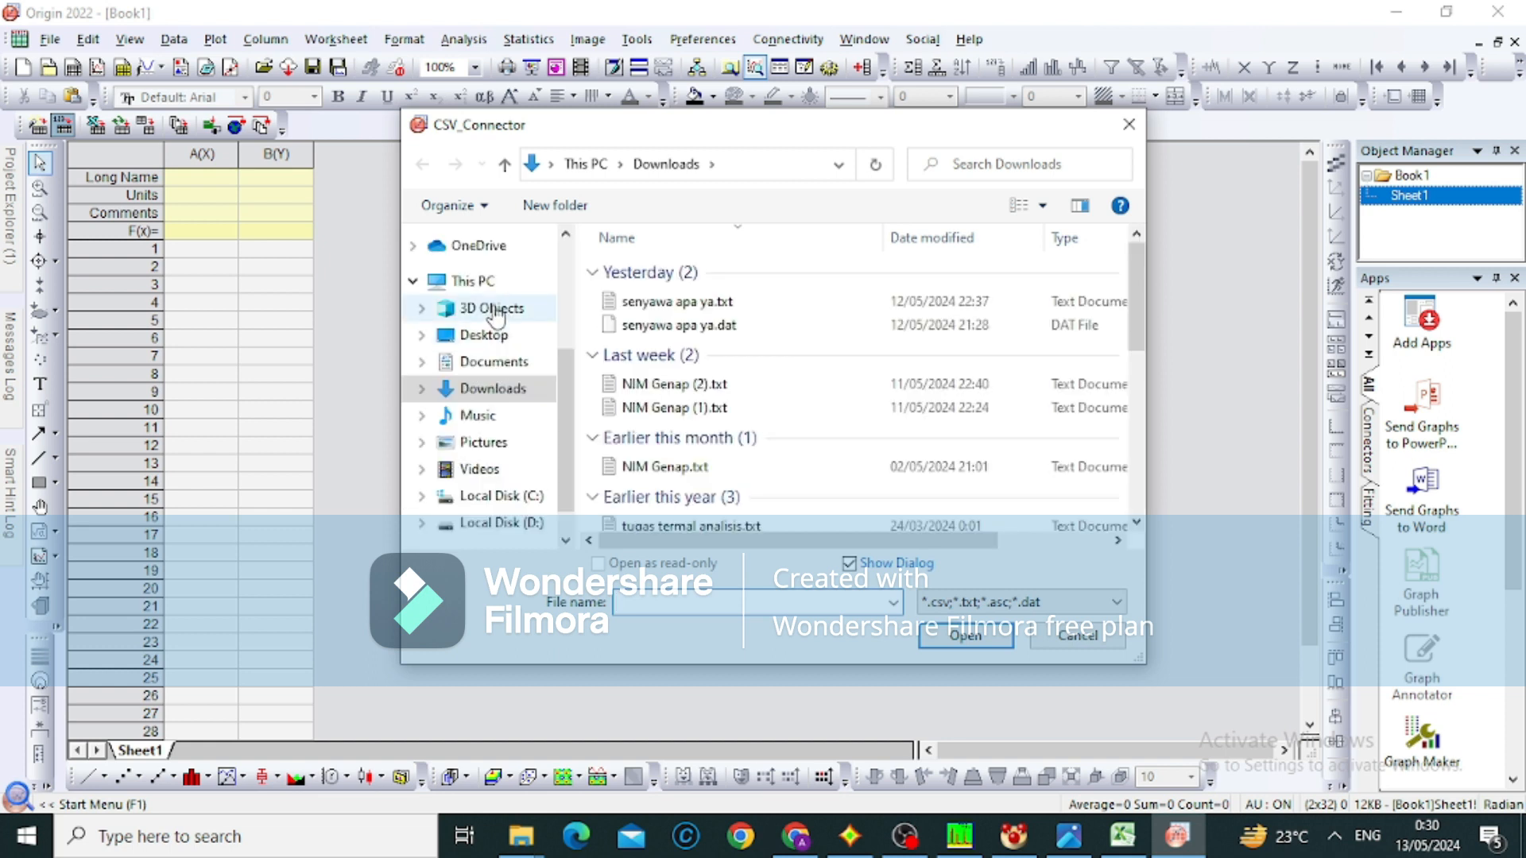
double_click(630, 408)
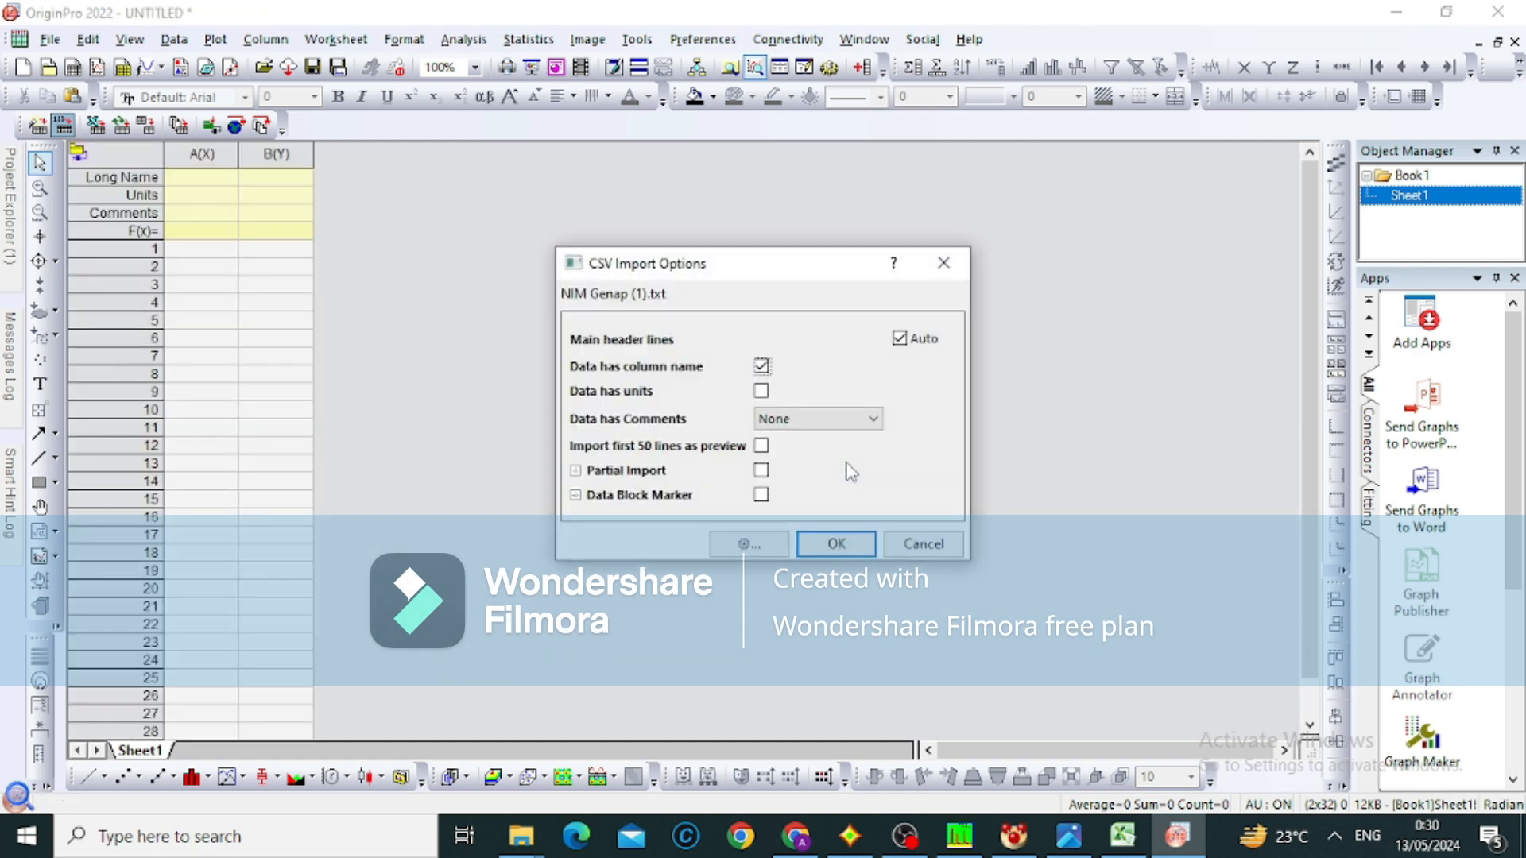
left_click(824, 537)
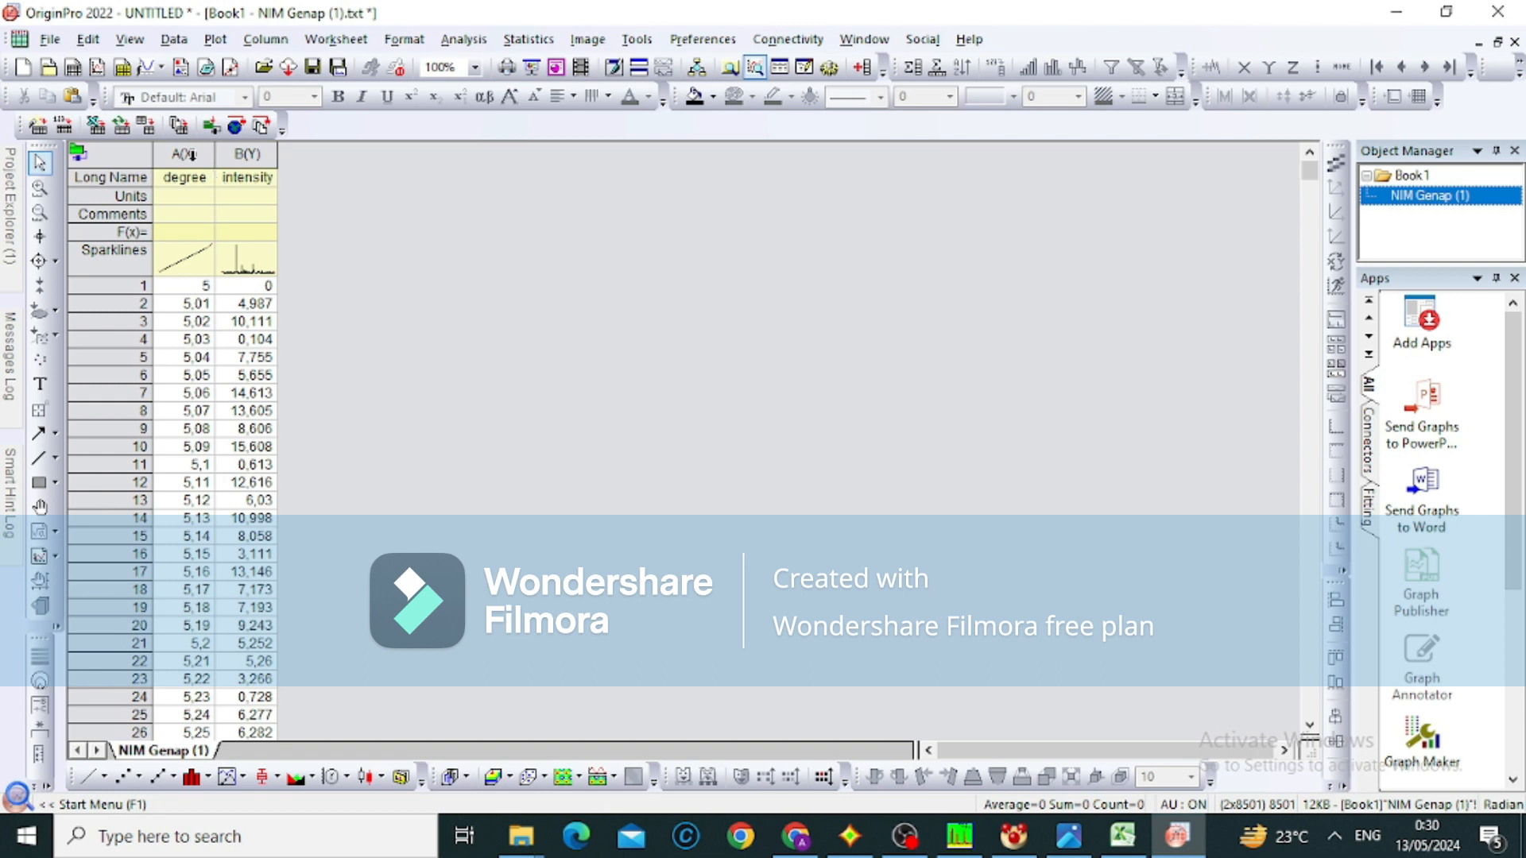
Plot the degree (X) and intensity (Y) columns as a line graph
left_click_drag(193, 154, 233, 157)
left_click(233, 157)
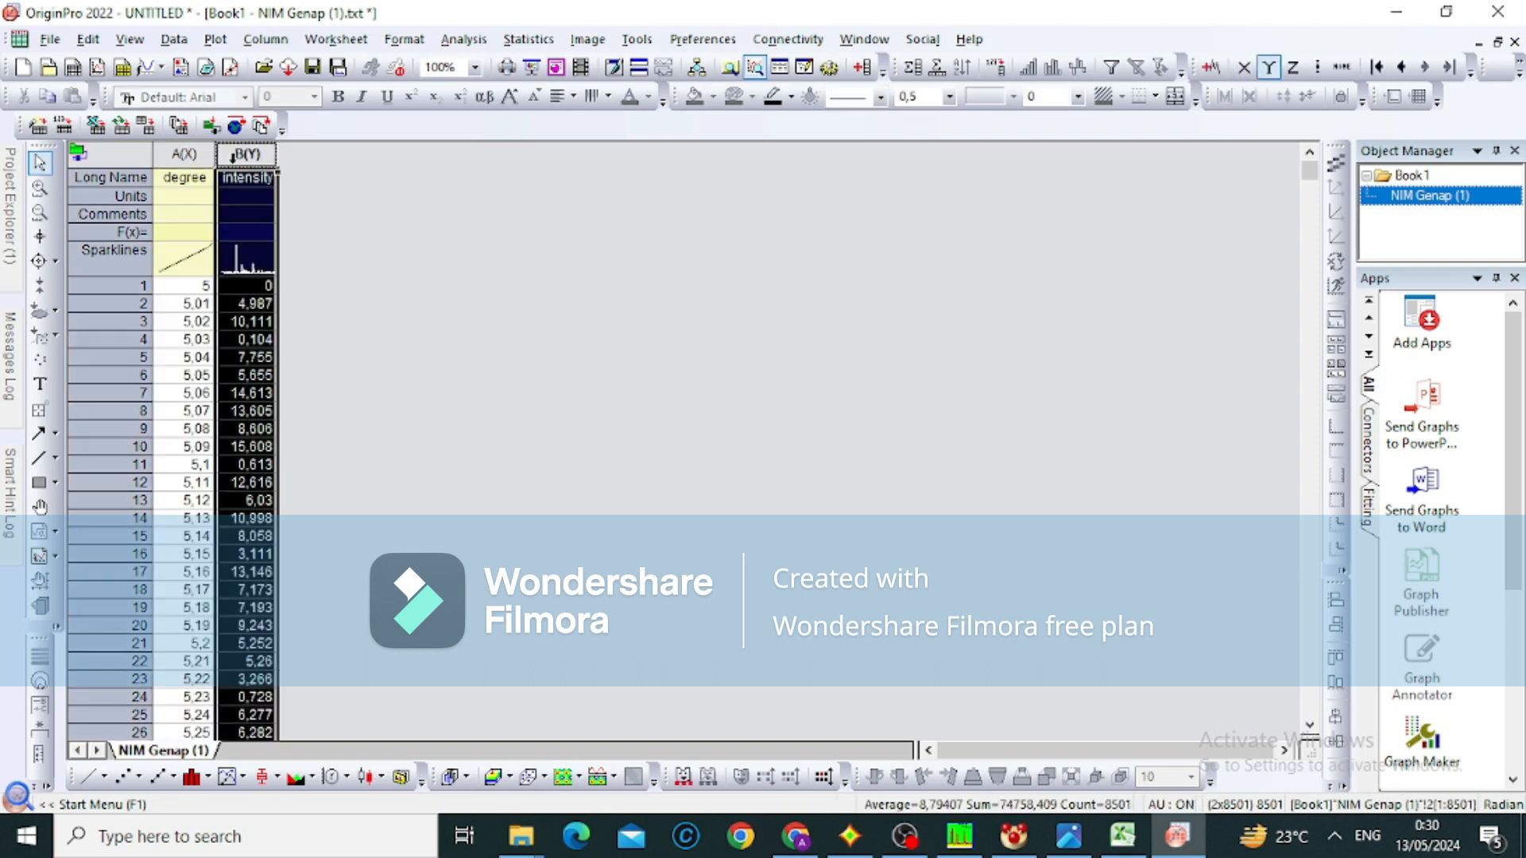
left_click(445, 272)
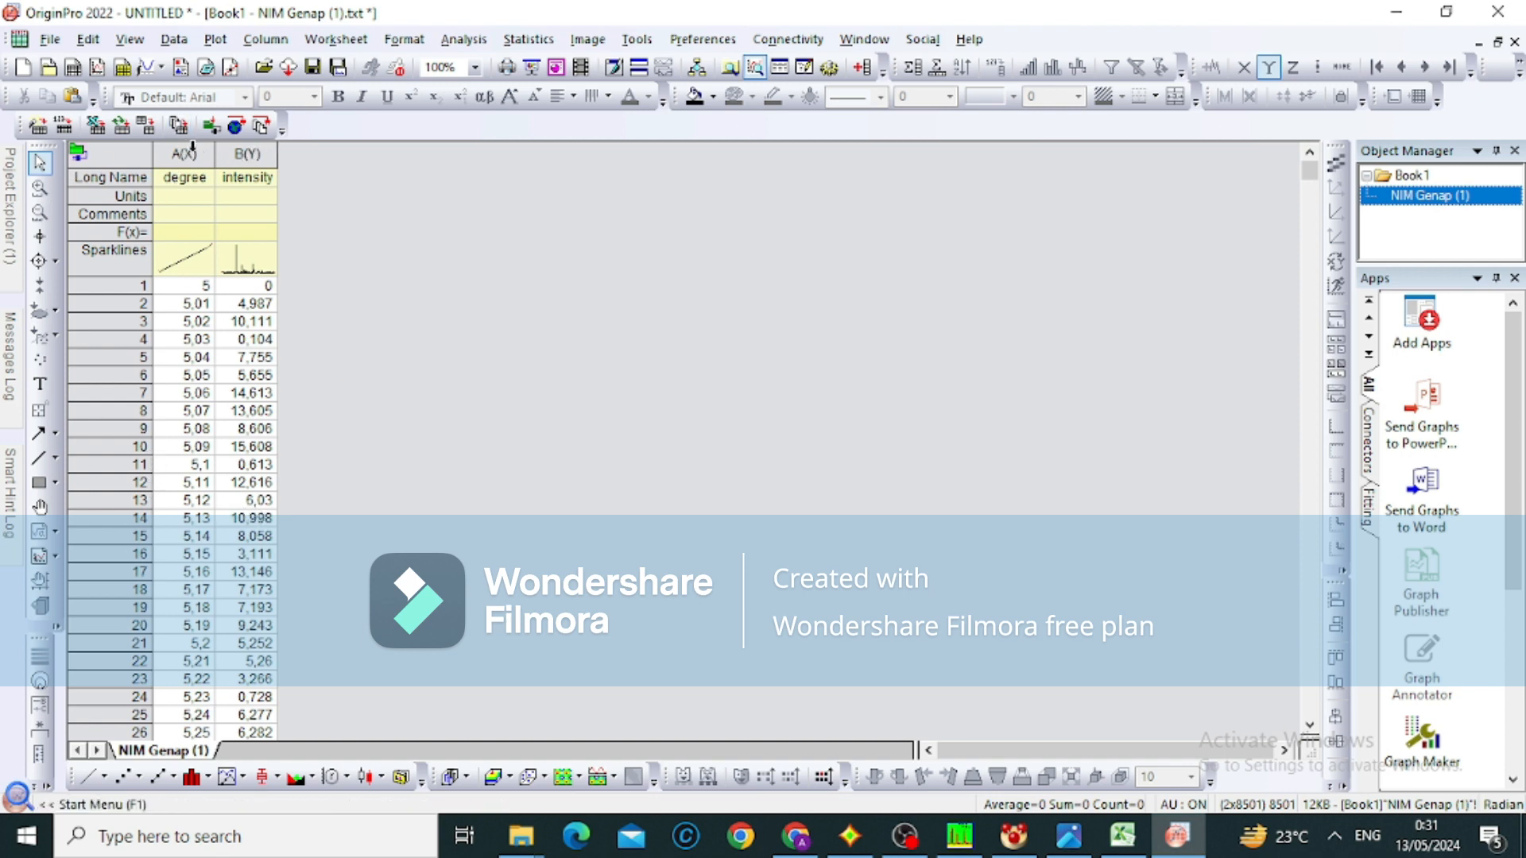
left_click_drag(179, 155, 242, 157)
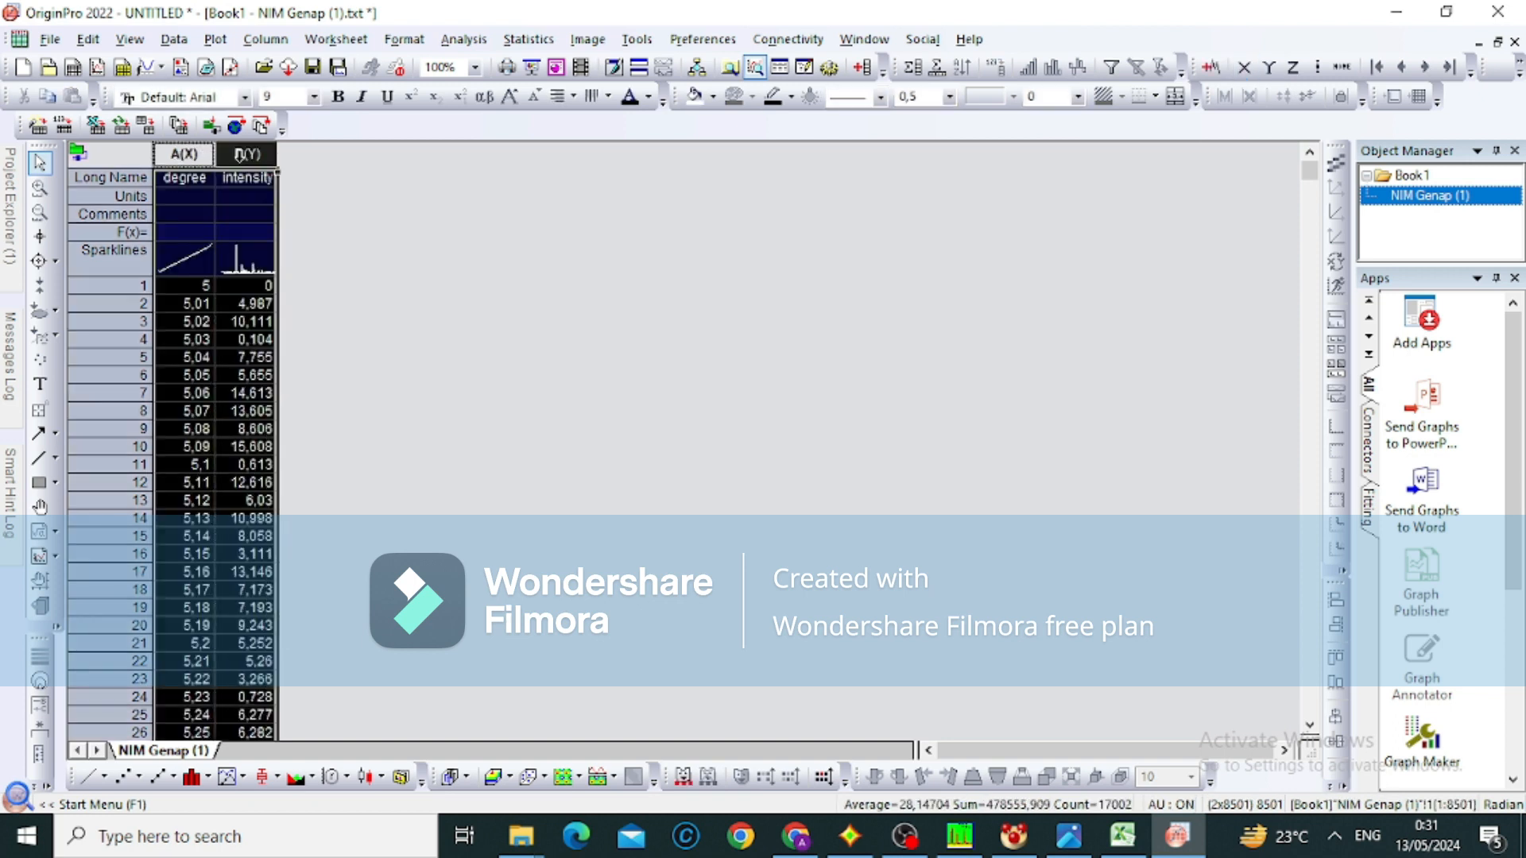
left_click(91, 777)
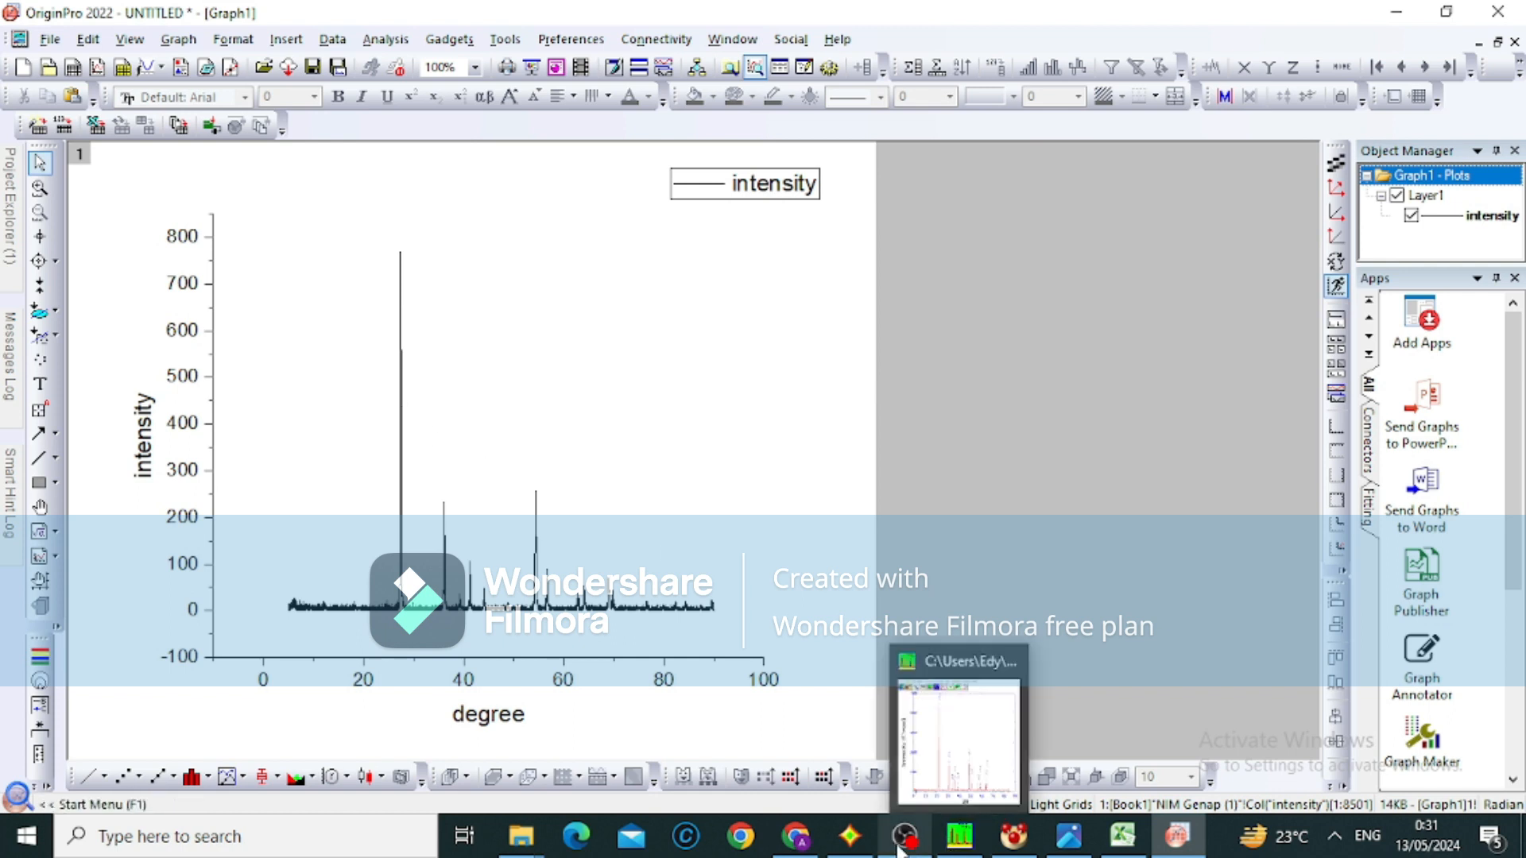
Switch to Match!, close the phase report, and return to the intensity graph in OriginPro
left_click(848, 842)
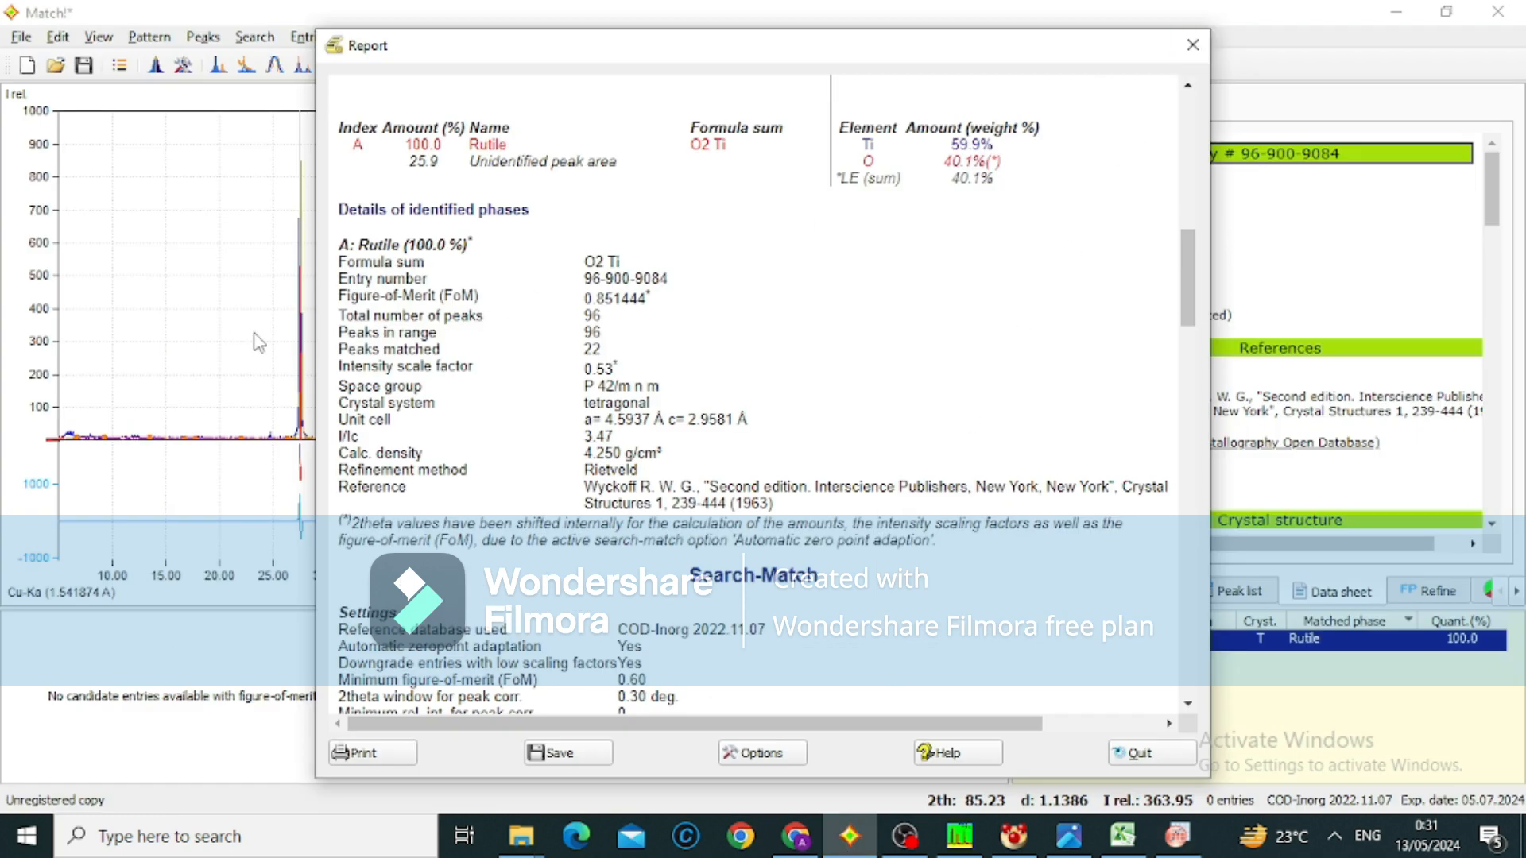
key("Escape")
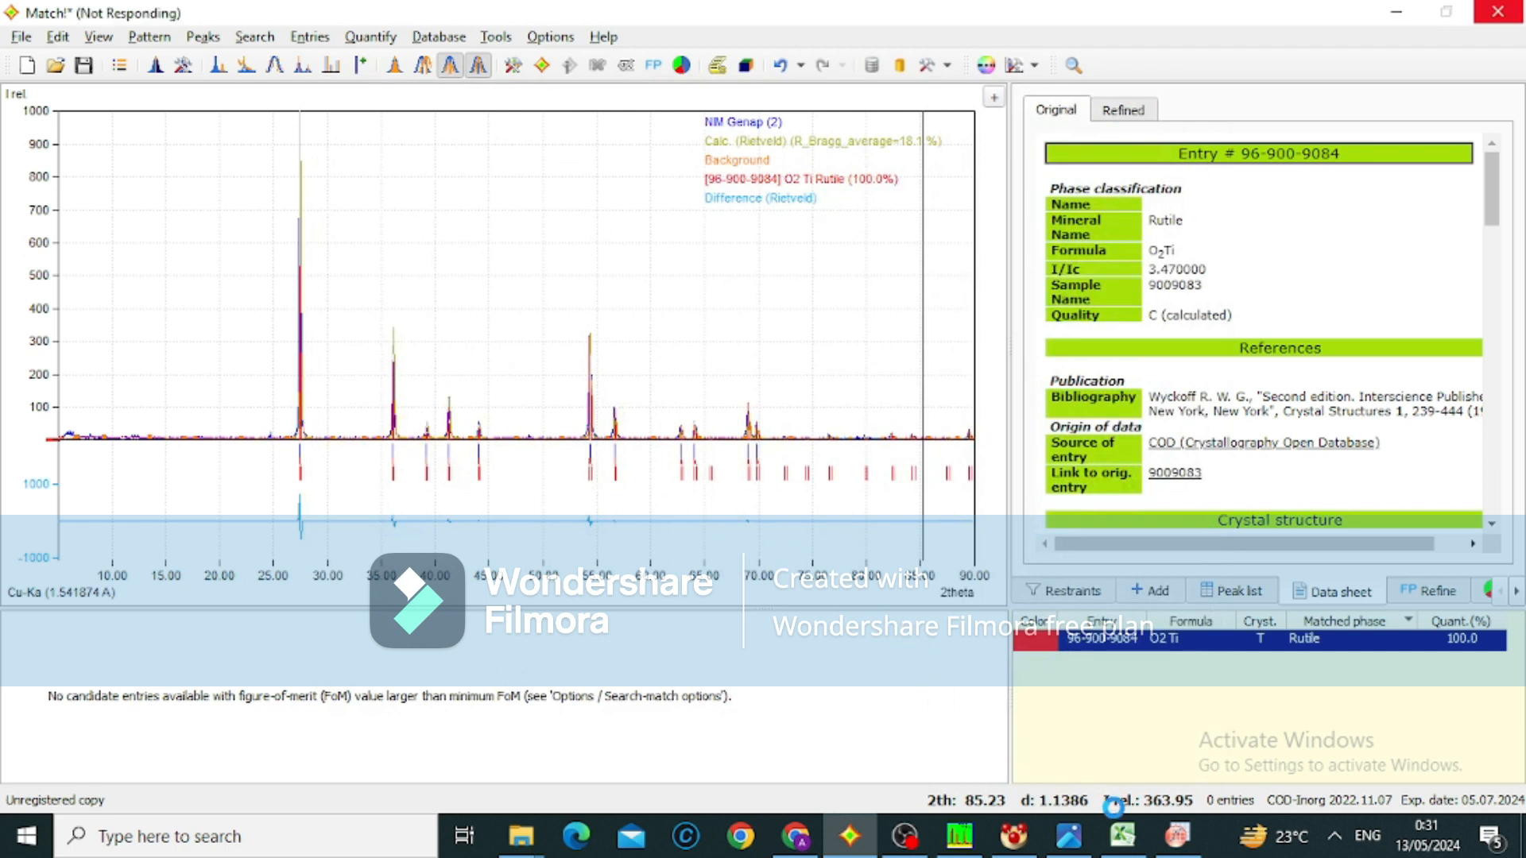
left_click(1172, 853)
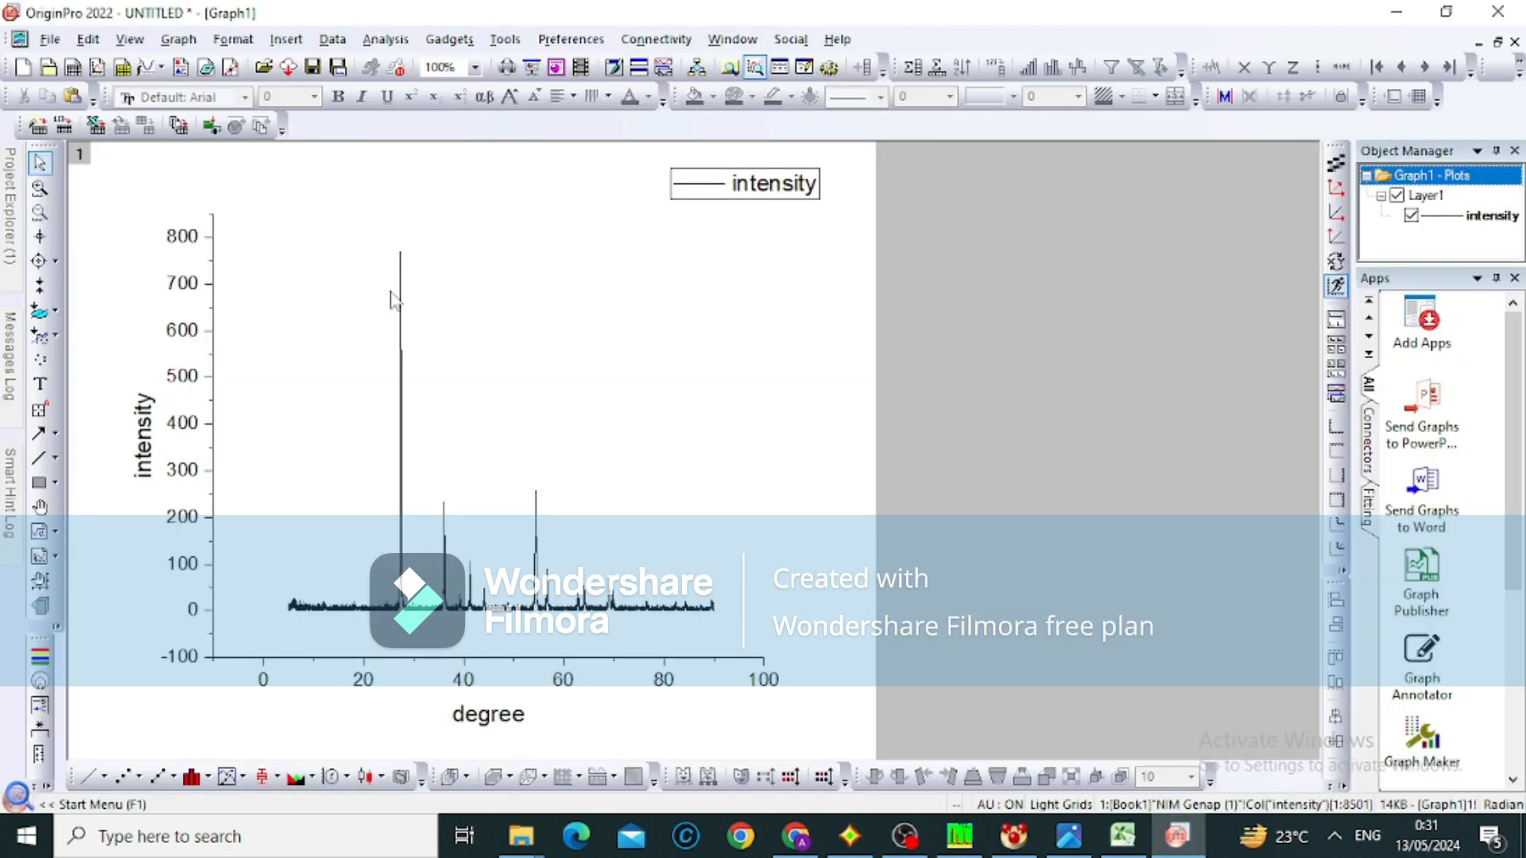
Smooth the intensity curve with the Savitzky-Golay method, using a 5-point window and polynomial order 2
left_click(361, 41)
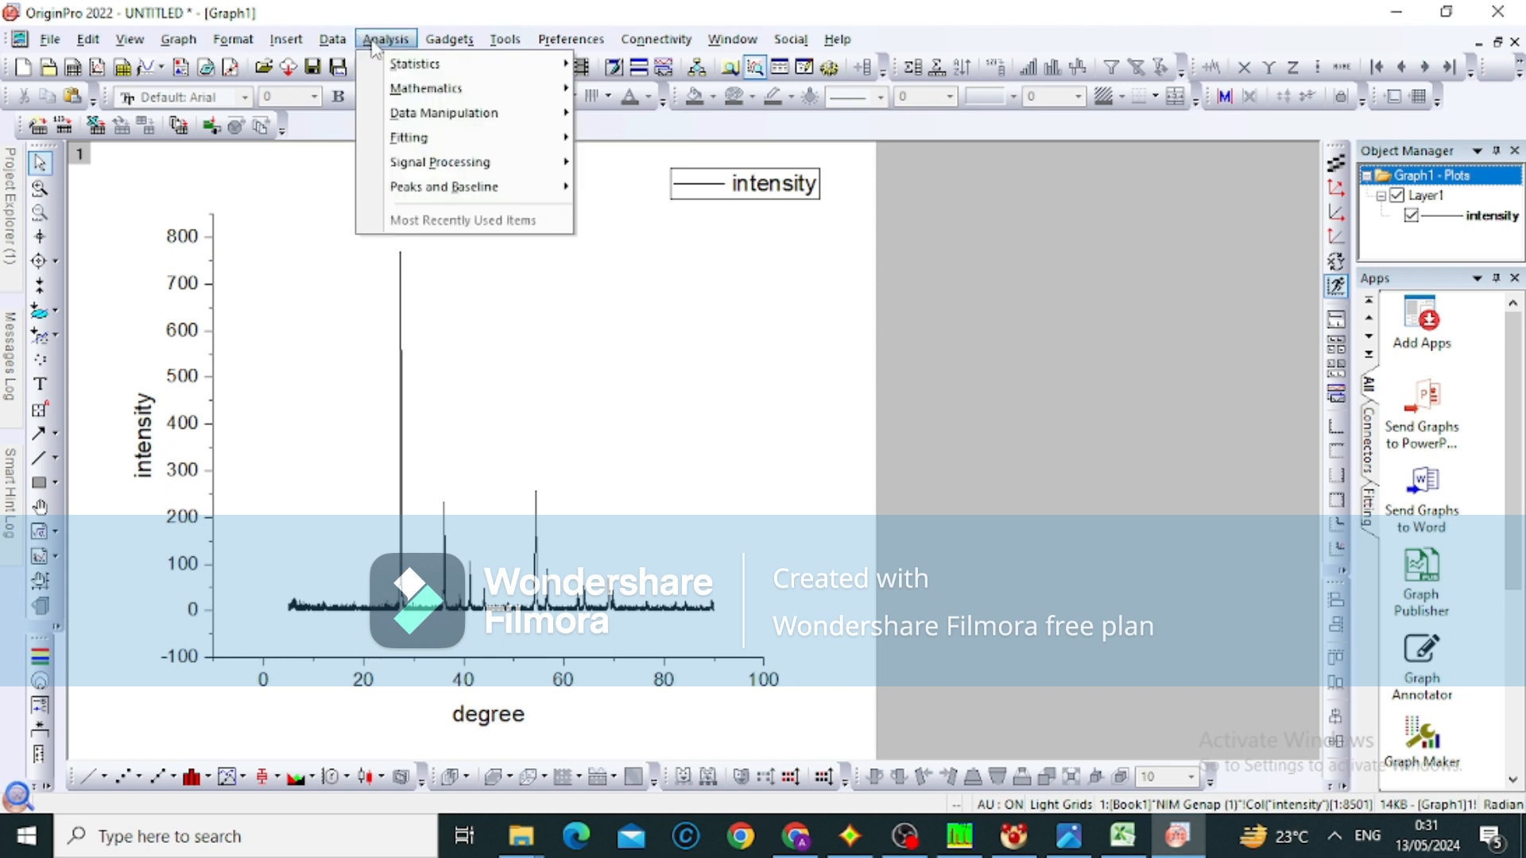
mouse_move(425, 159)
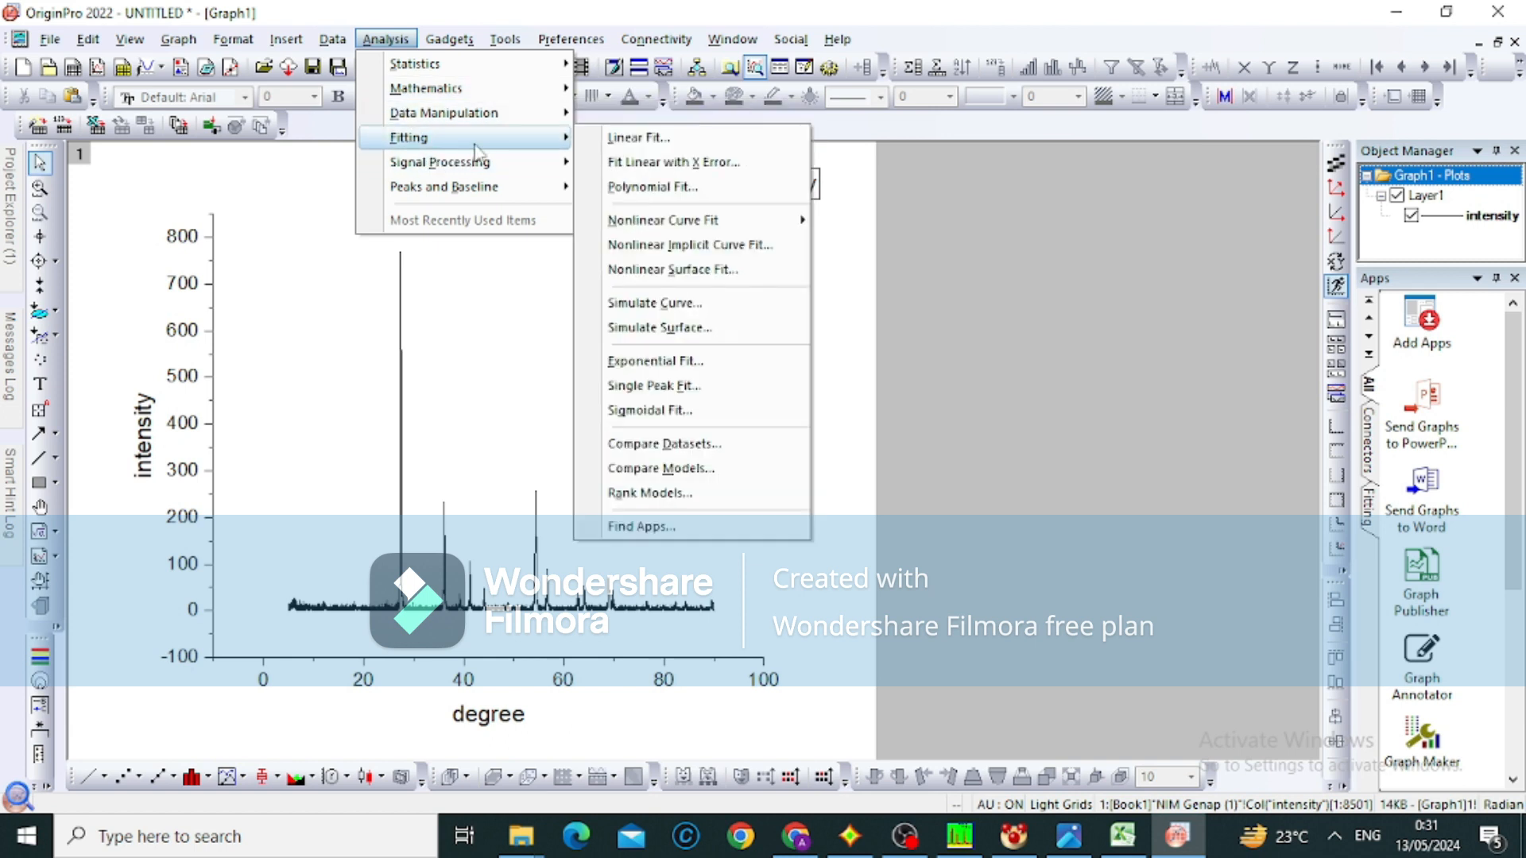
mouse_move(600, 175)
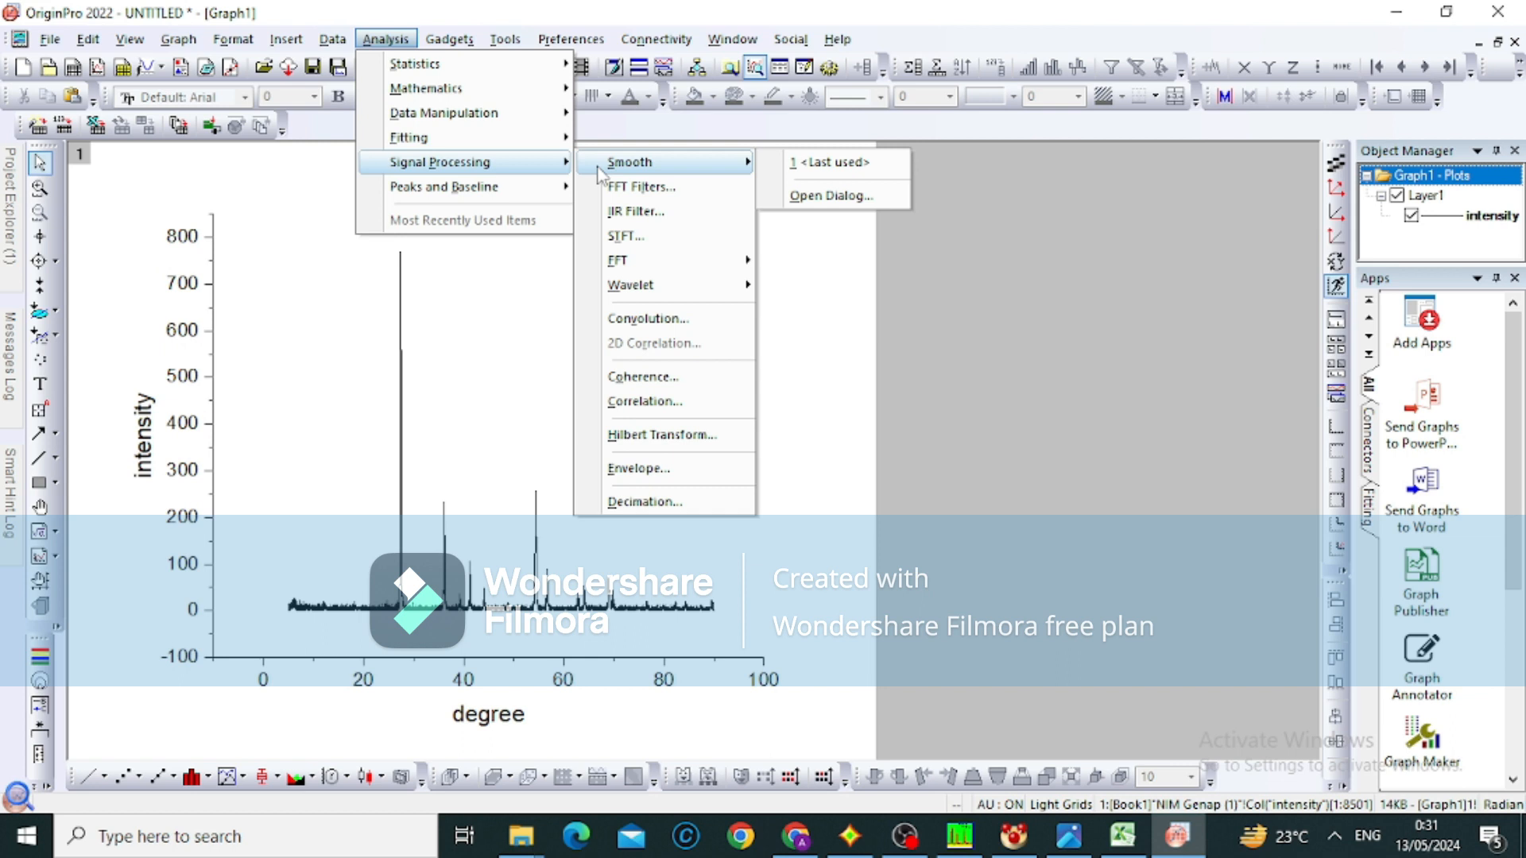
left_click(811, 198)
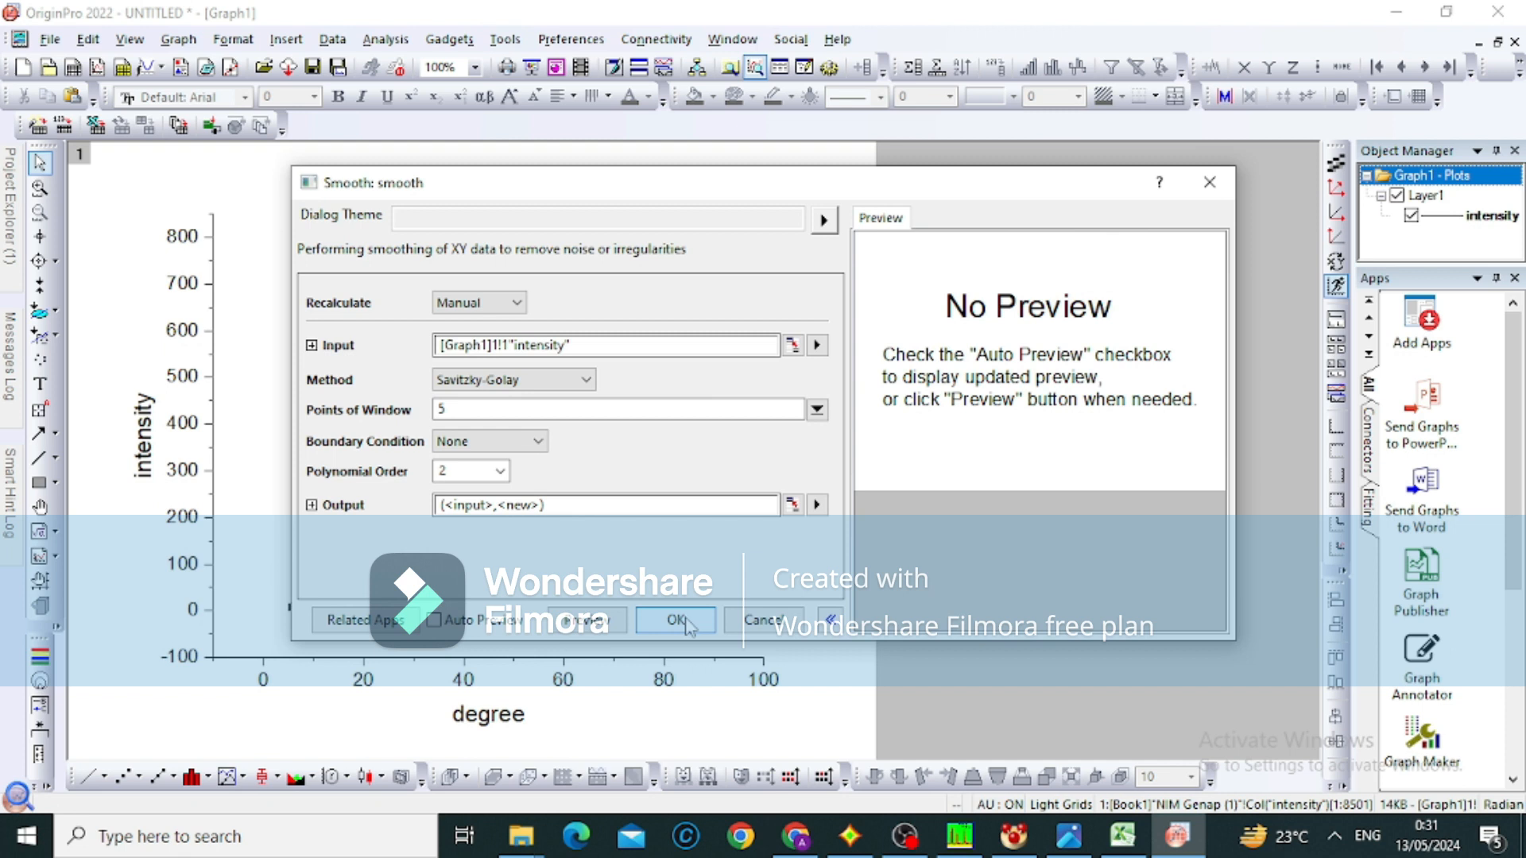
left_click(679, 621)
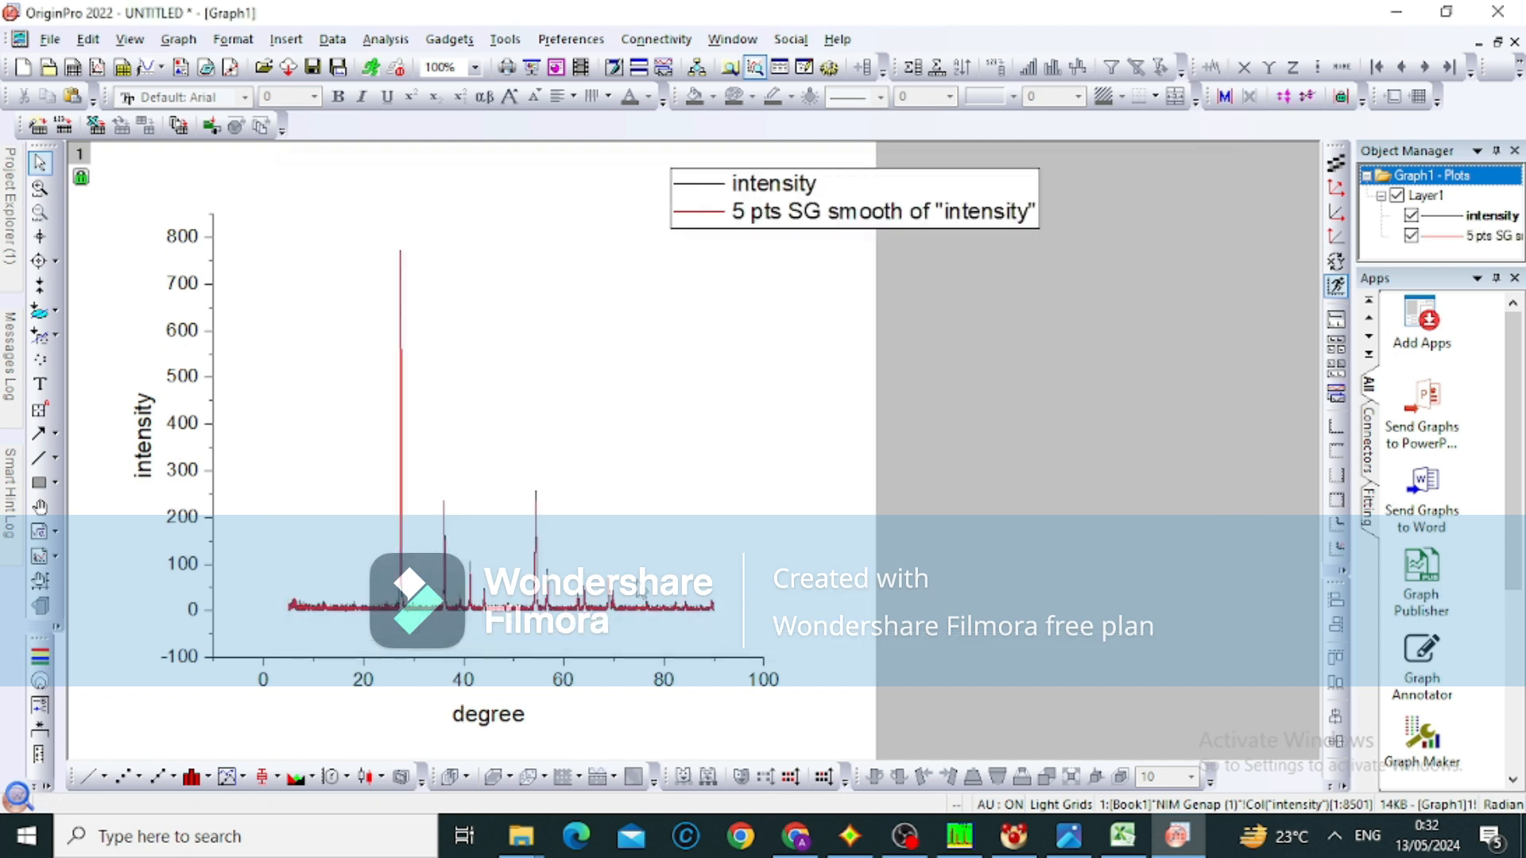
Start a Multiple Peak Fit on the intensity curve with the Gauss function and move the Get Points window clear of the peaks
left_click(387, 40)
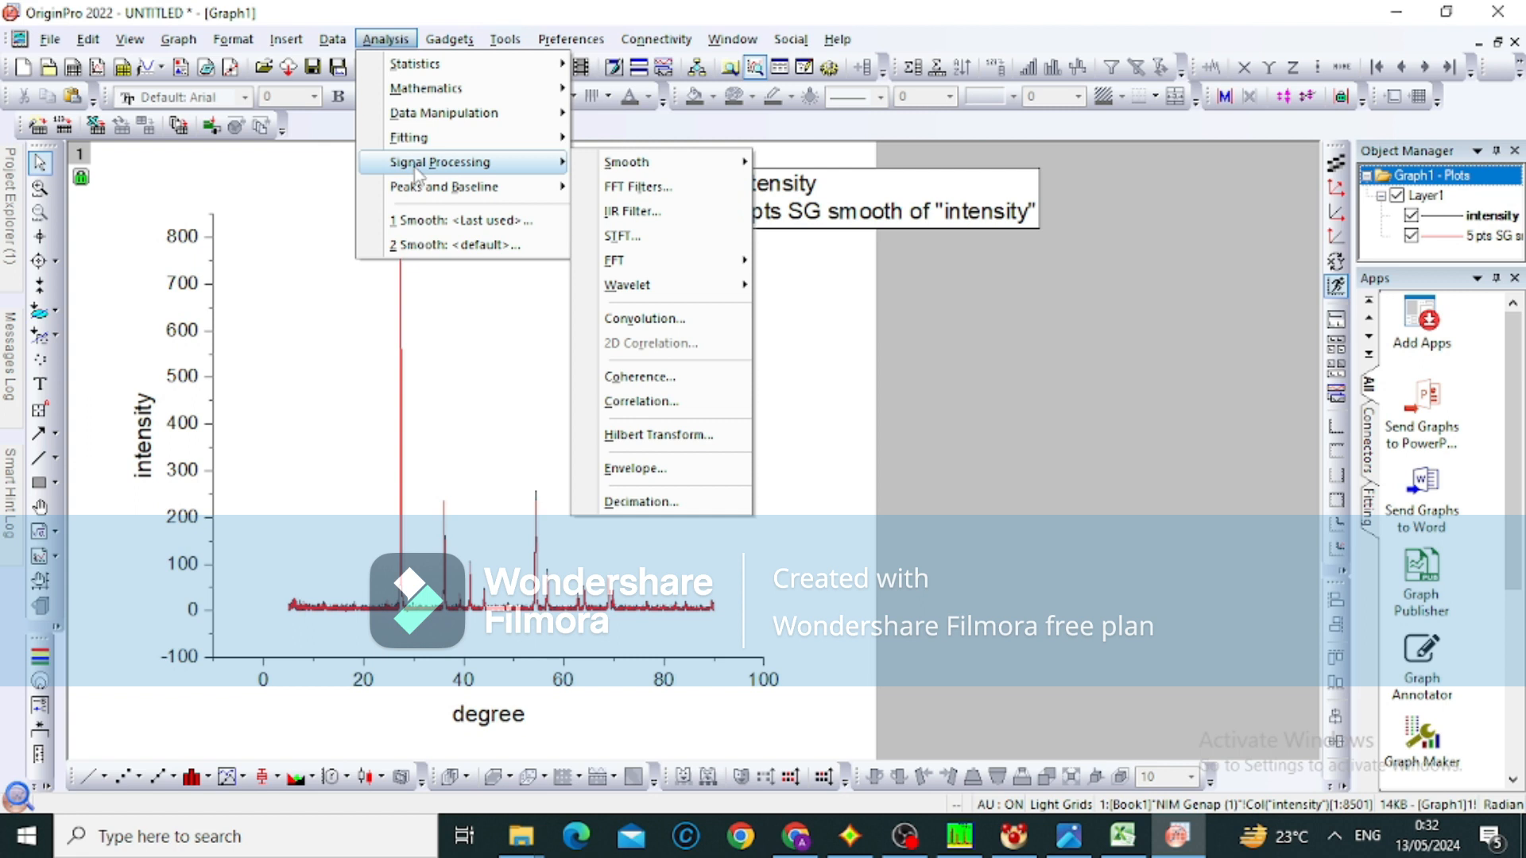
mouse_move(416, 199)
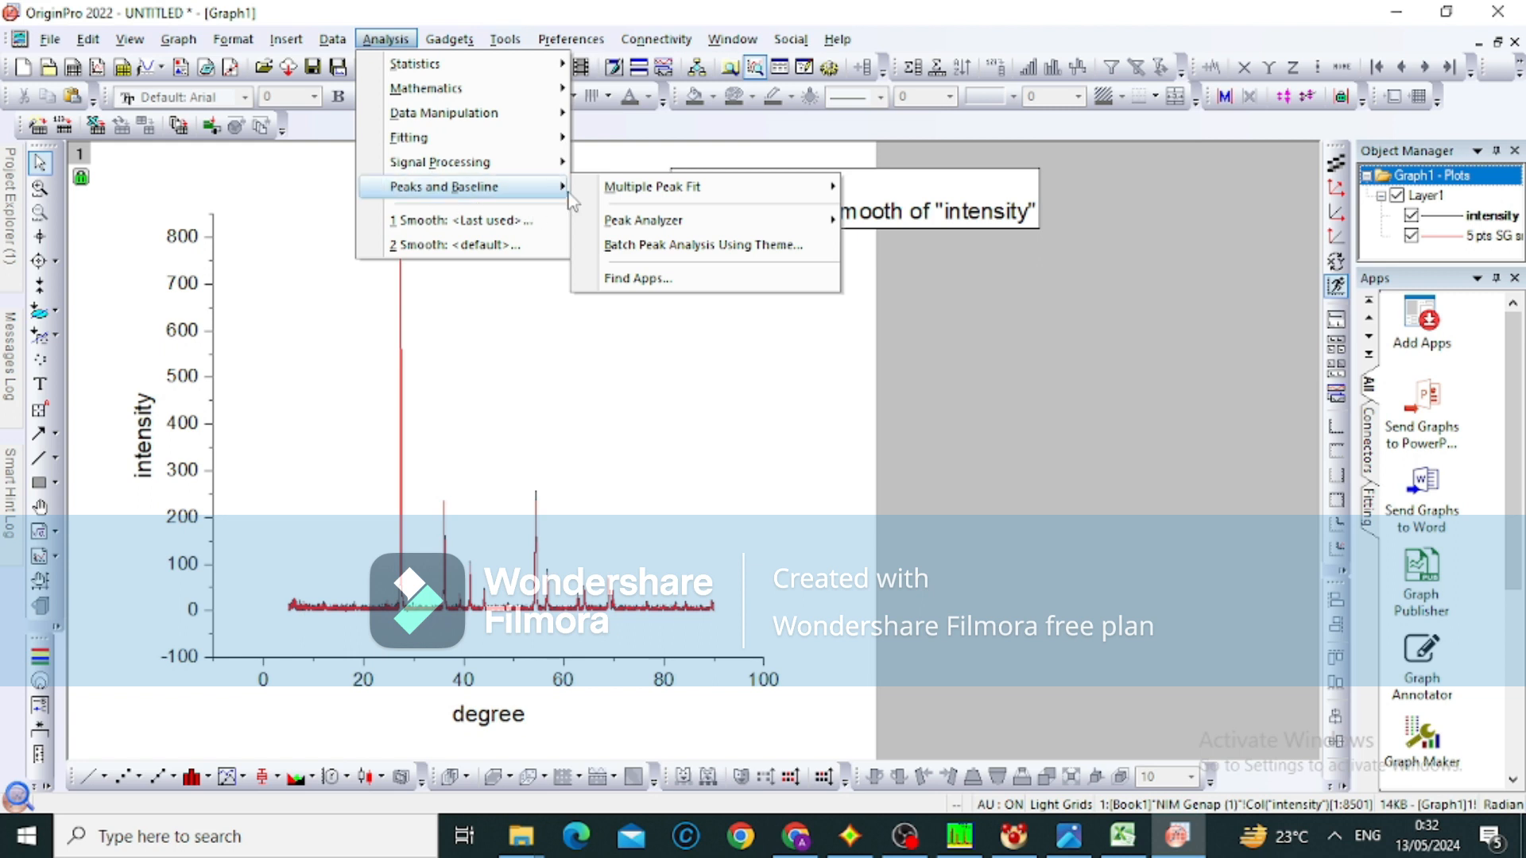
mouse_move(644, 188)
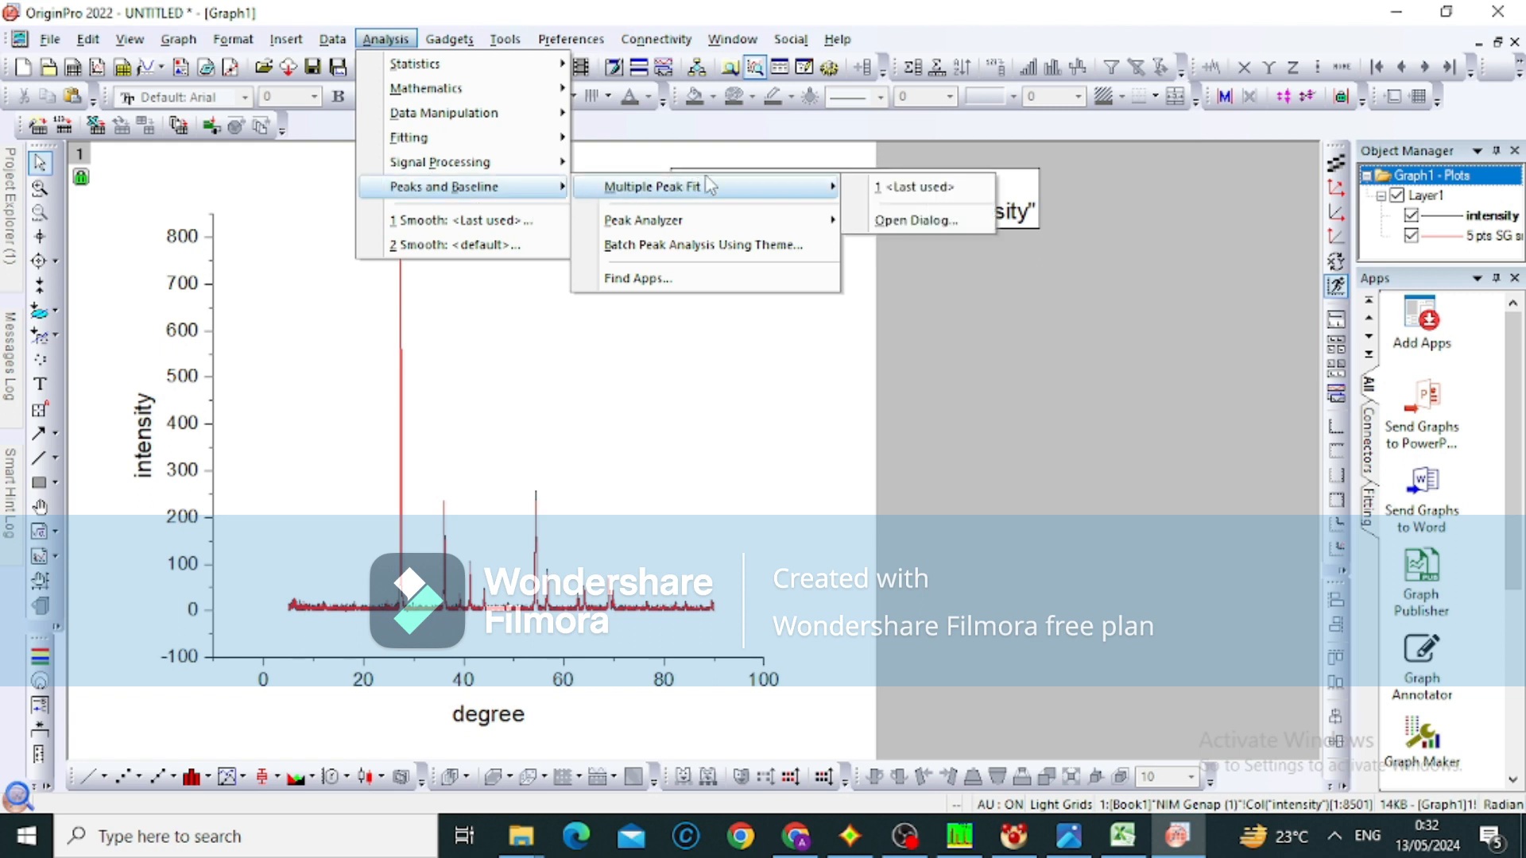
left_click(891, 222)
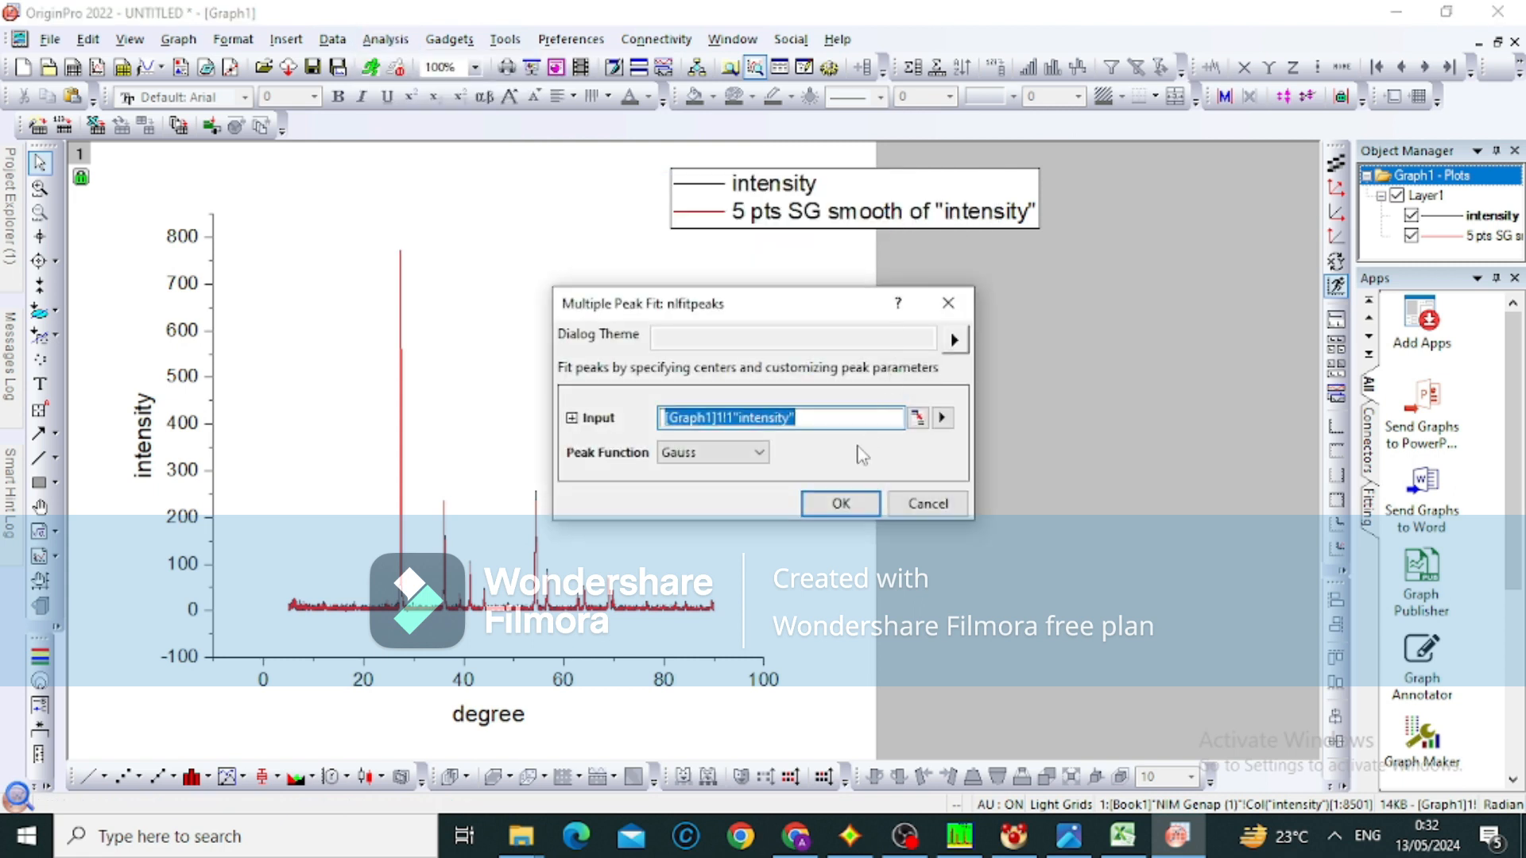
left_click(840, 504)
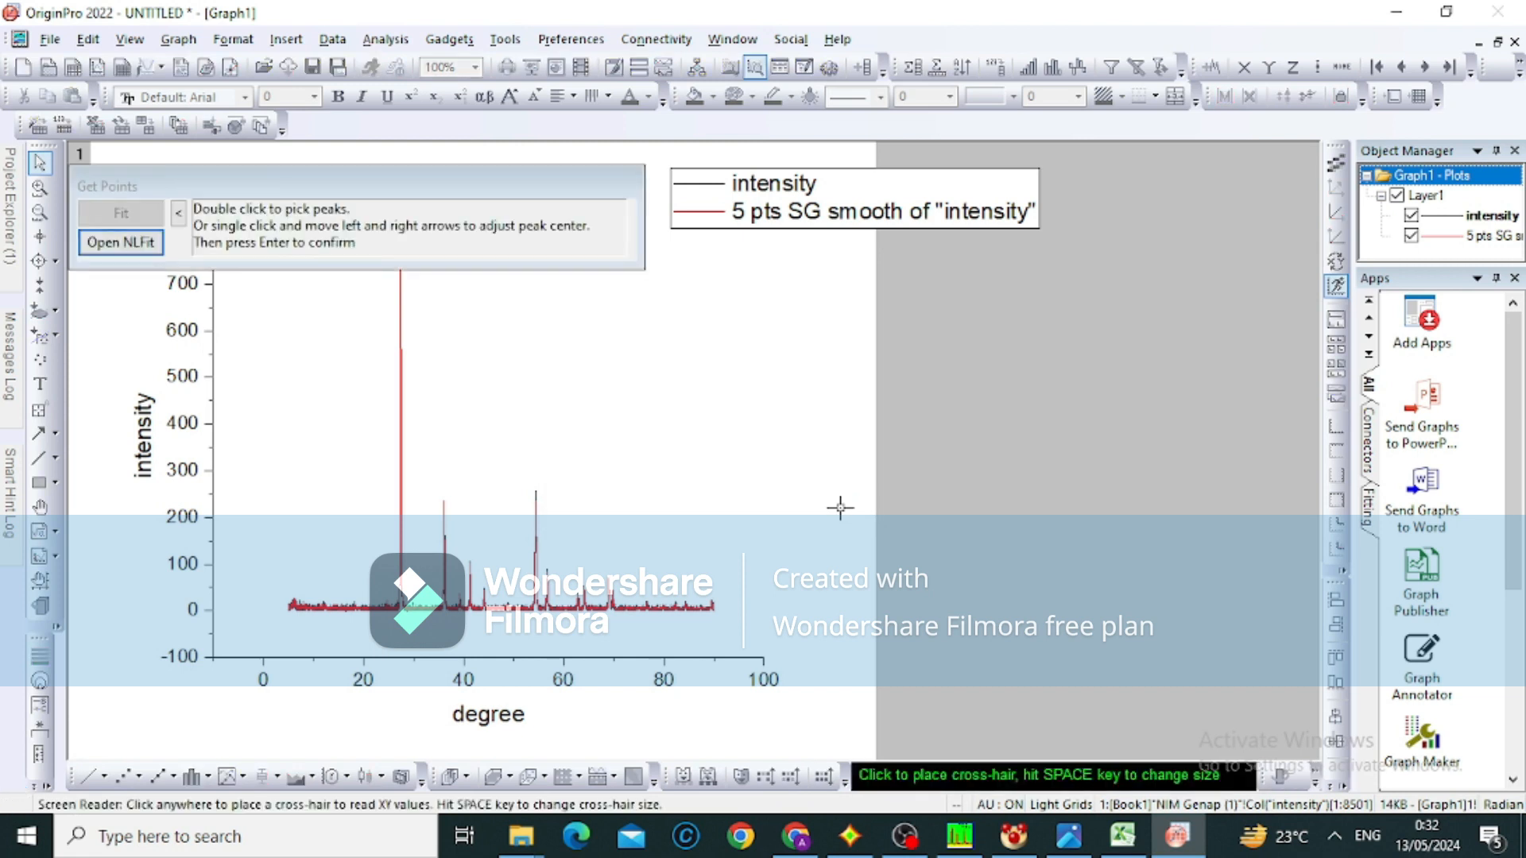
left_click_drag(493, 188, 1090, 252)
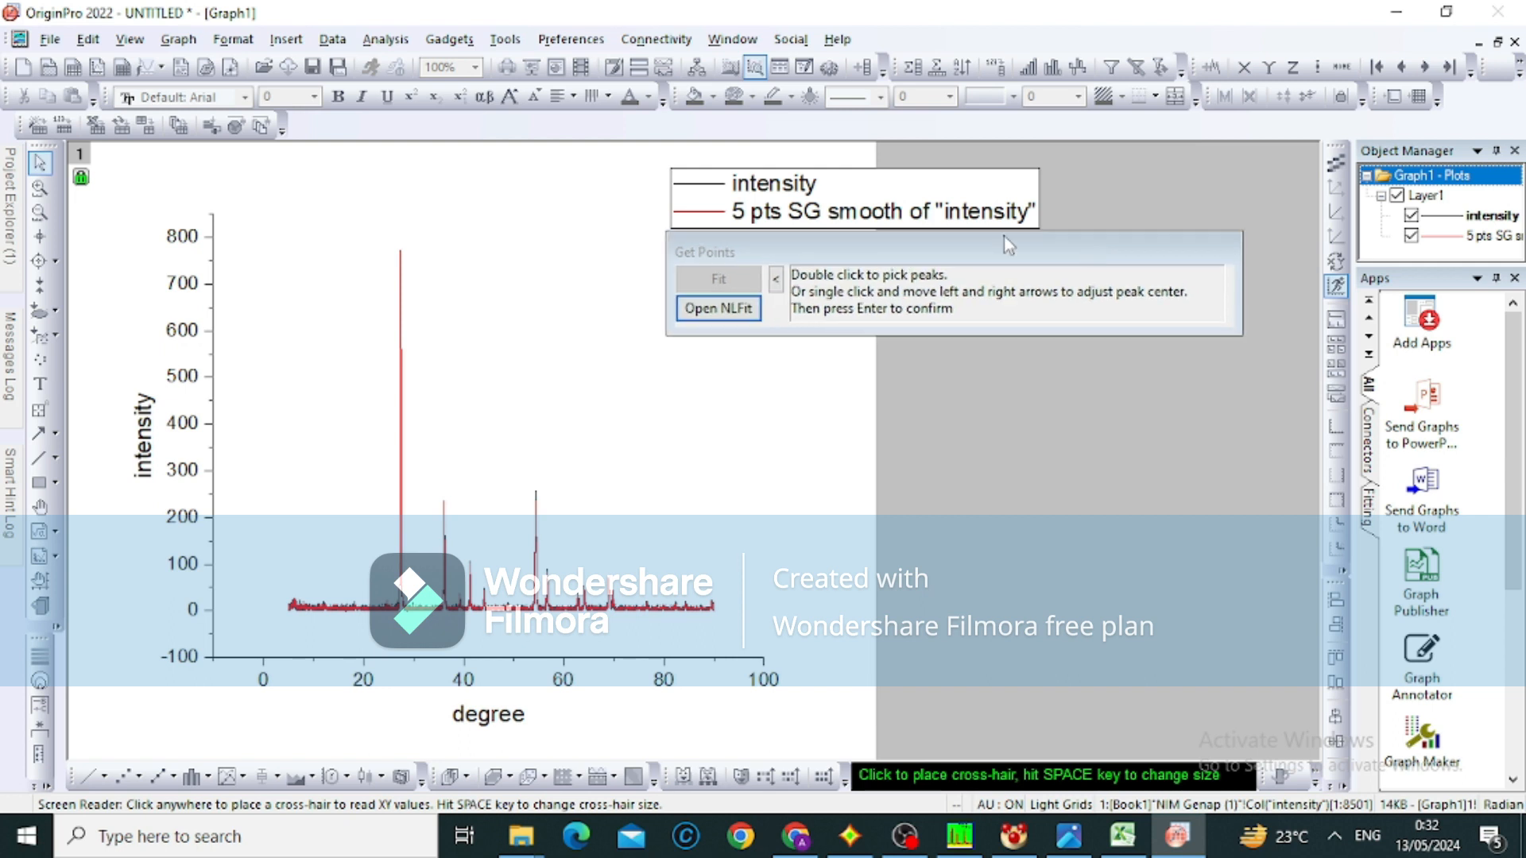
Pick three peaks on the curve, at about 27.4, 36.1 and 41.2 degrees
double_click(399, 253)
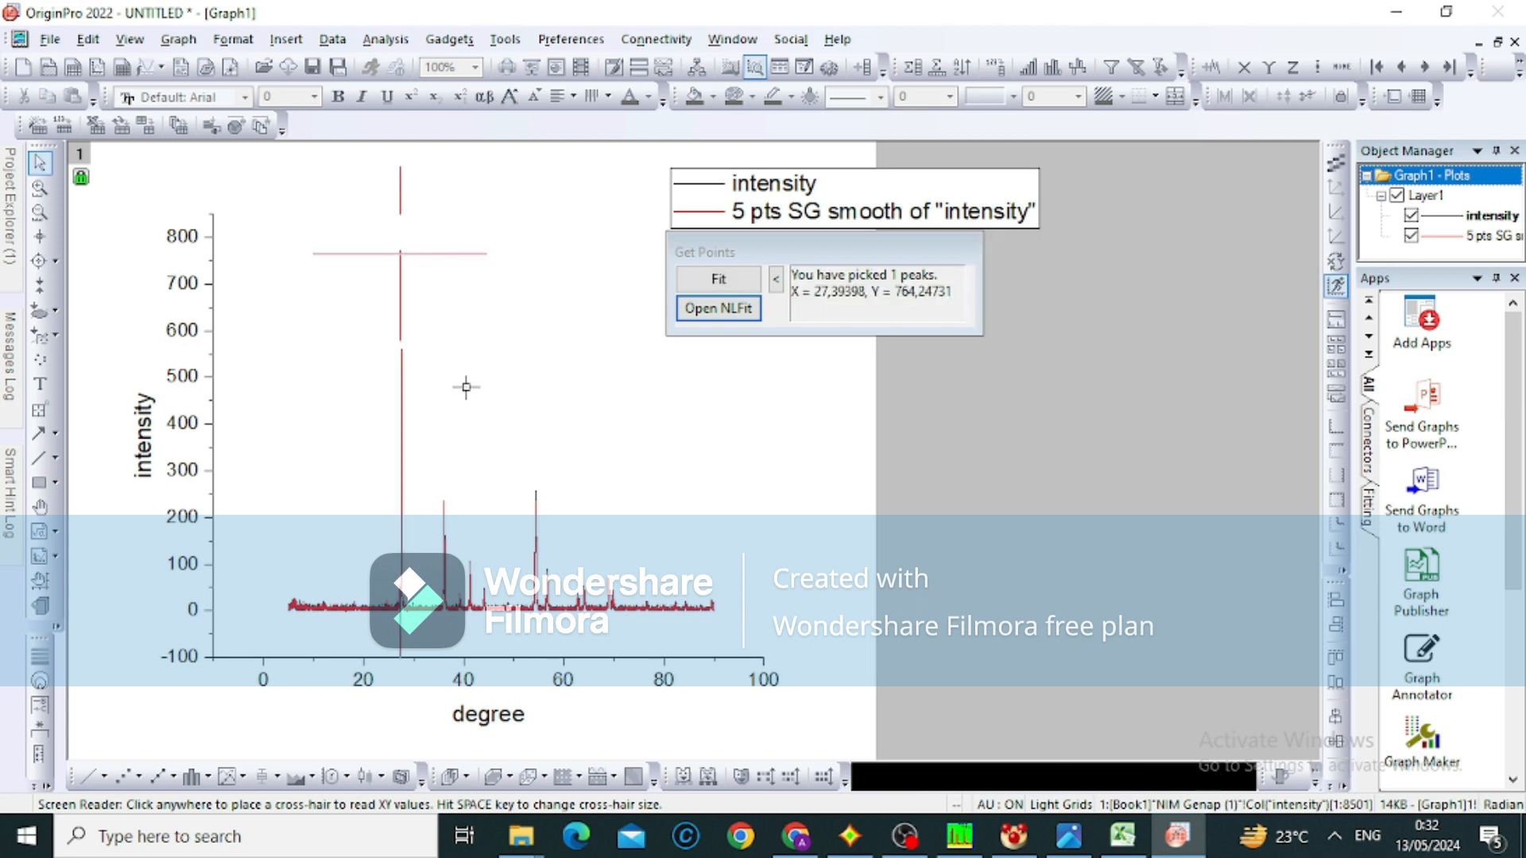
double_click(443, 501)
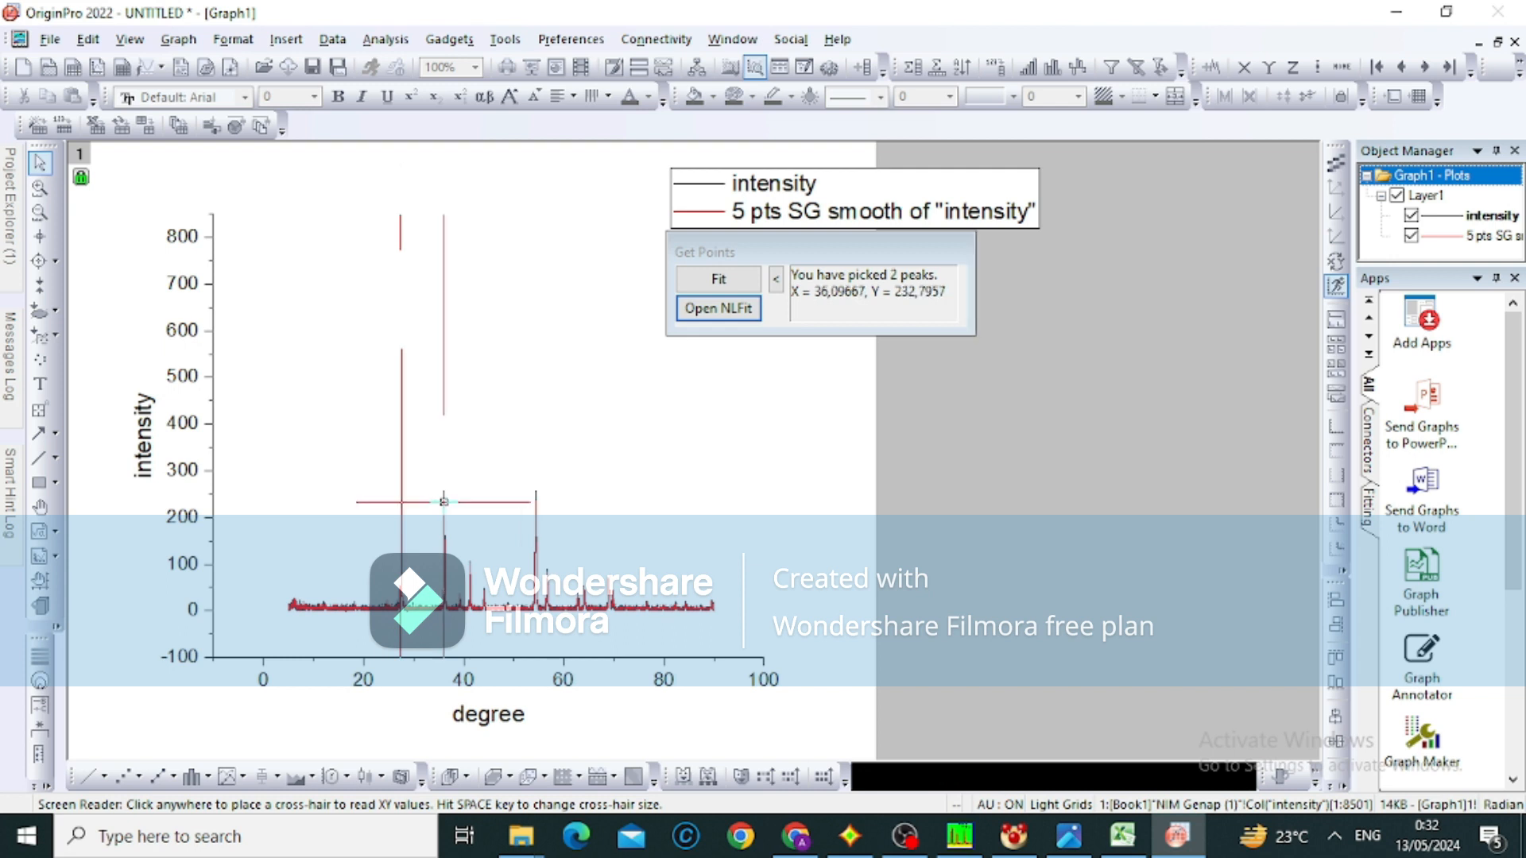
double_click(470, 567)
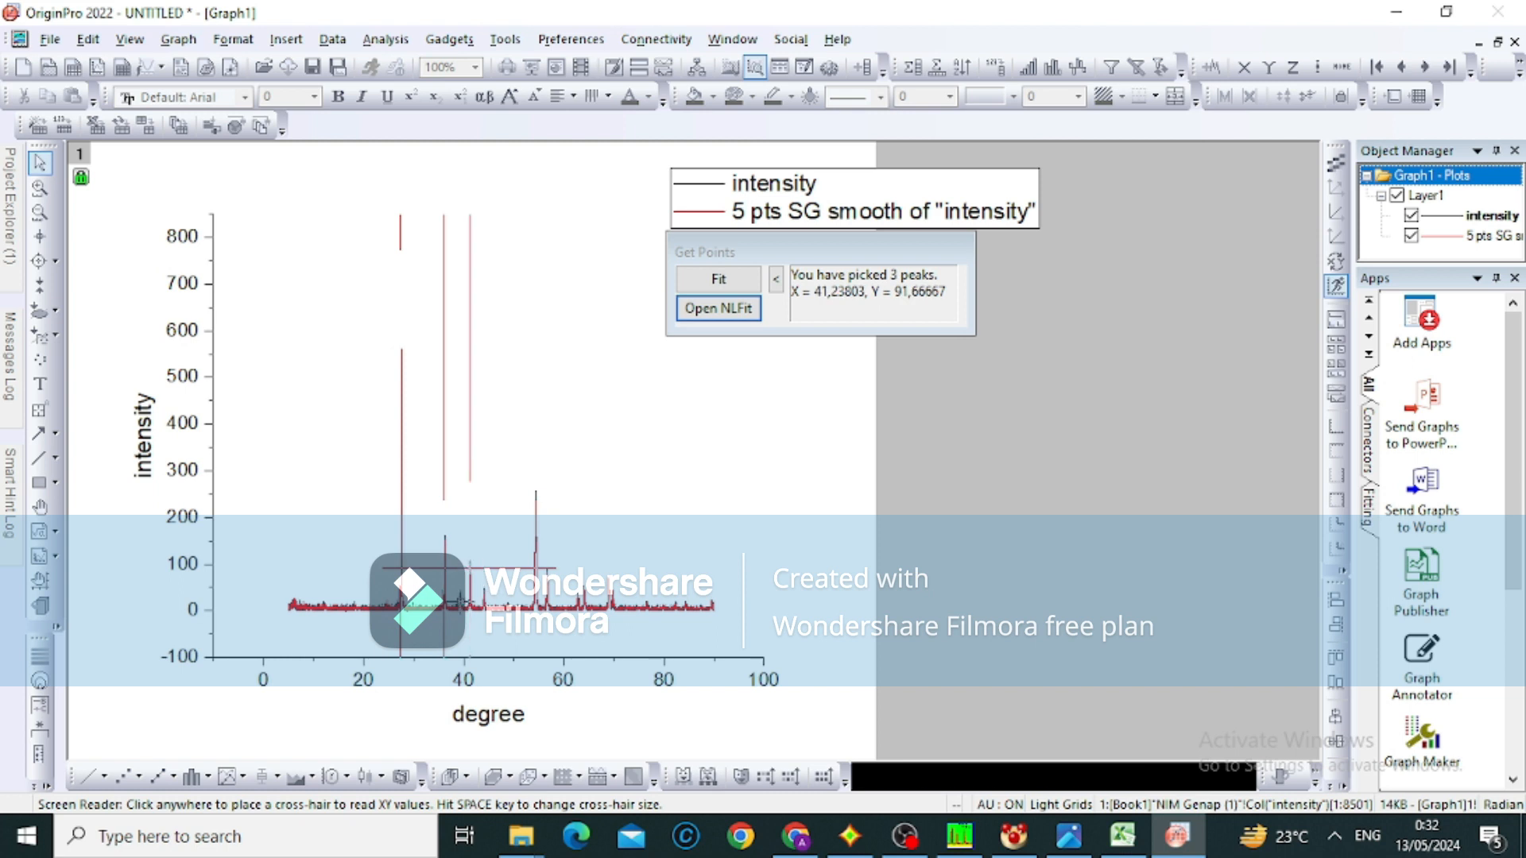
Undo the Savitzky-Golay smoothing of the intensity curve, then collapse and re-expand the picked-peak information
key("ctrl+z")
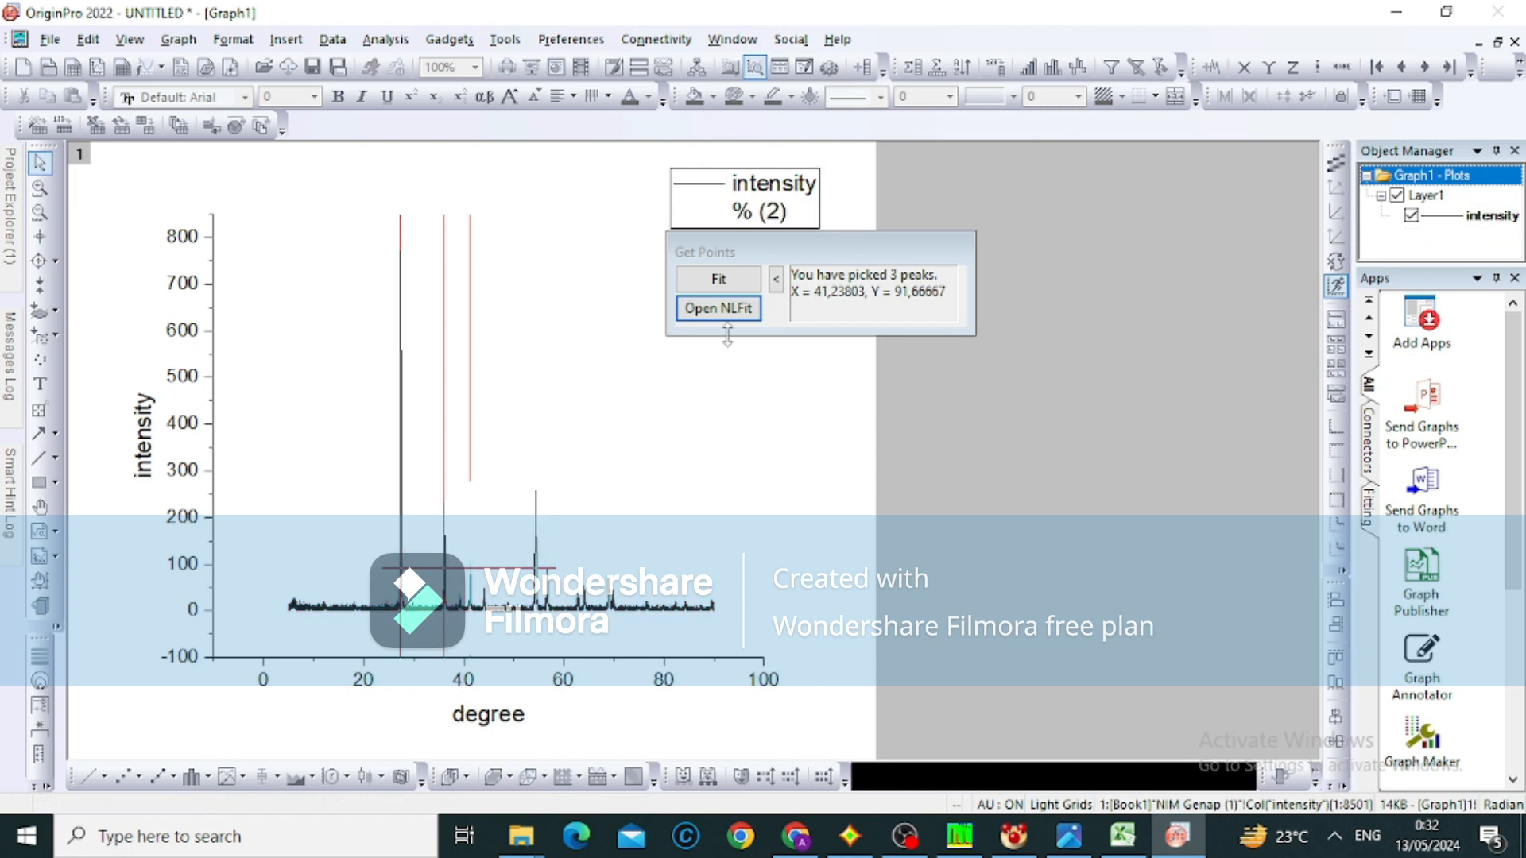
left_click(775, 281)
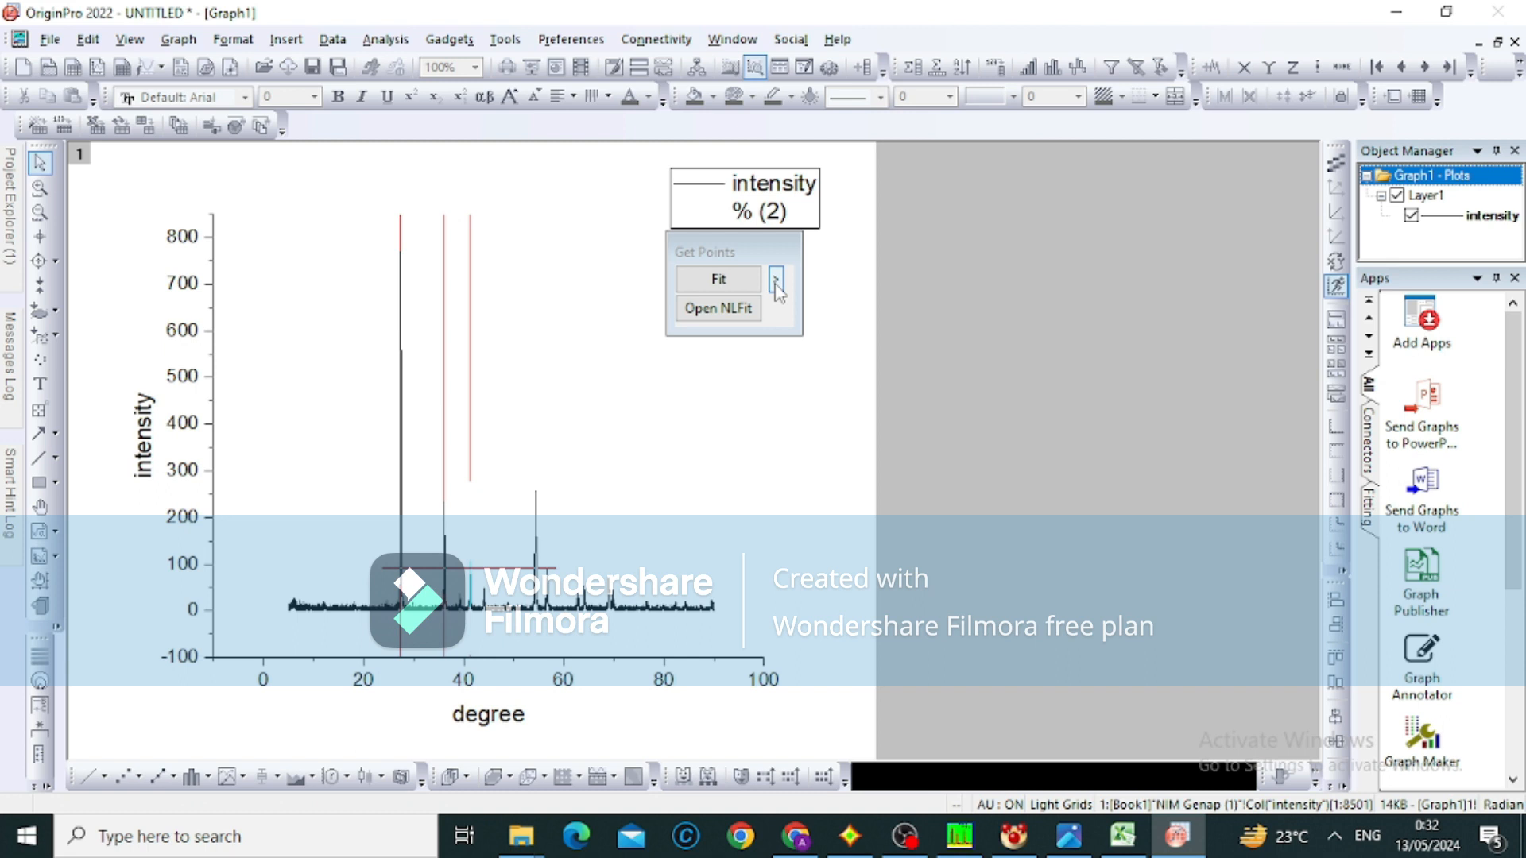
left_click(776, 281)
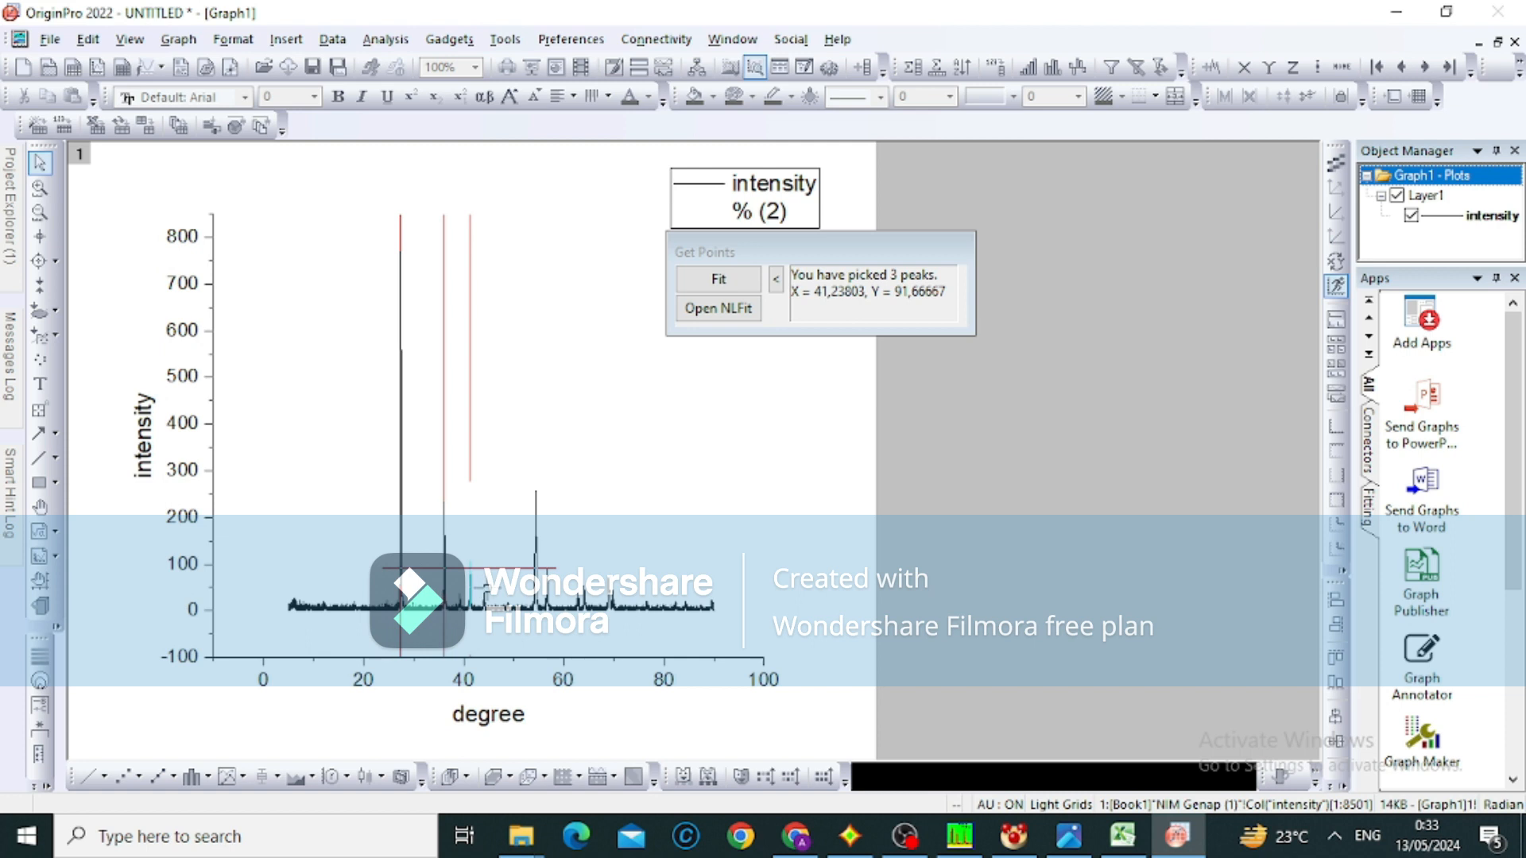
Pick eight more peaks on the curve, at about 43.9, 39.2, 54.4, 56.8, 63.1, 64.0, 69.1 and 69.6 degrees
double_click(483, 591)
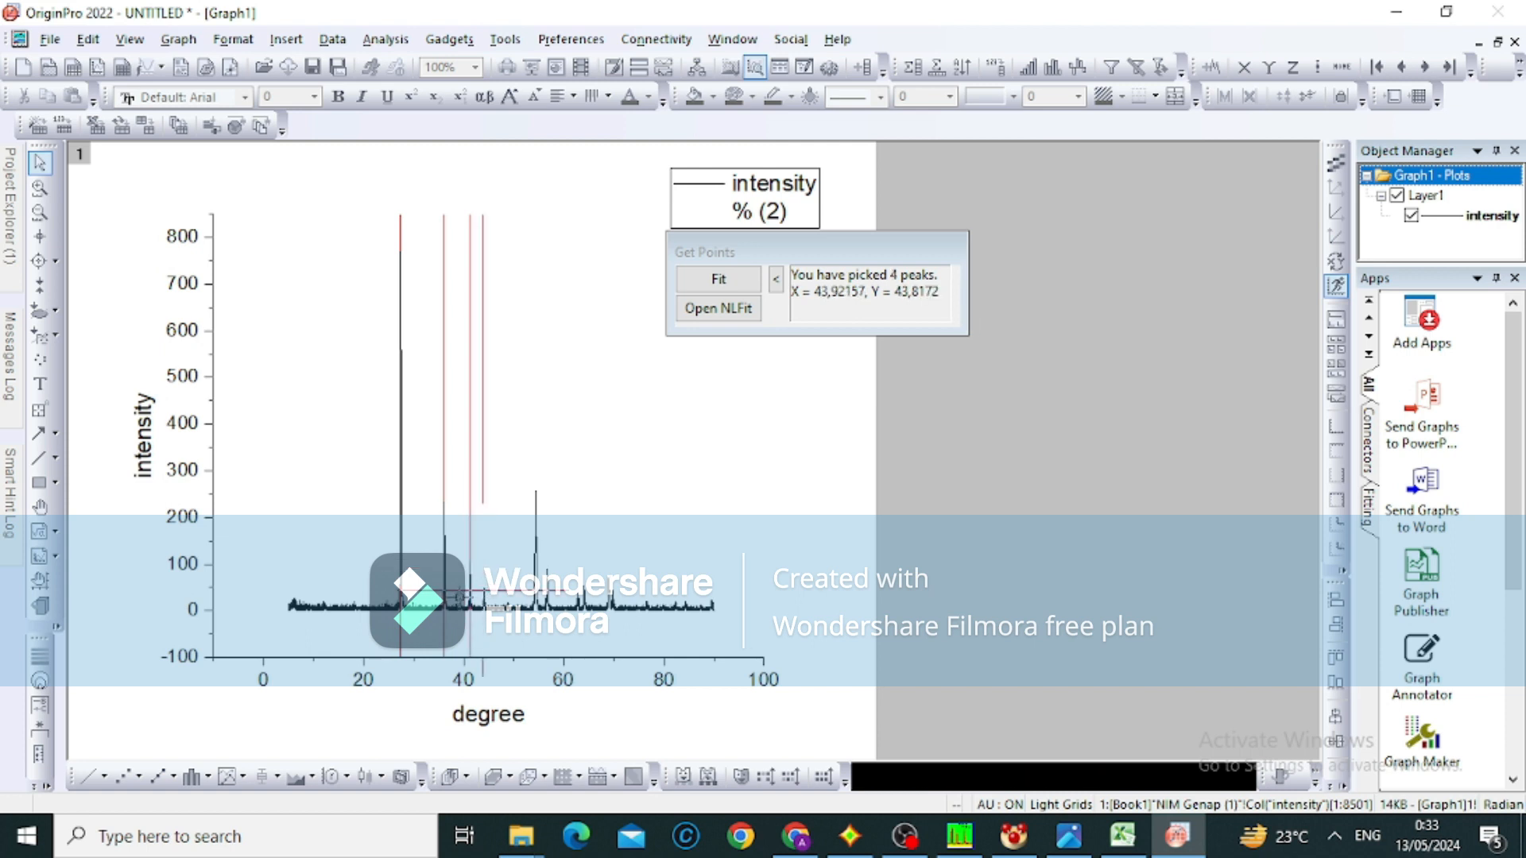
double_click(459, 597)
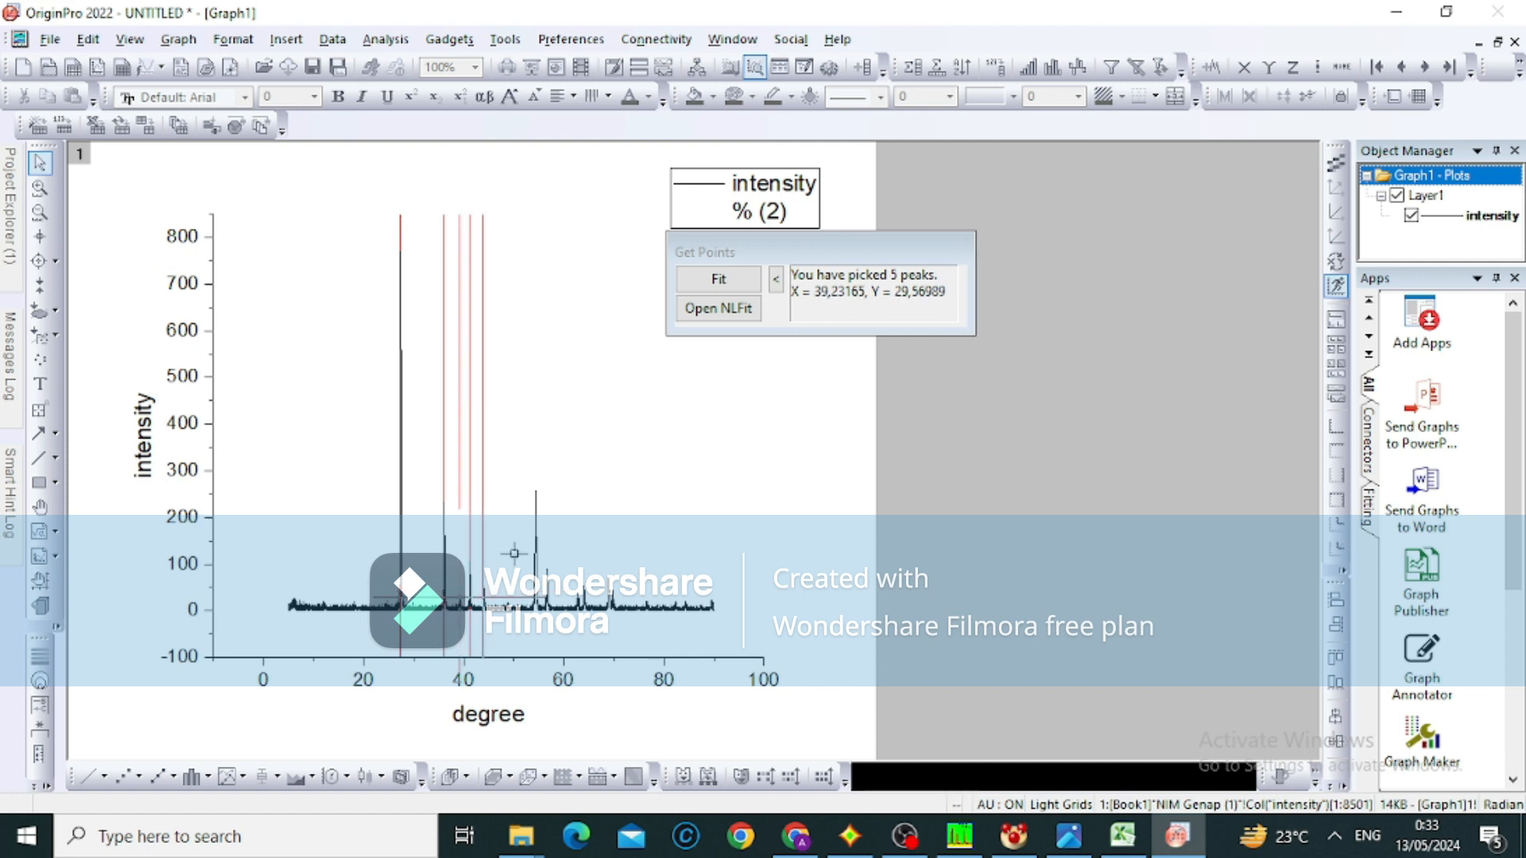
double_click(535, 497)
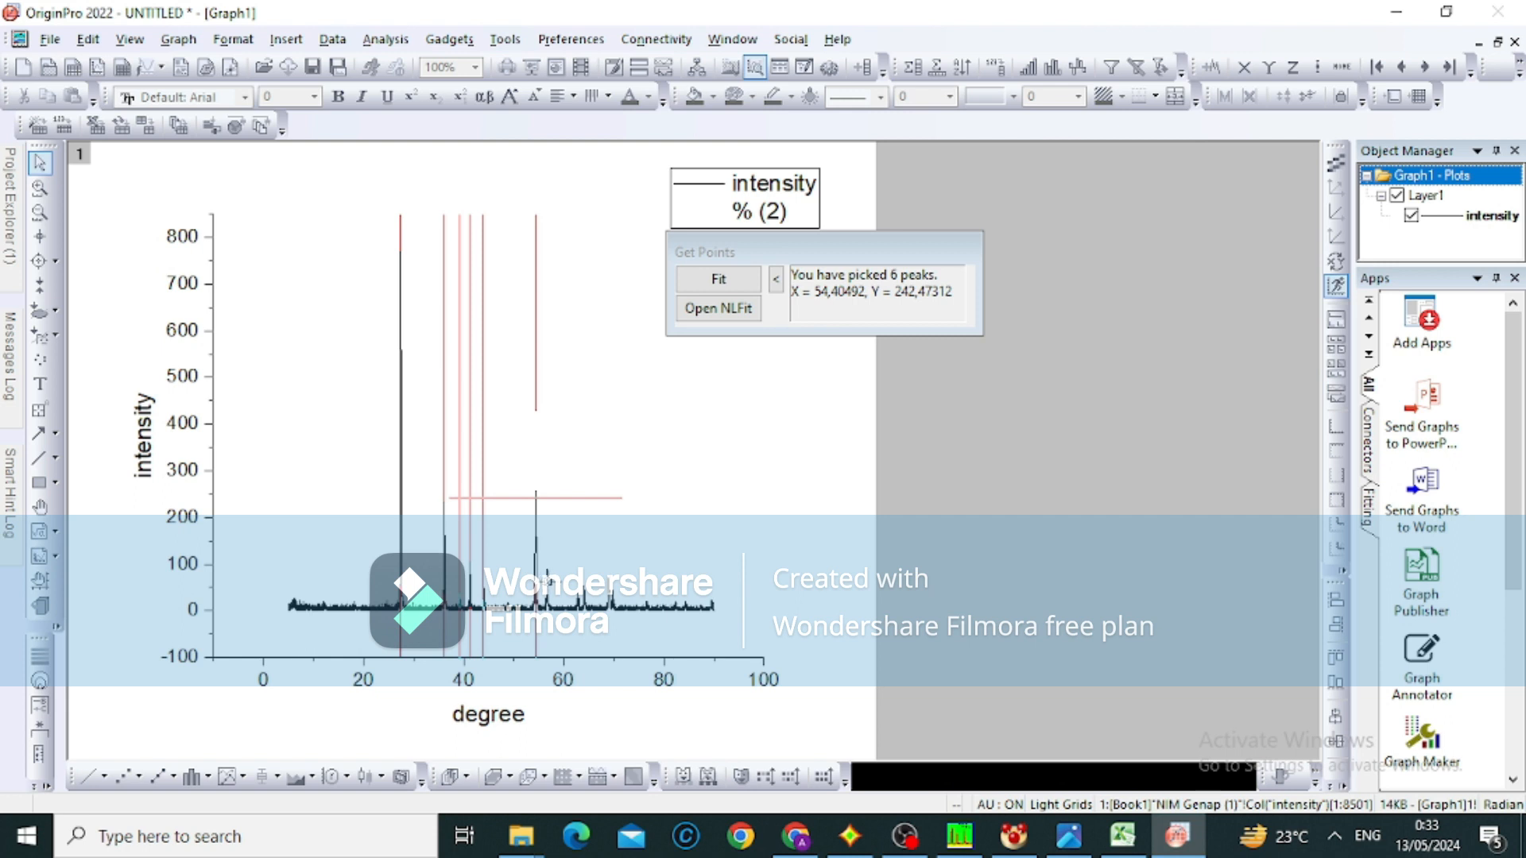
double_click(548, 581)
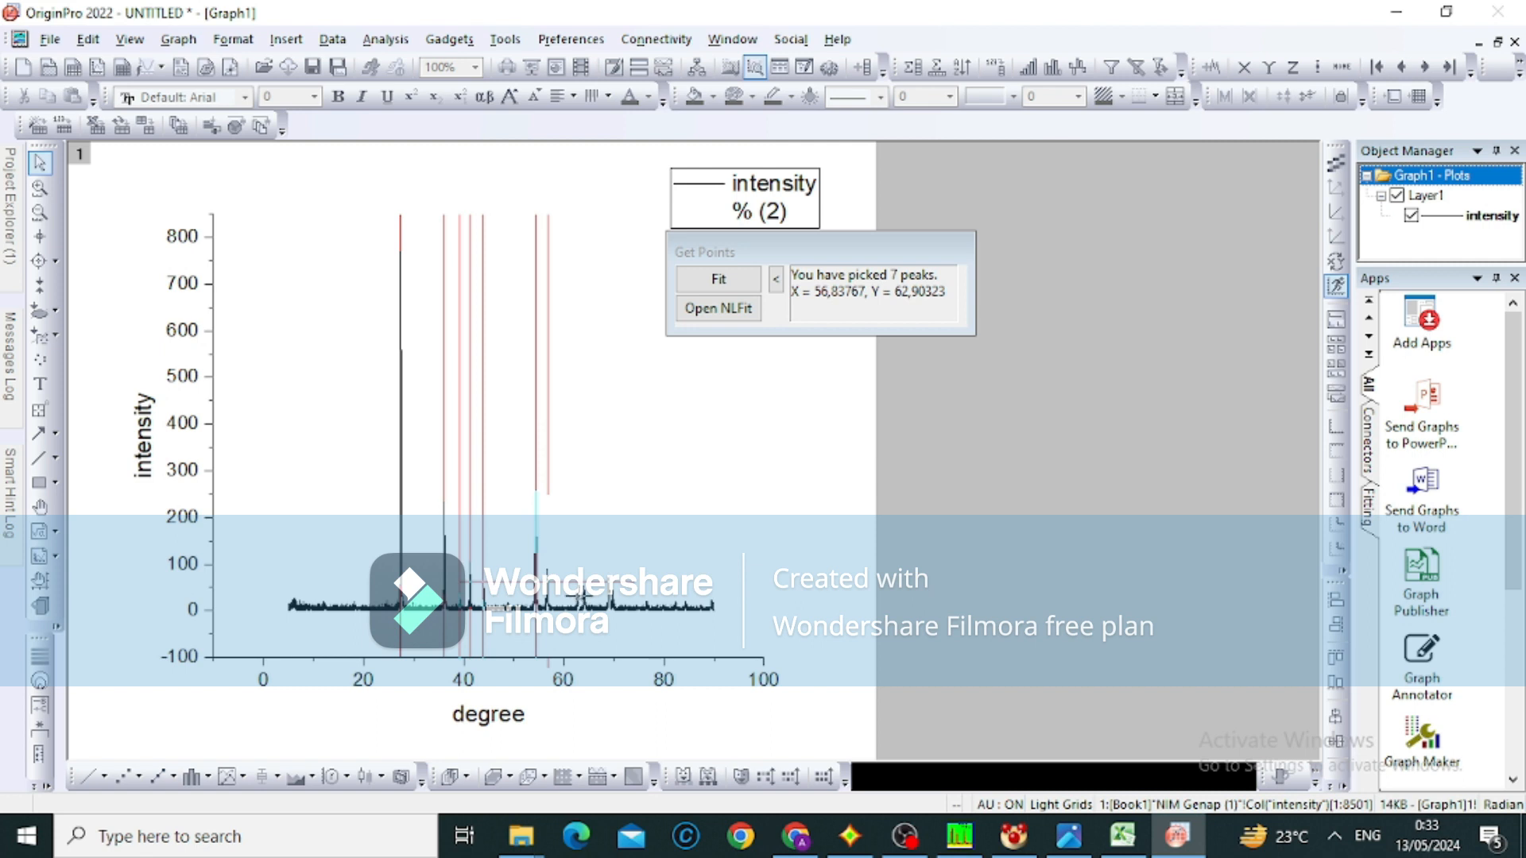
double_click(579, 596)
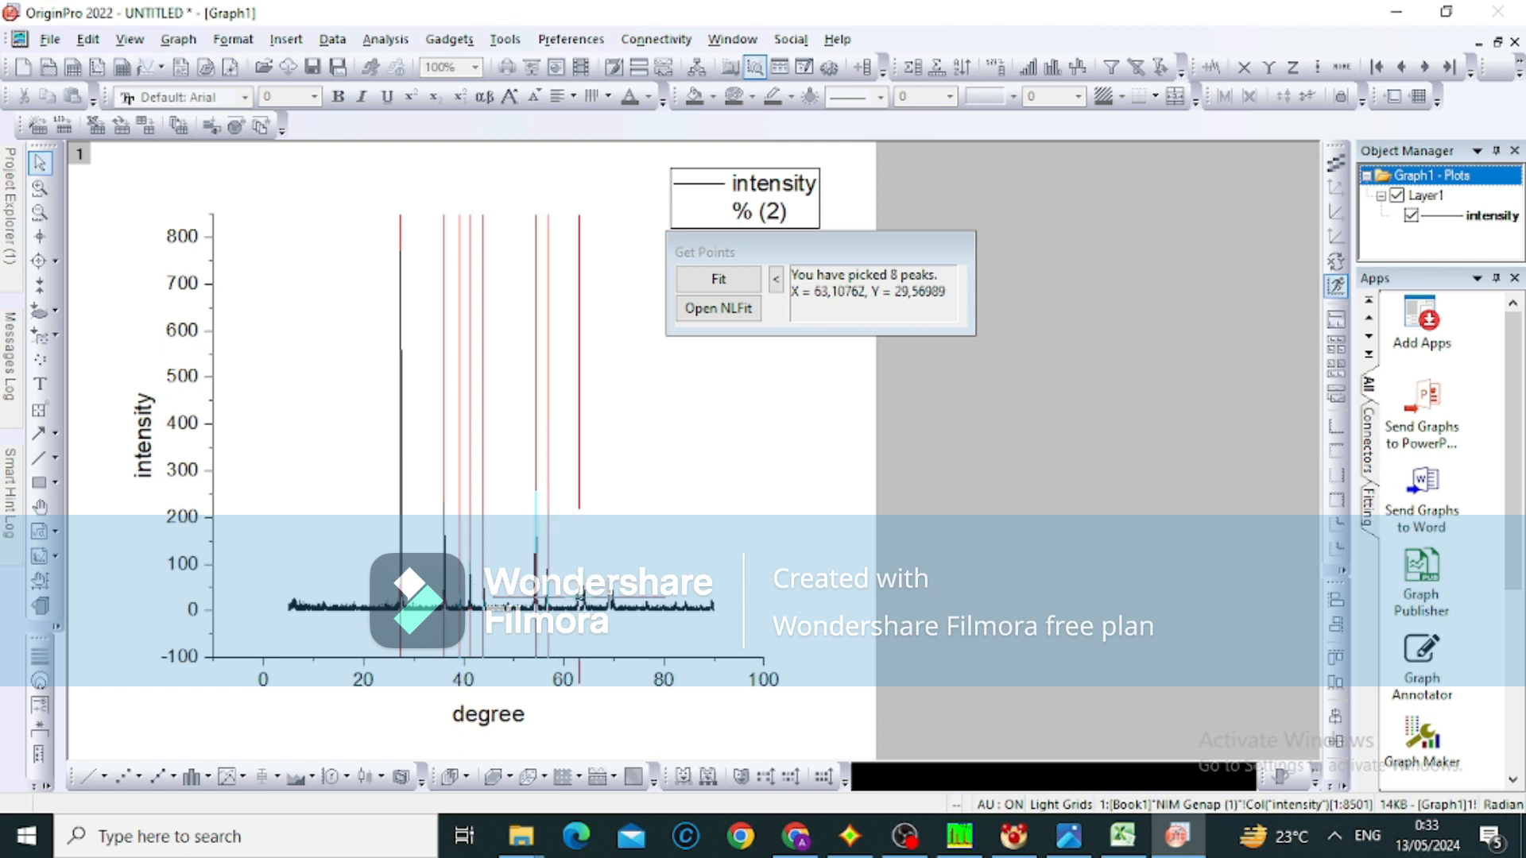
double_click(583, 588)
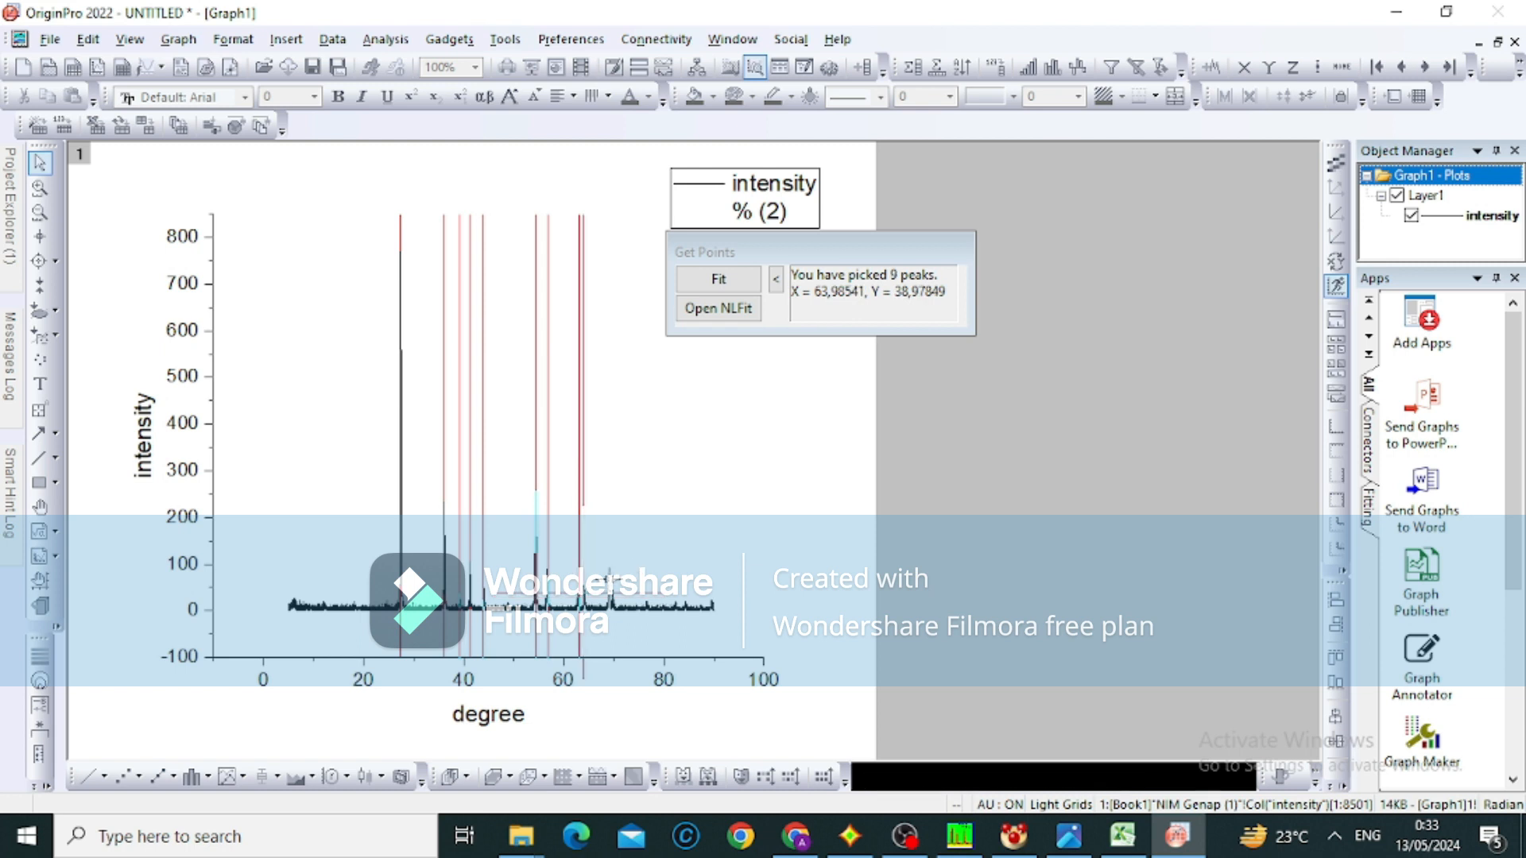
double_click(608, 576)
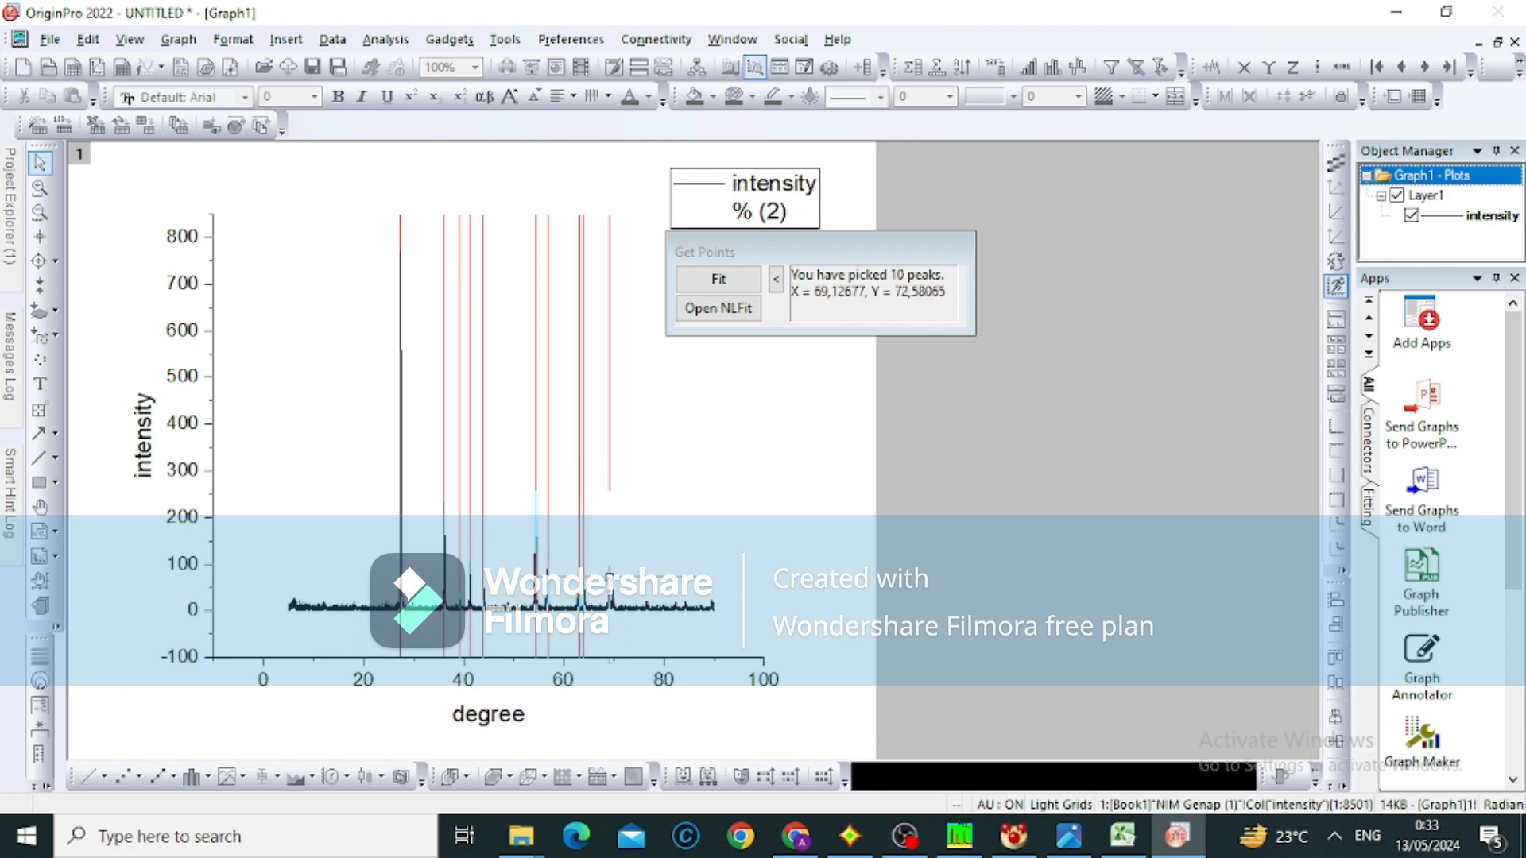
double_click(611, 592)
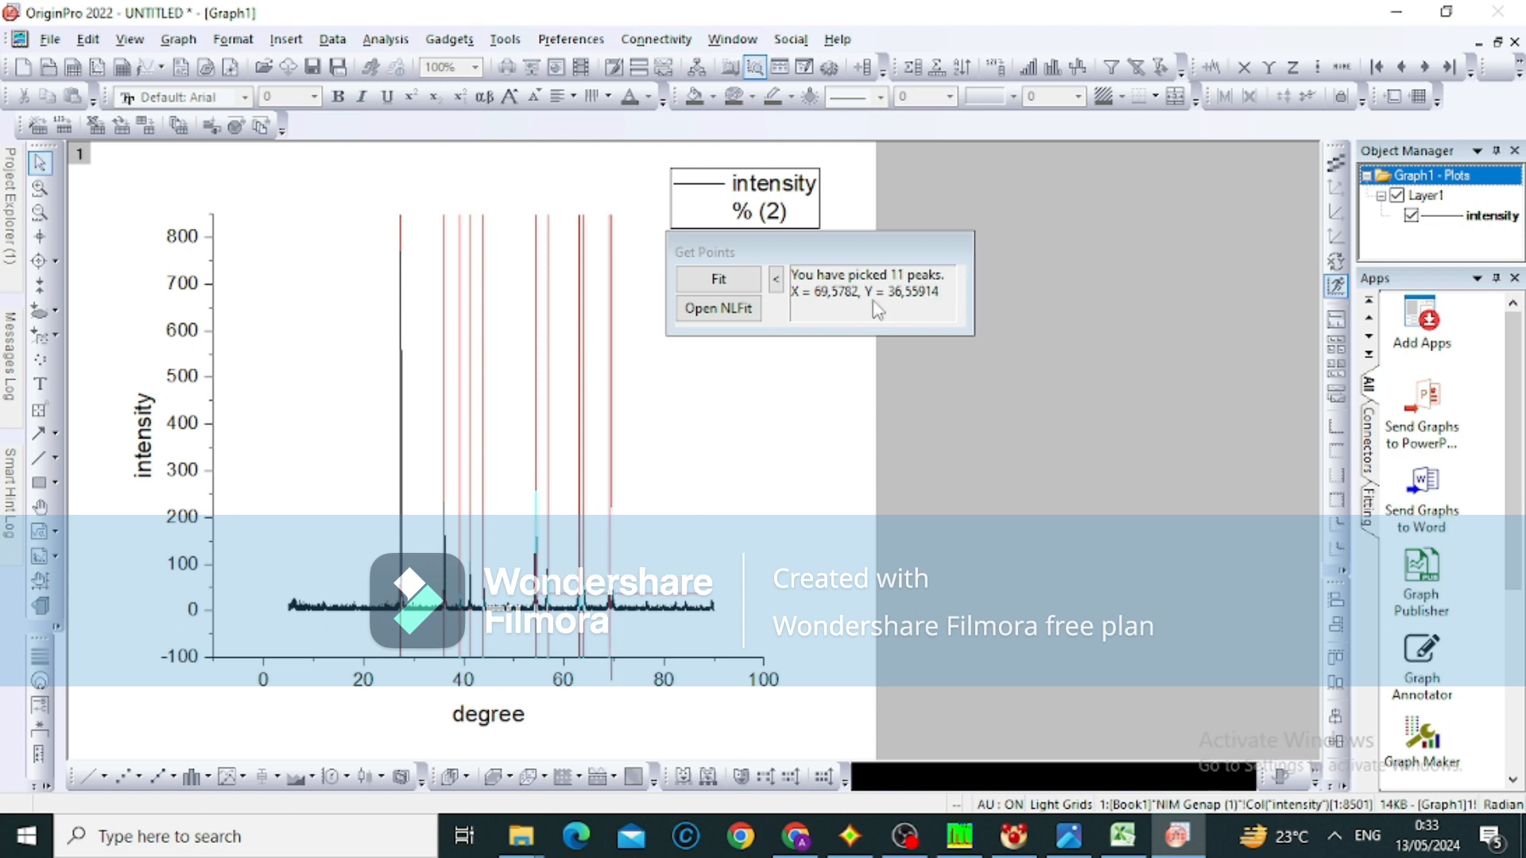
Fit the eleven picked peaks in NLFit until converged, accept the fit, and shift the results table left across the graph
left_click(735, 314)
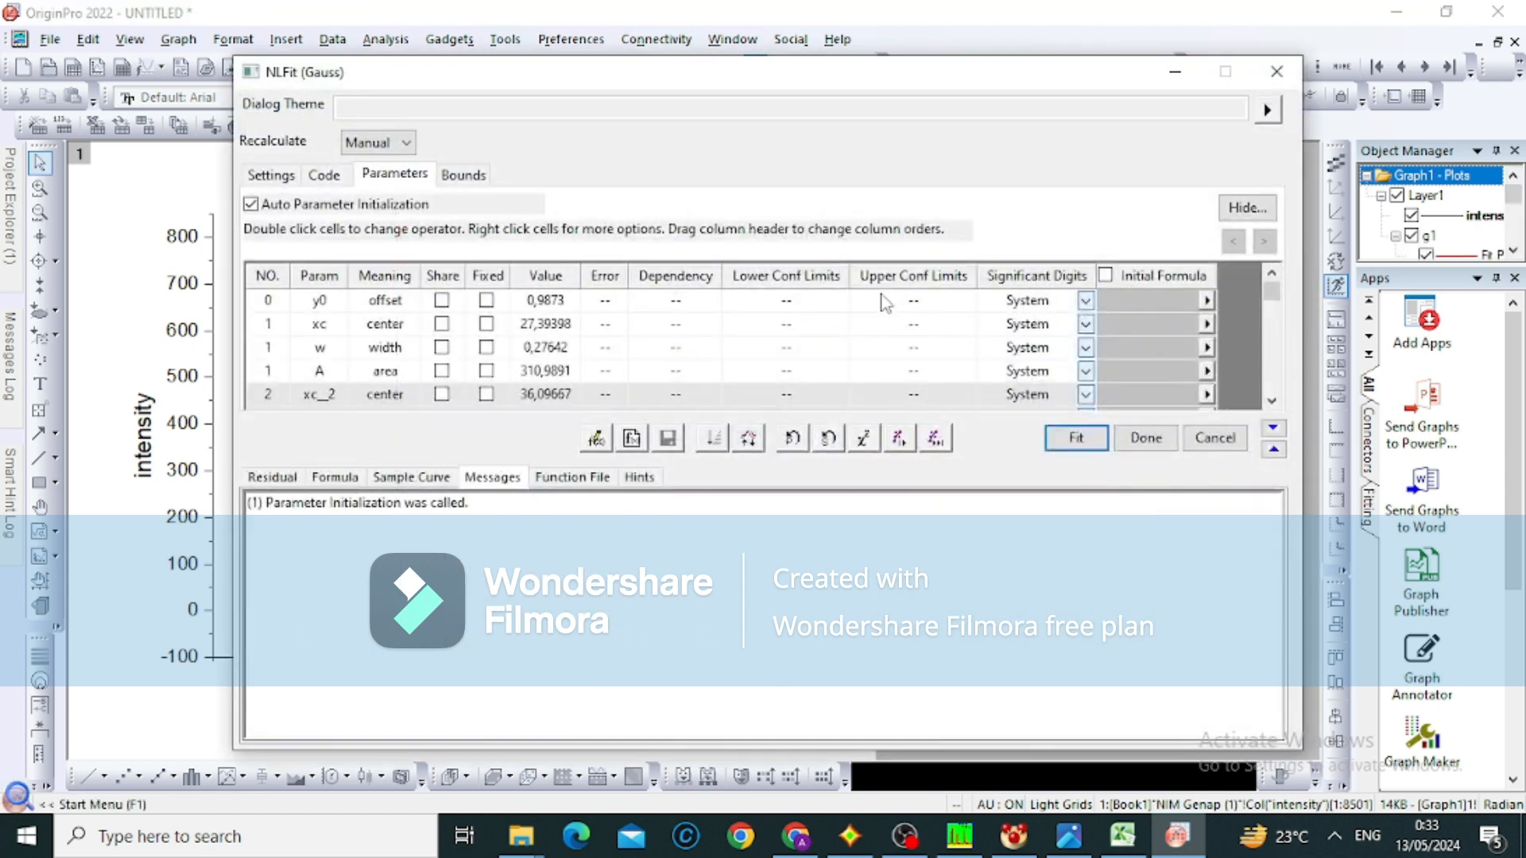
left_click(927, 443)
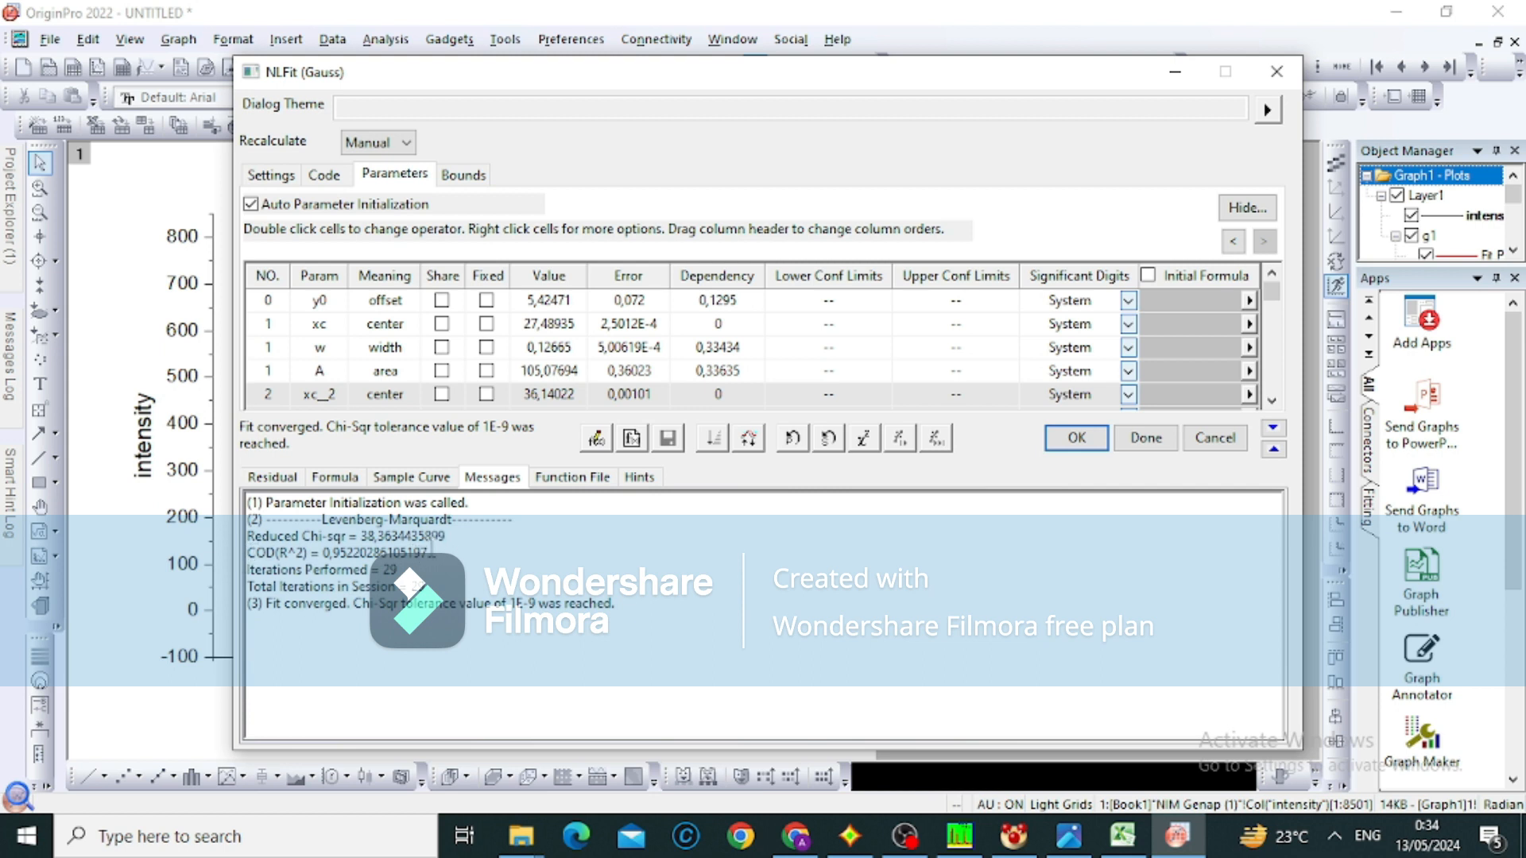
left_click(1099, 436)
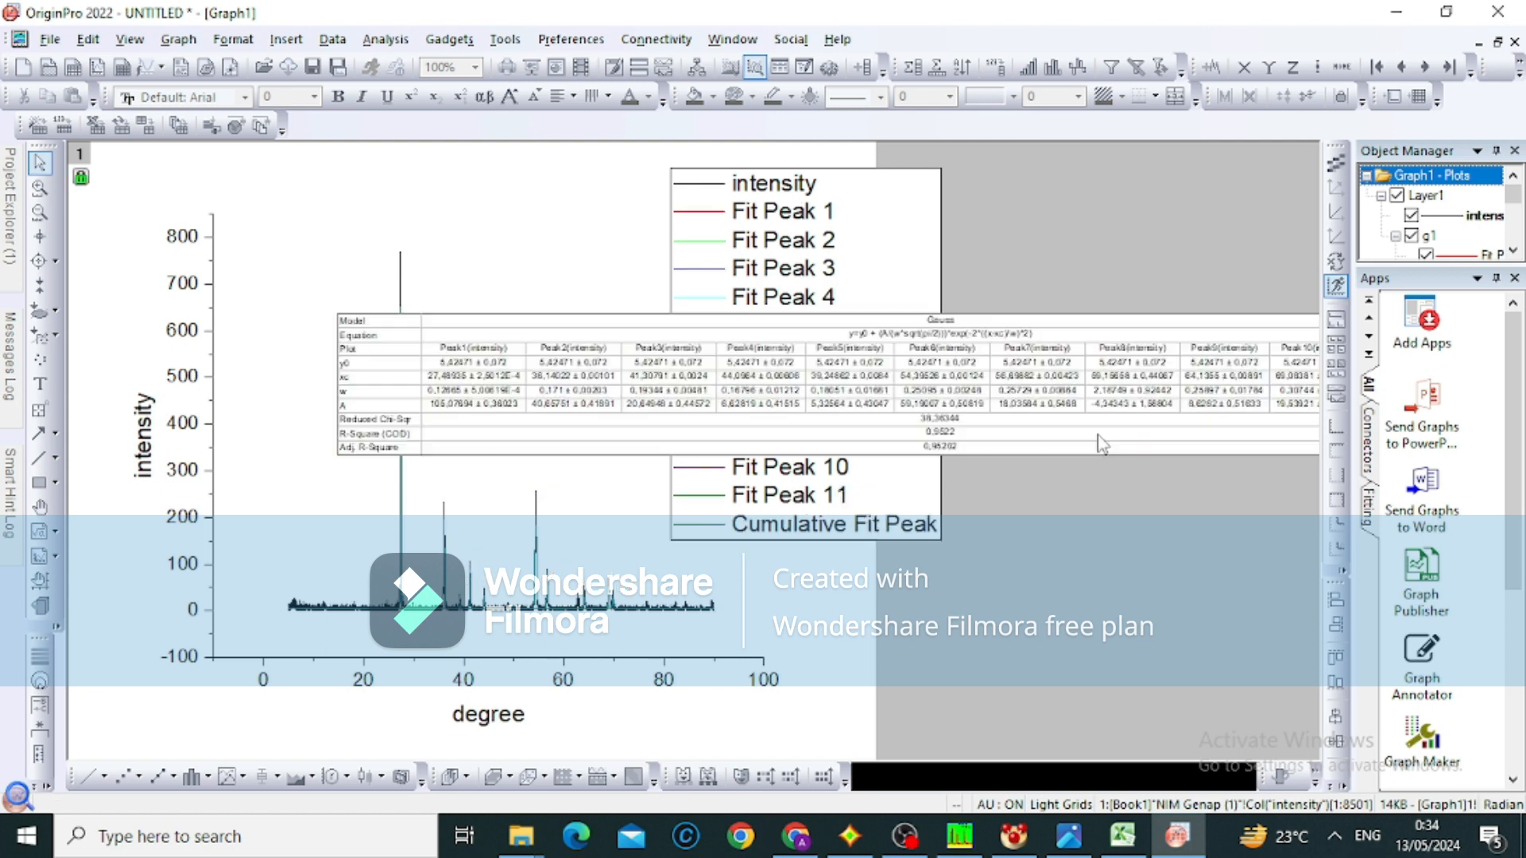
left_click_drag(1100, 444, 880, 435)
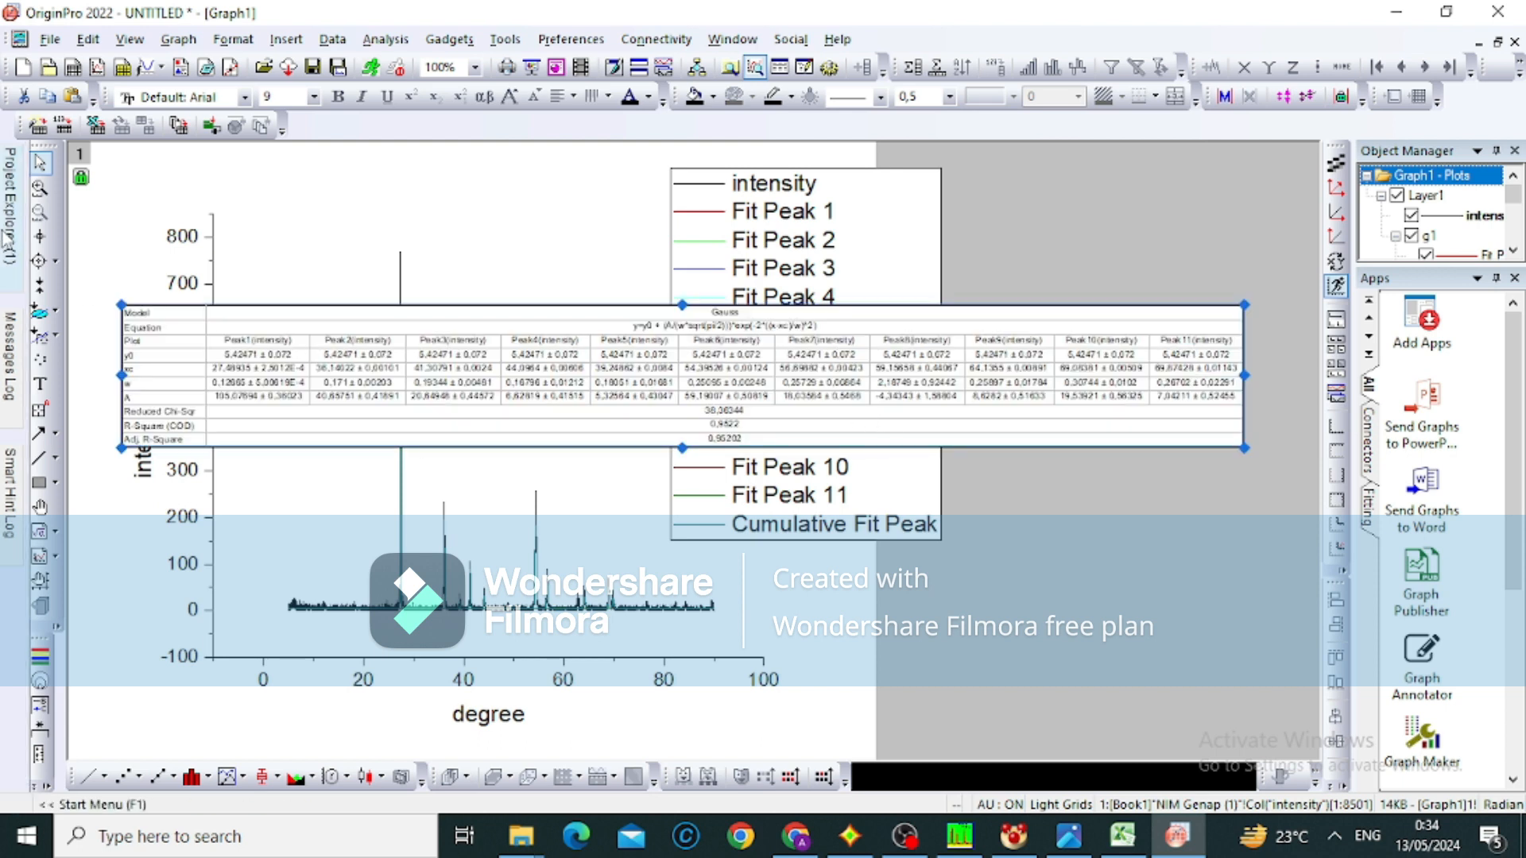
Open the nlfitpeaks1 report sheet of the NIM Genap (1) workbook at its Summary table
mouse_move(10, 235)
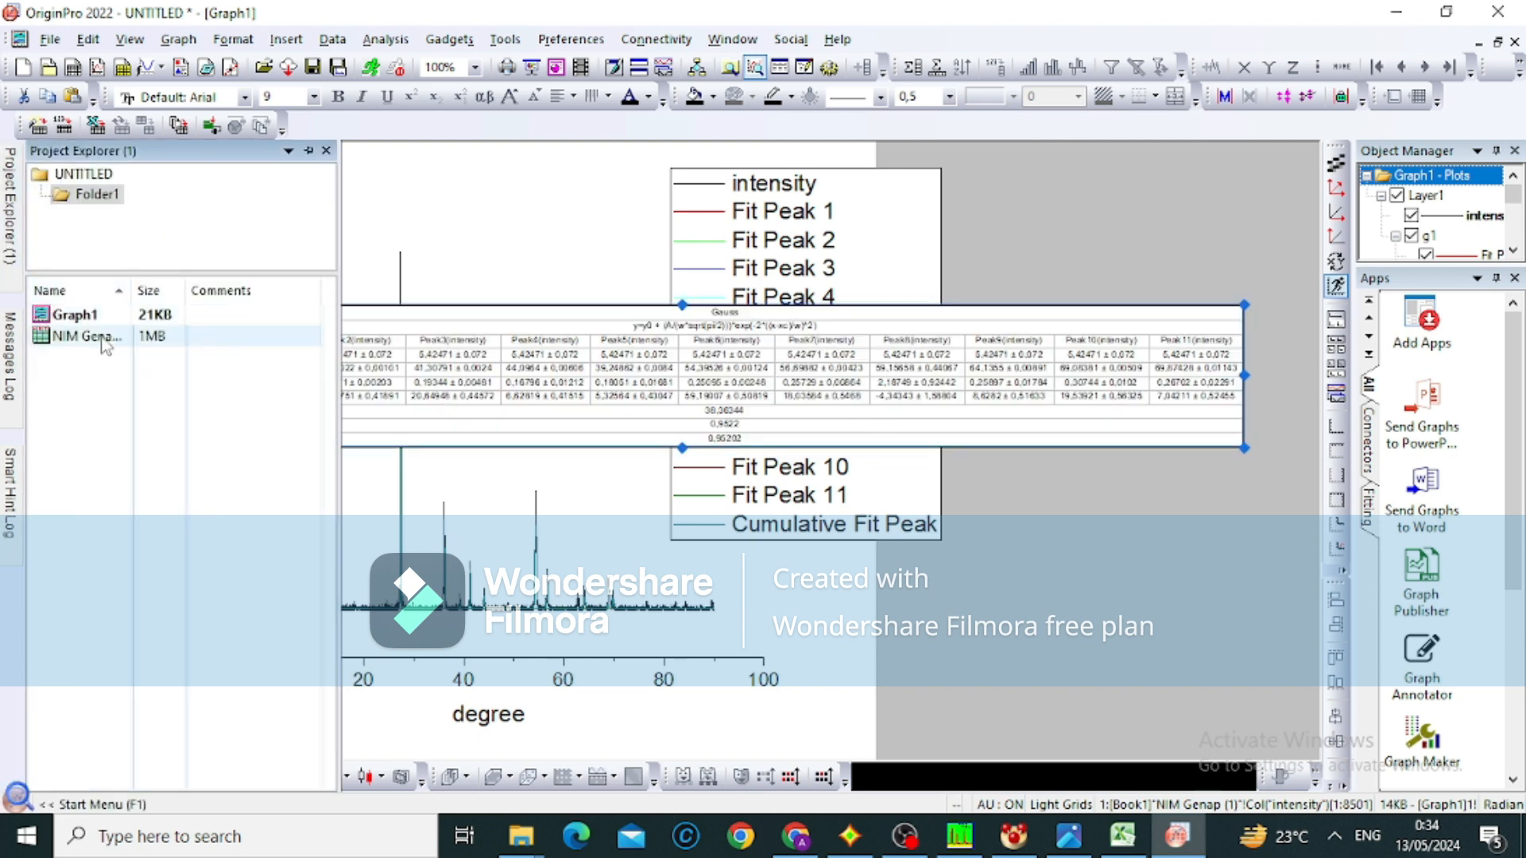
double_click(104, 344)
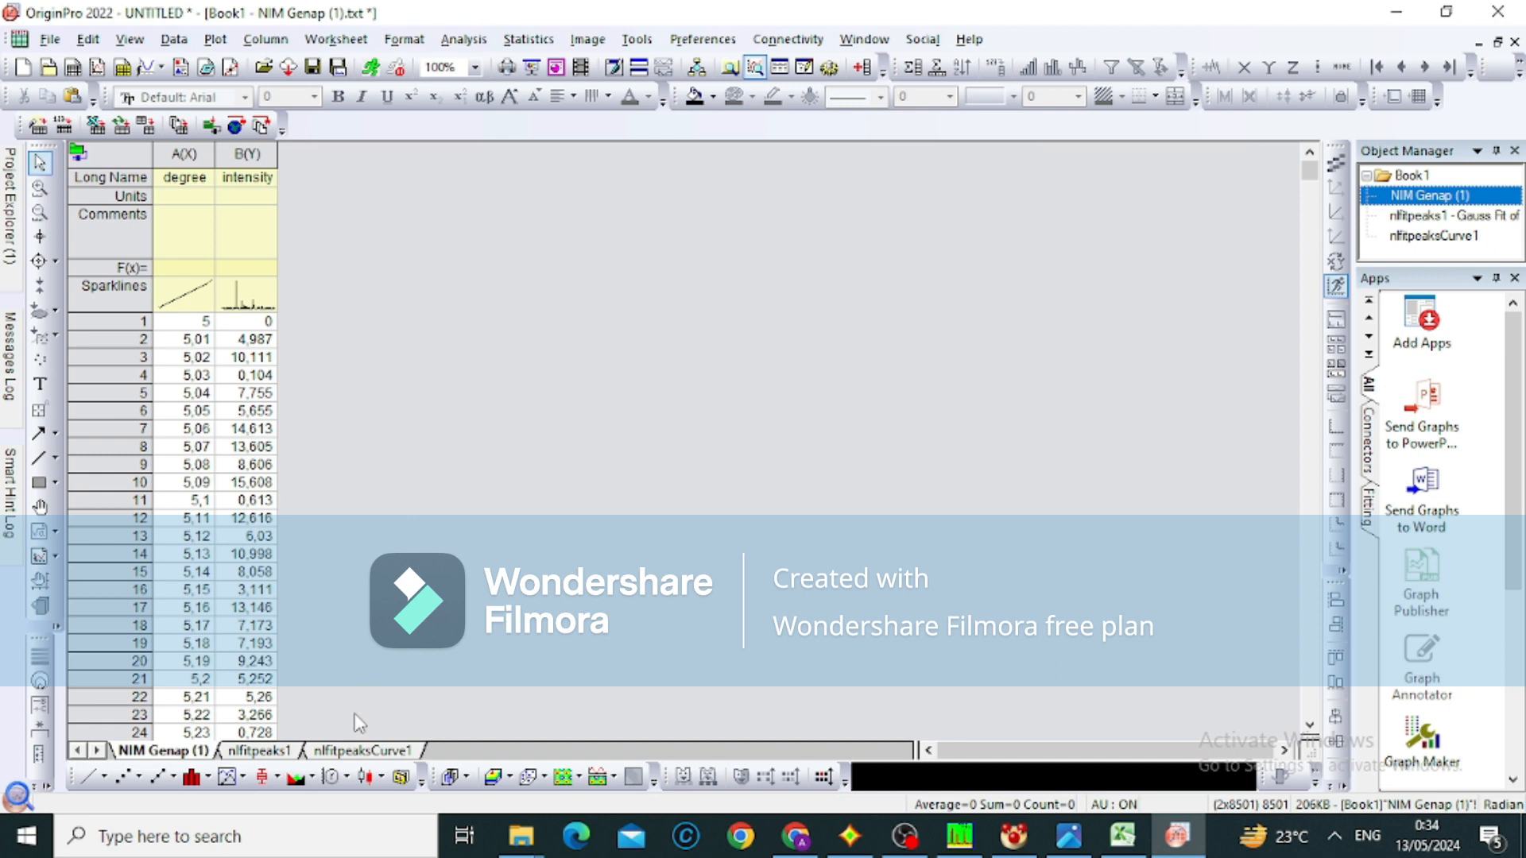
double_click(253, 751)
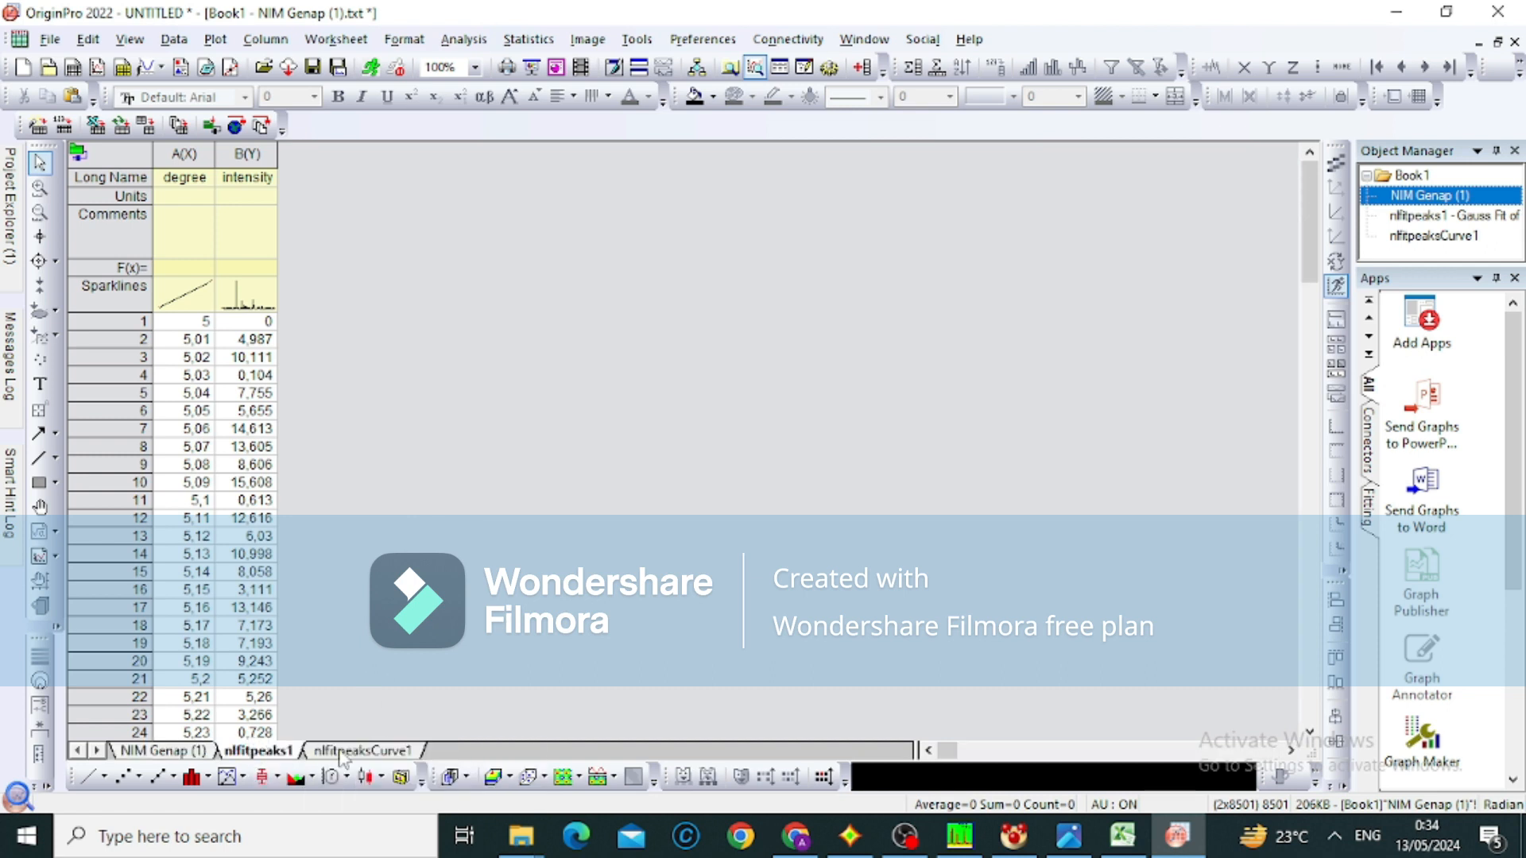
scroll(543, 653, "down", 20)
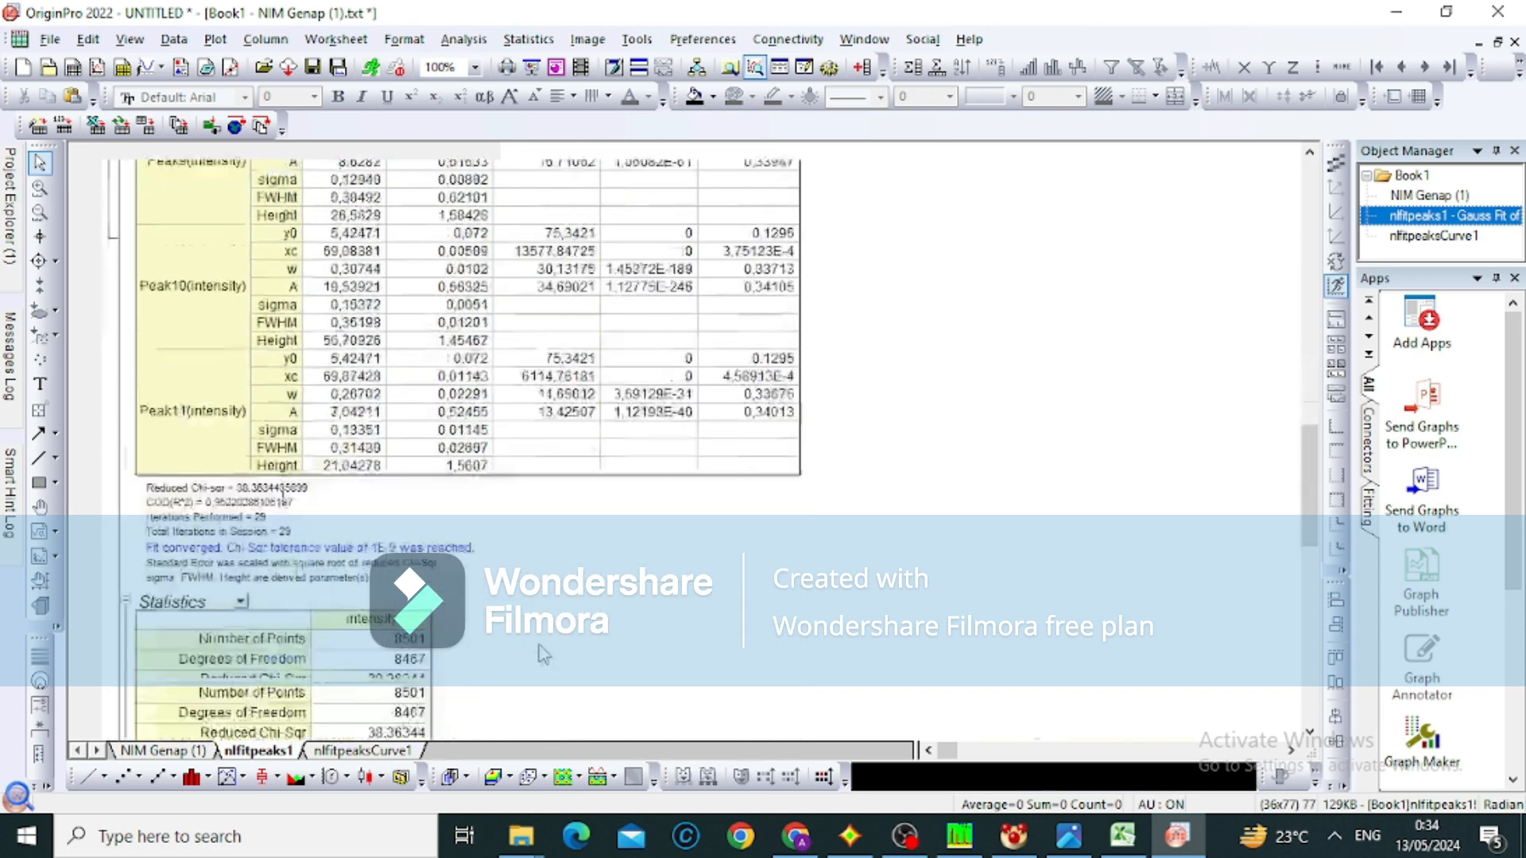
scroll(543, 653, "up", 10)
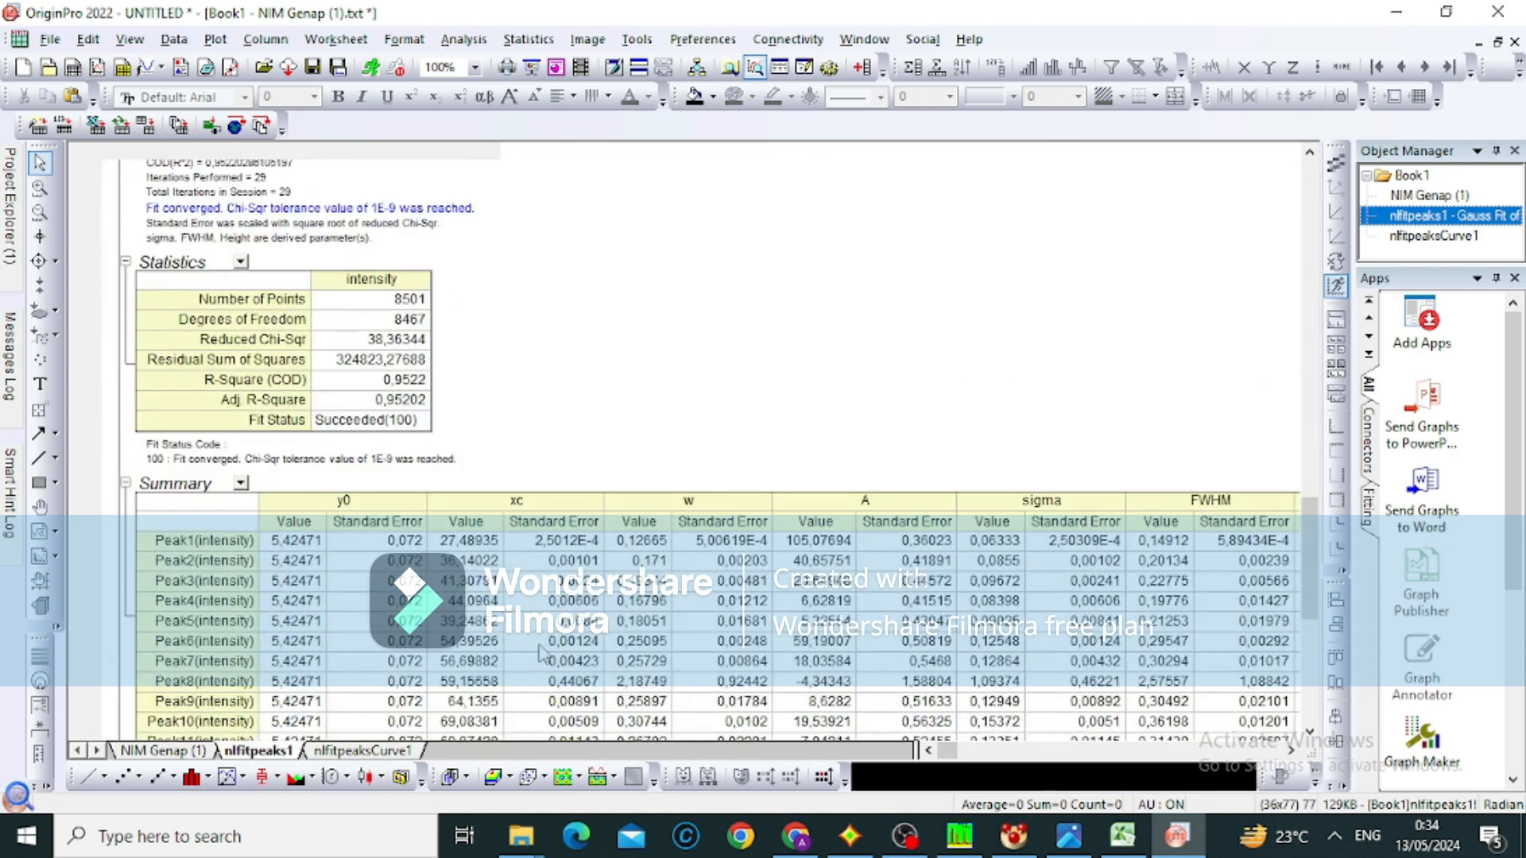
scroll(543, 654, "down", 11)
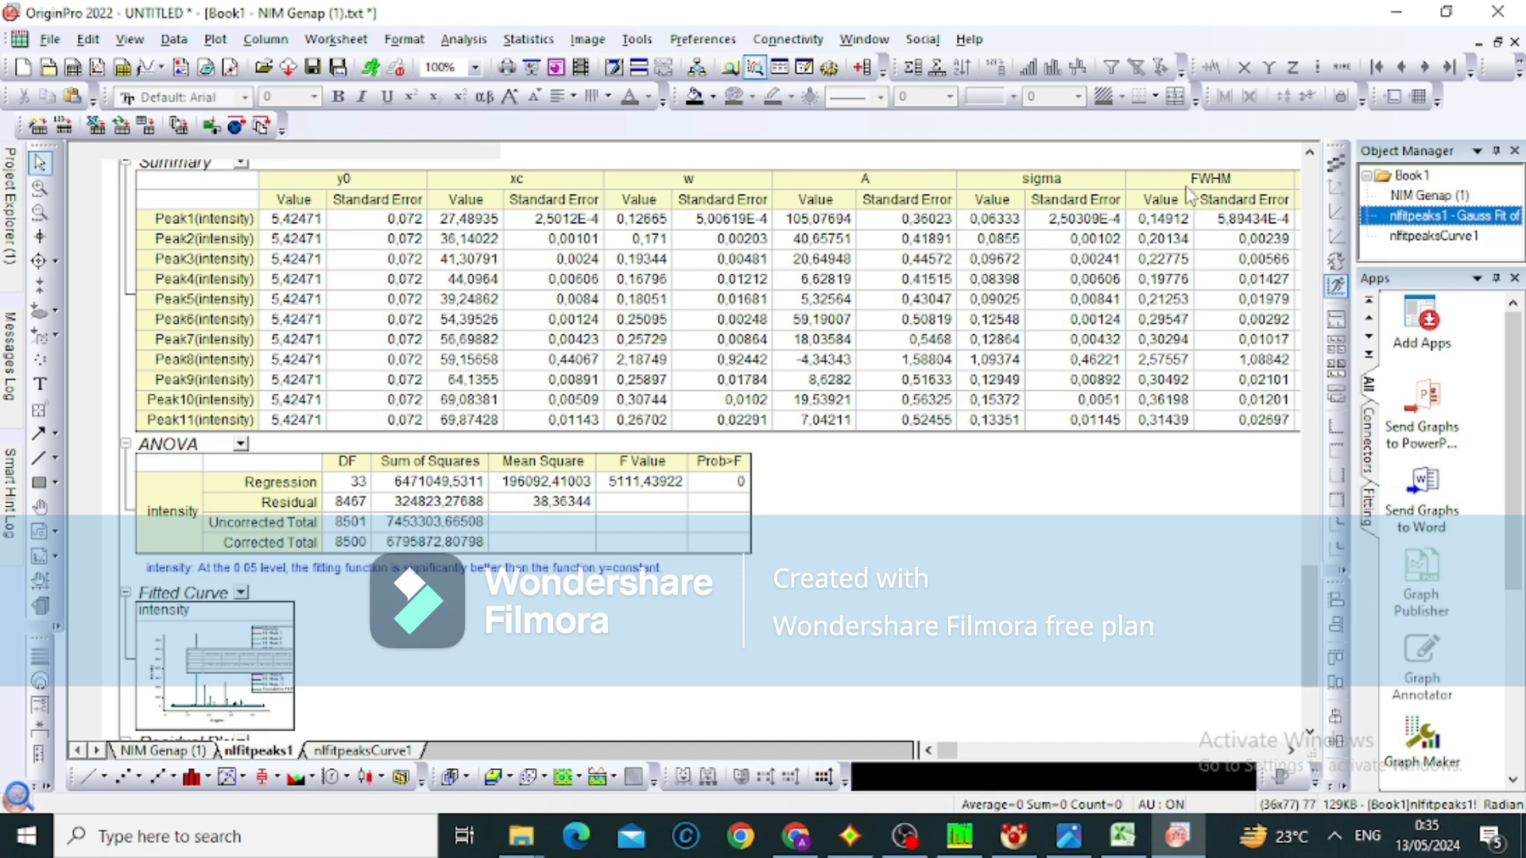
Copy the xc values of Peak1 to Peak11 from the Summary table and switch to the Excel workbook
left_click(452, 214)
left_click_drag(462, 225, 450, 421)
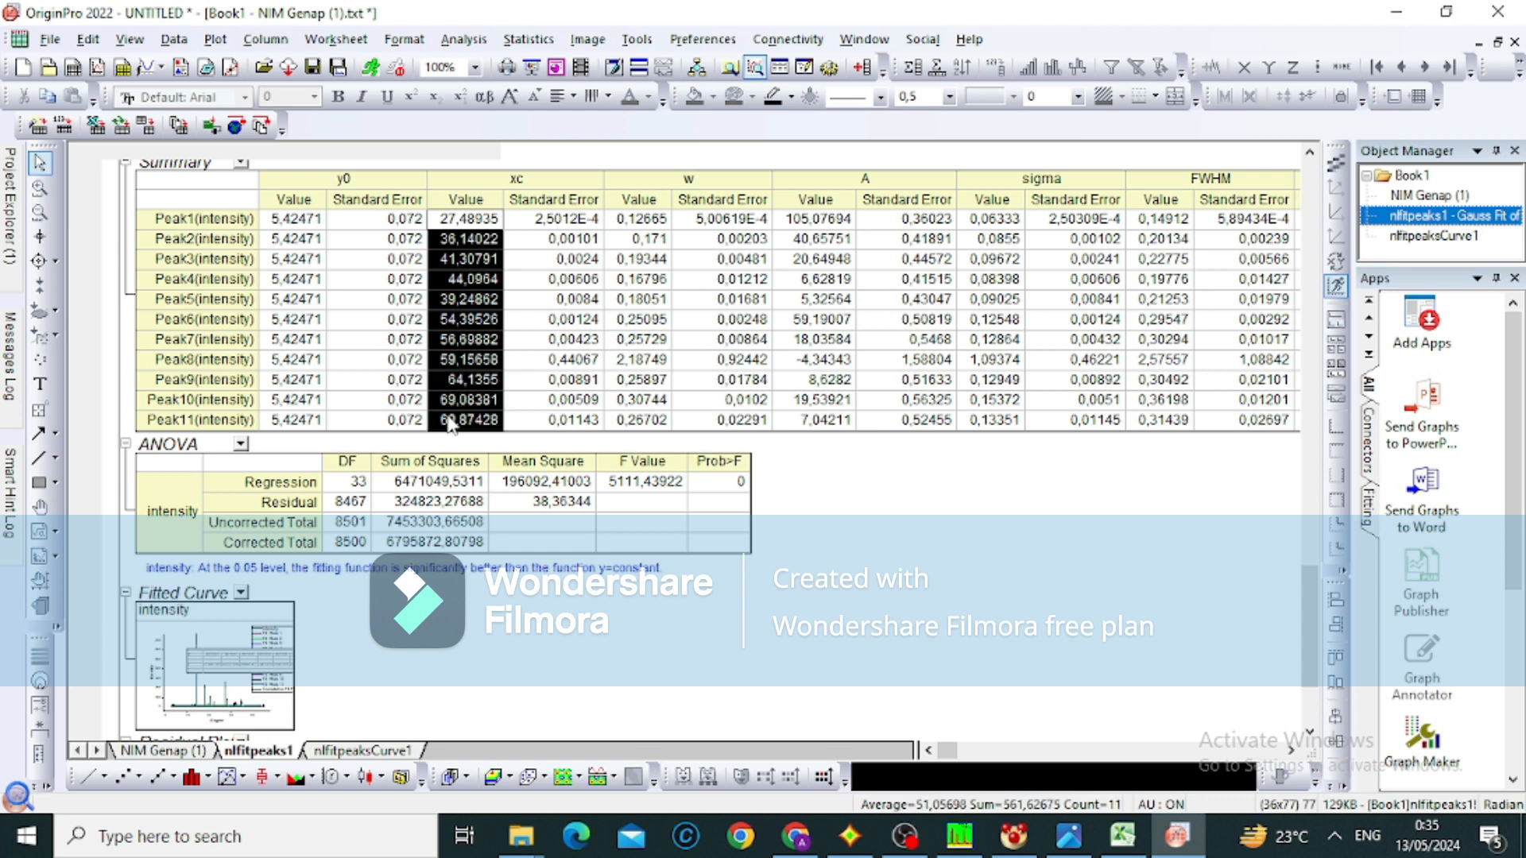
mouse_move(1122, 836)
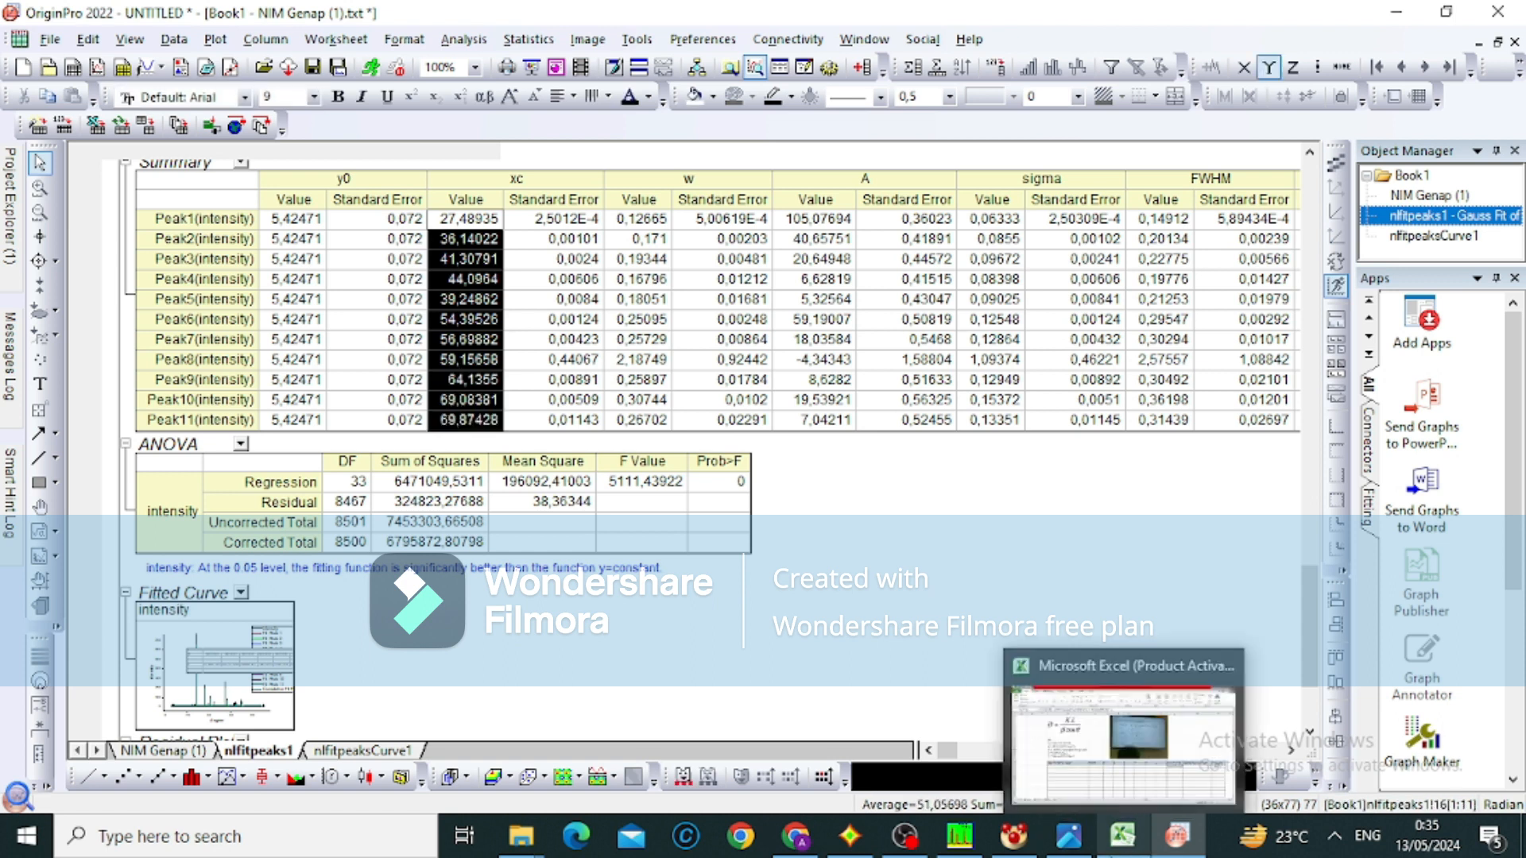
left_click(1101, 785)
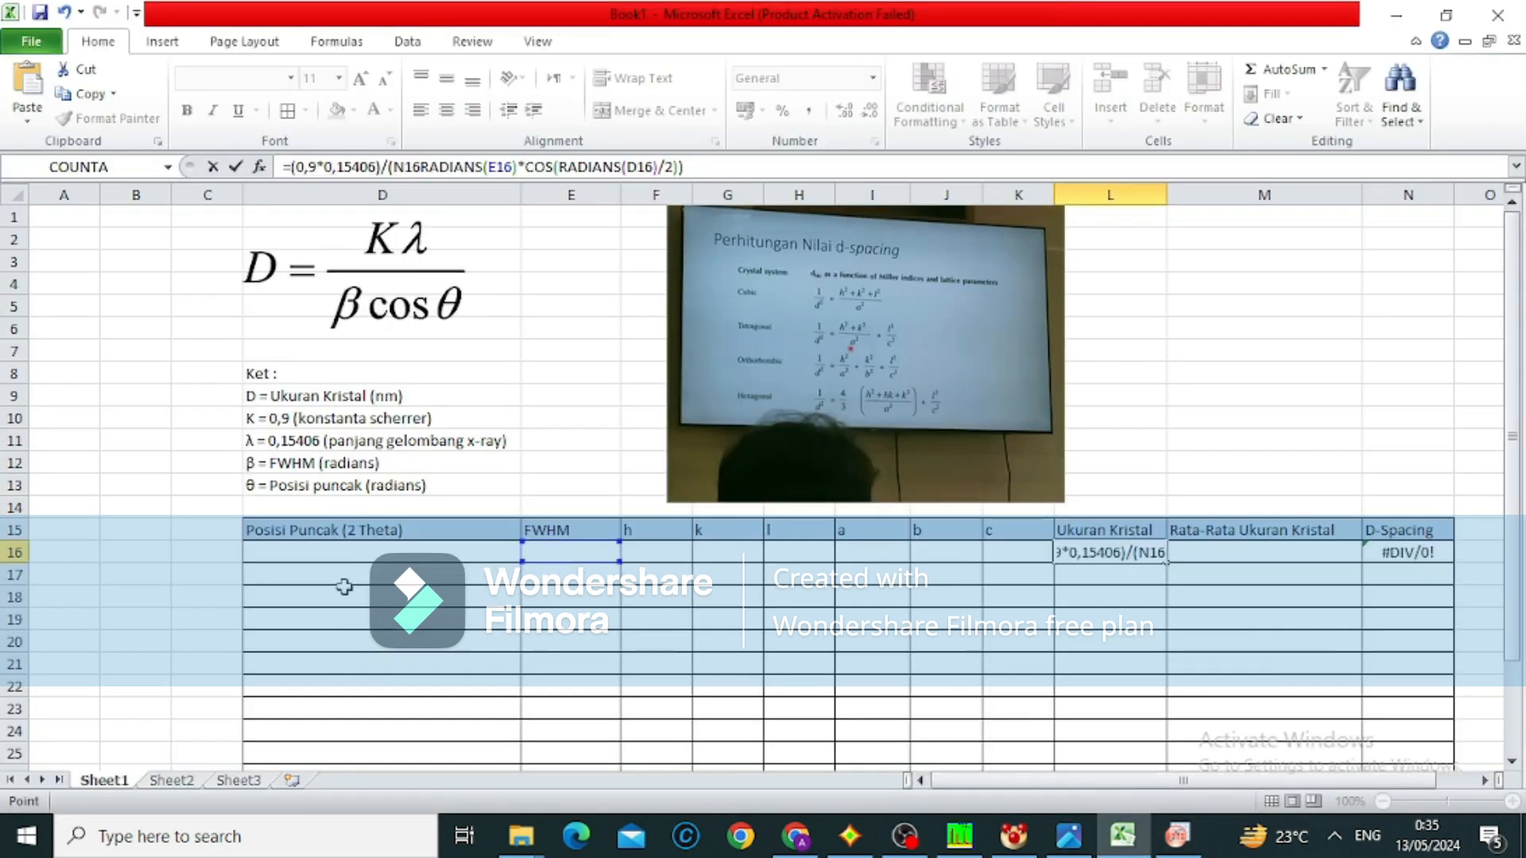
left_click(342, 558)
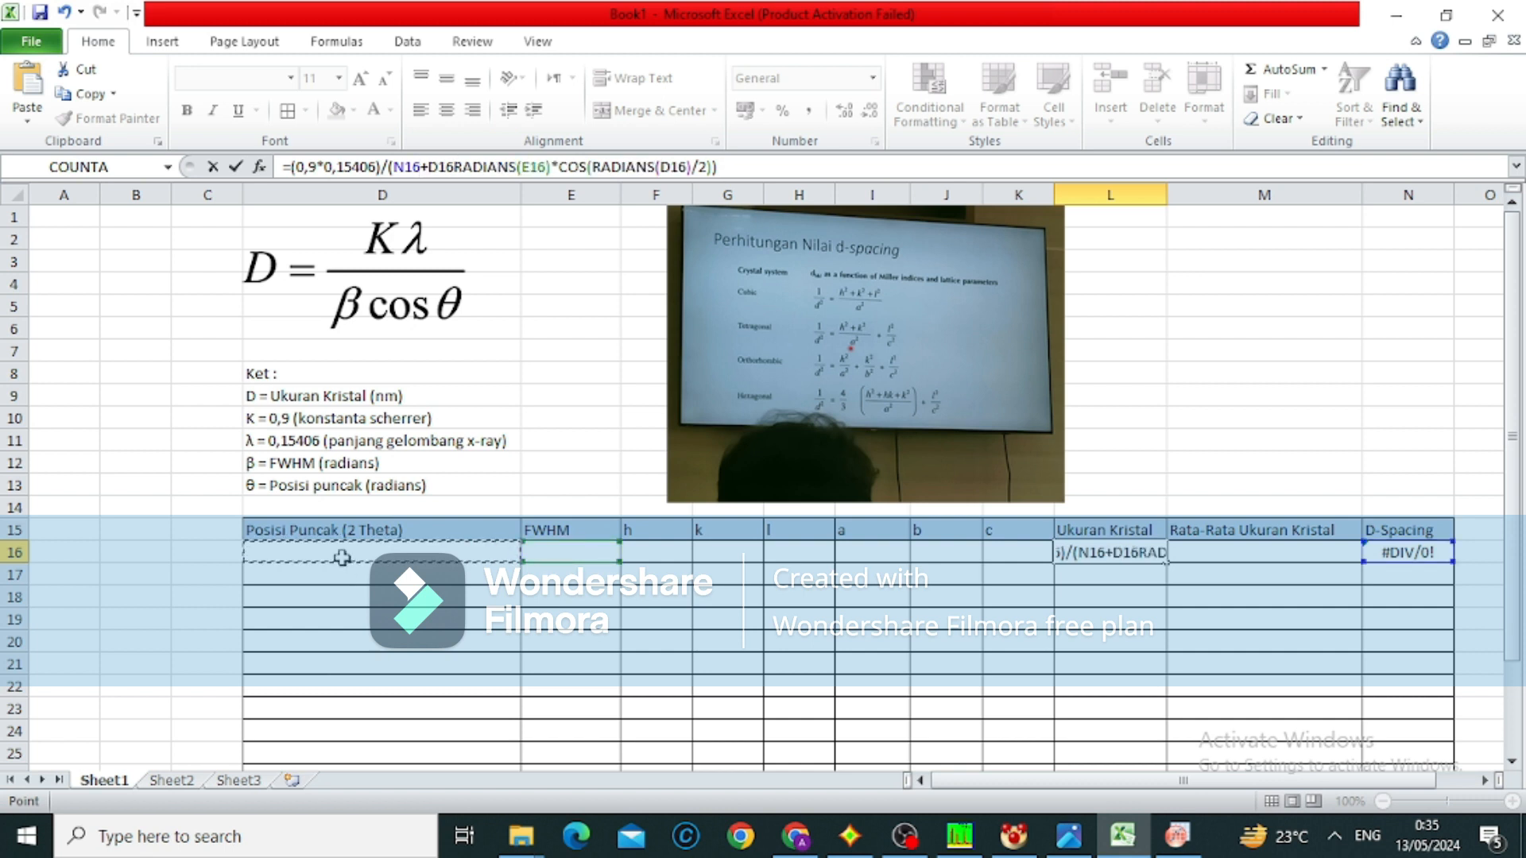
key("ctrl+v")
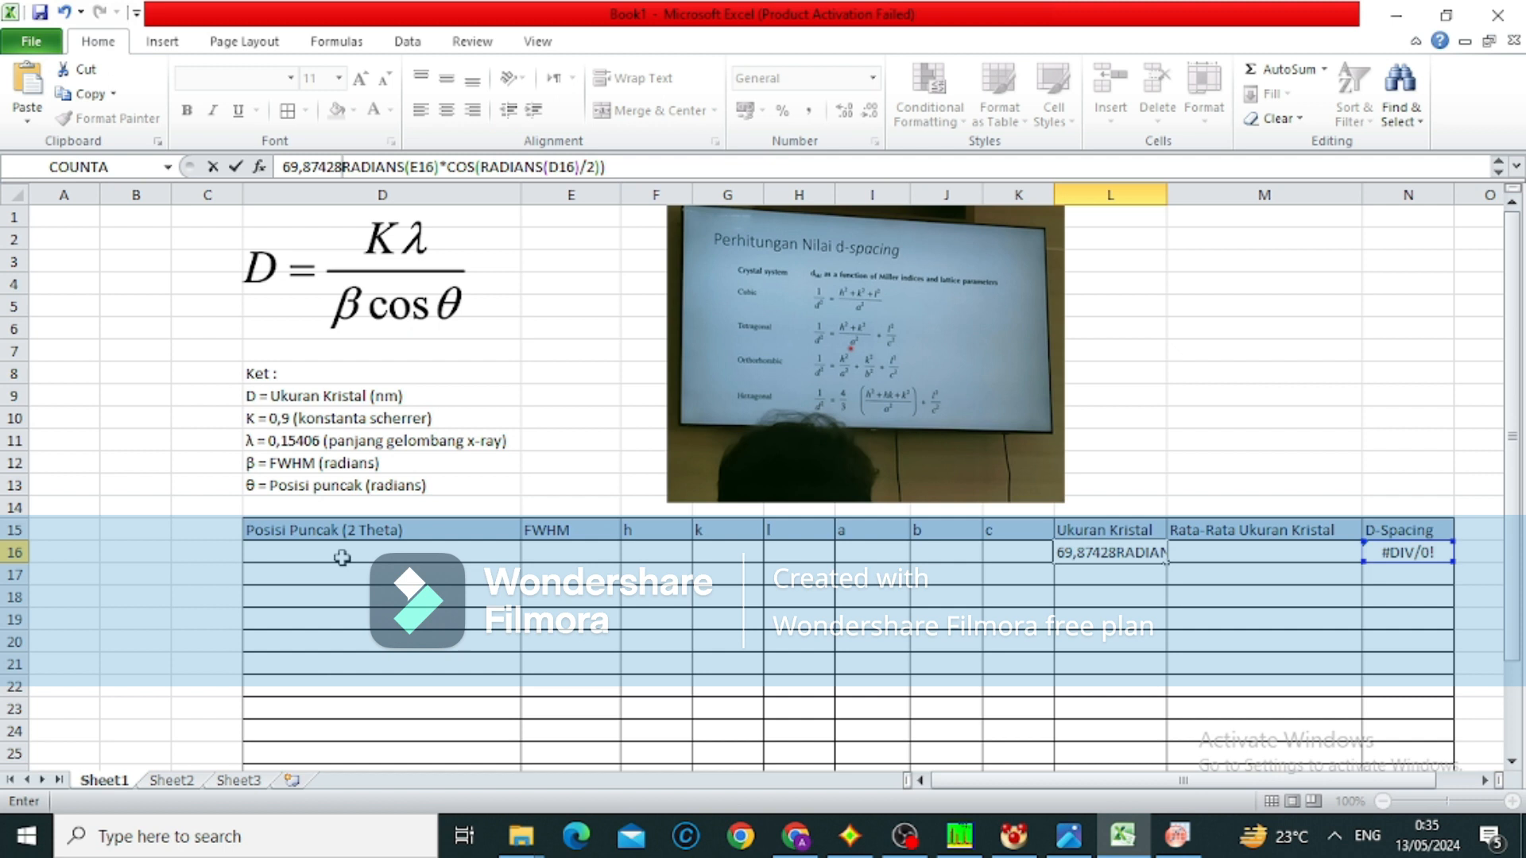
key("Return")
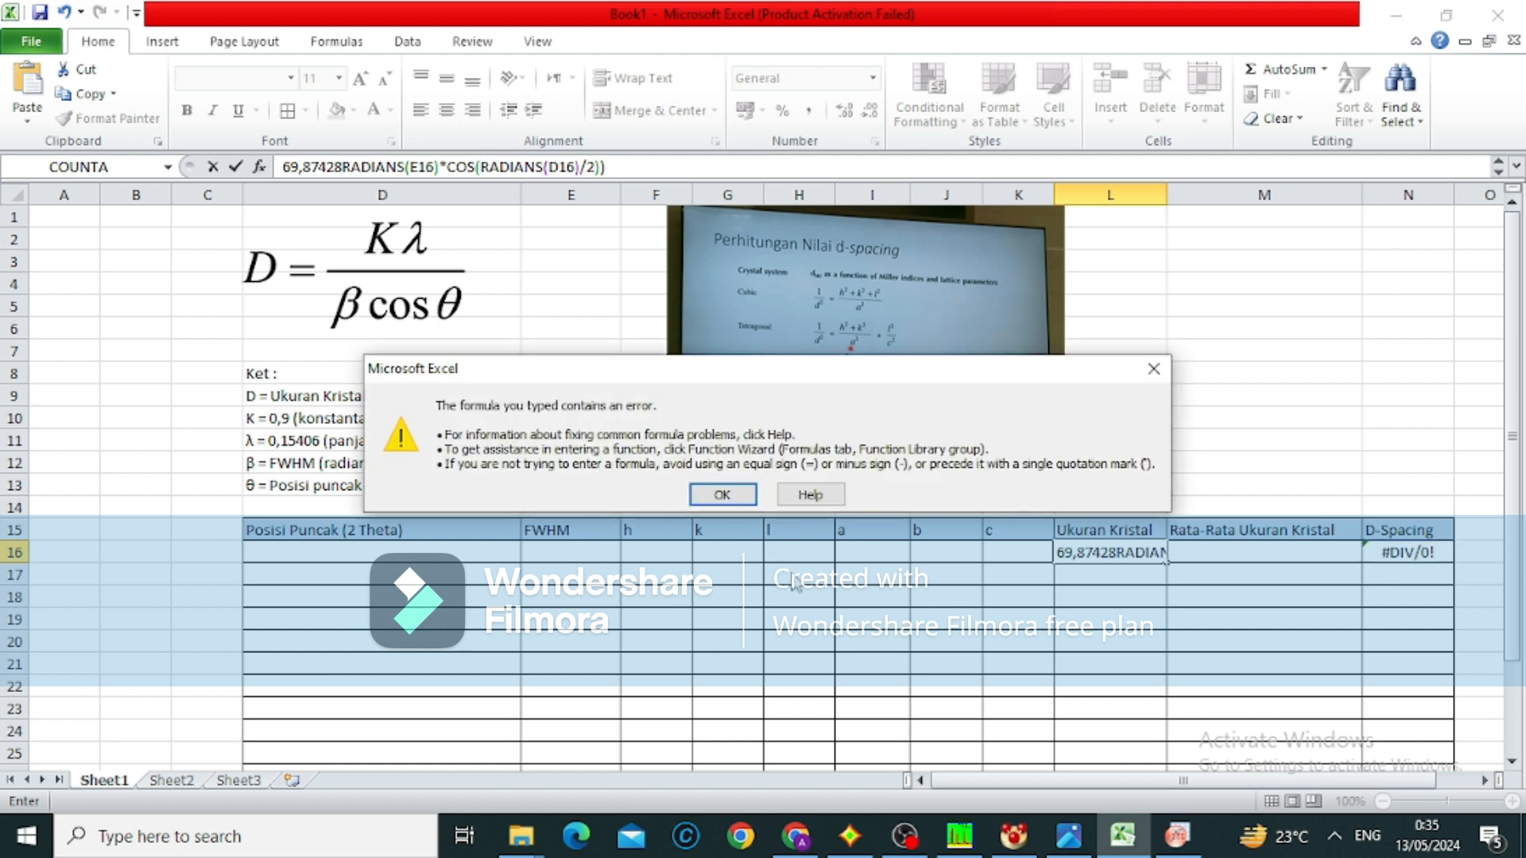
left_click(727, 503)
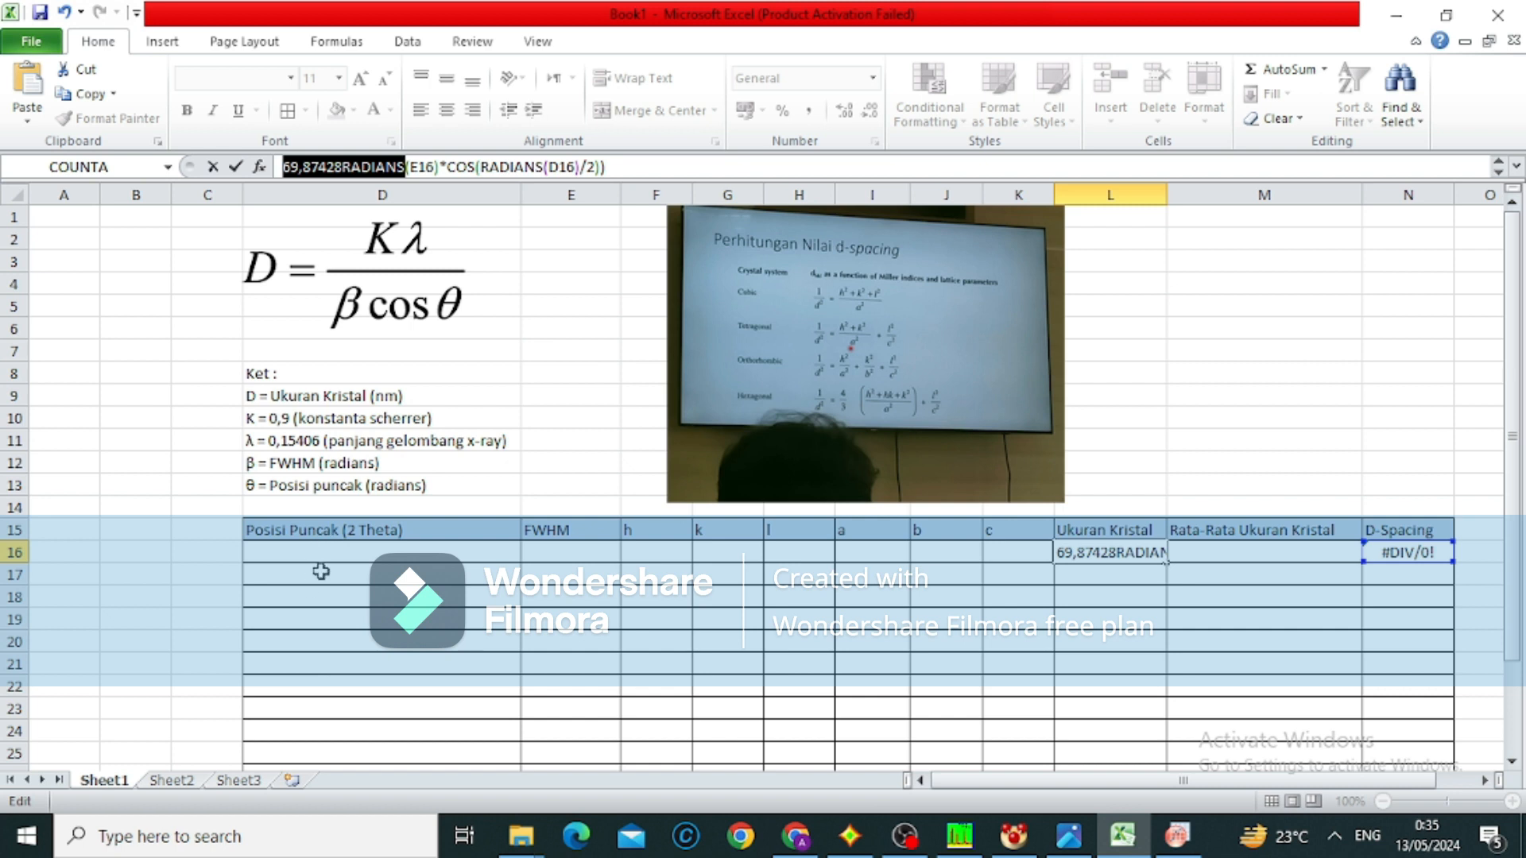
key("ctrl+z")
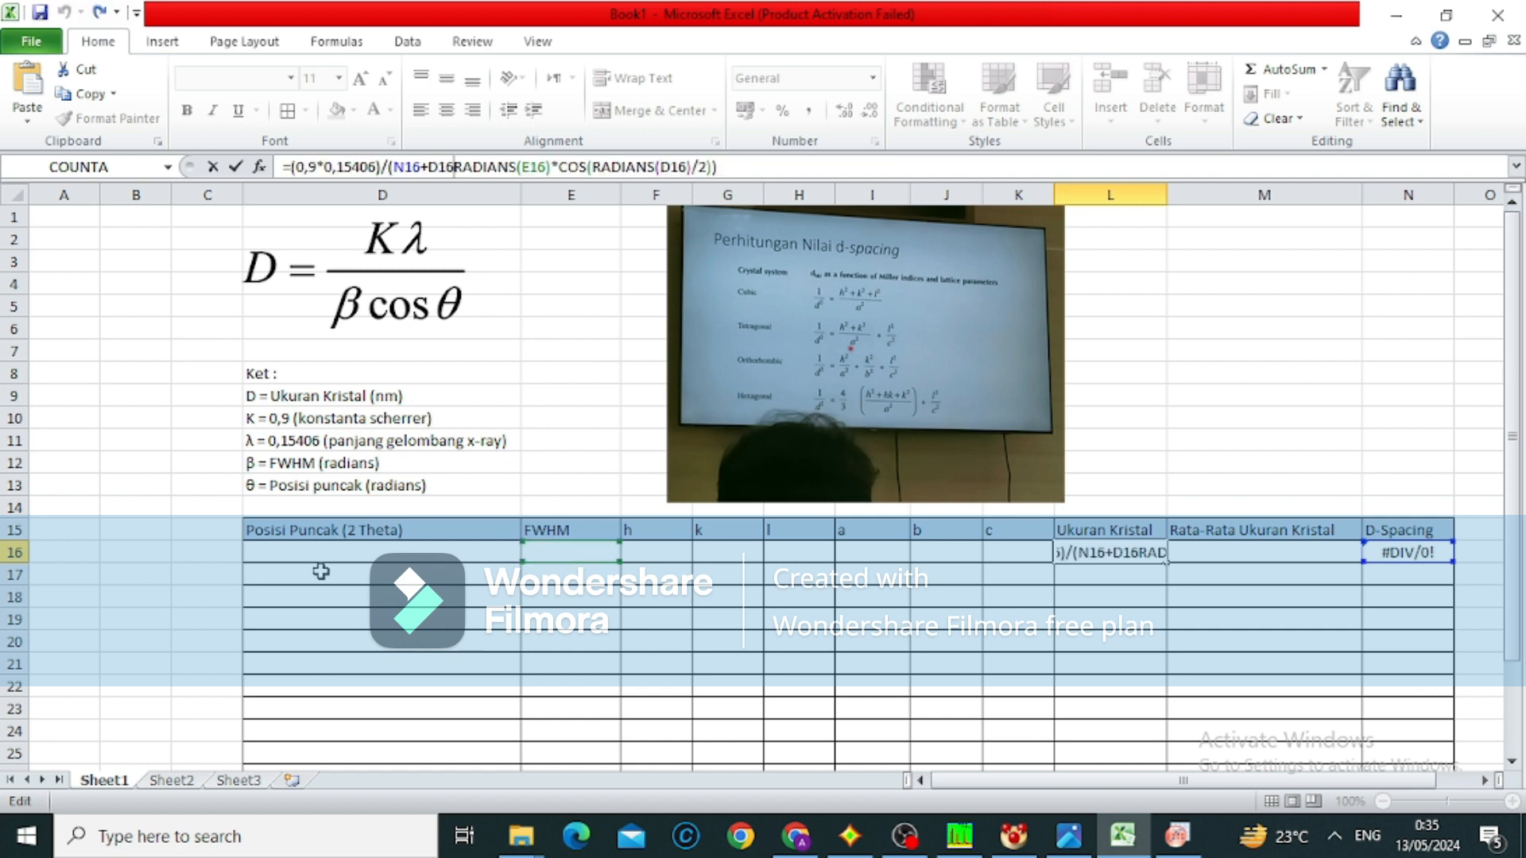
left_click(321, 571)
Paste the copied xc values into the Posisi Puncak (2 Theta) column, starting at cell D16
left_click(313, 554)
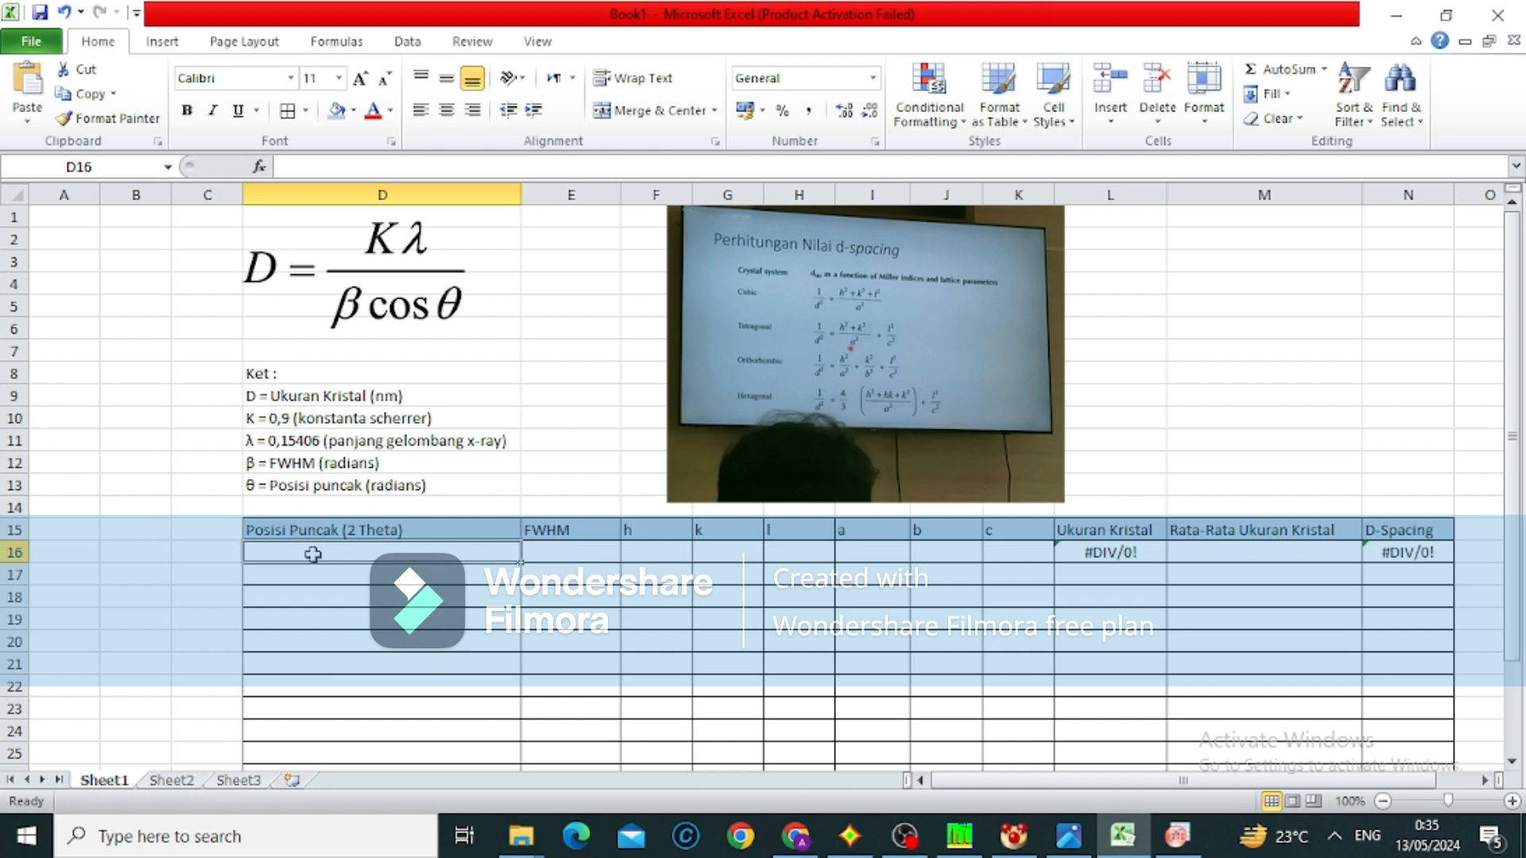
key("ctrl+v")
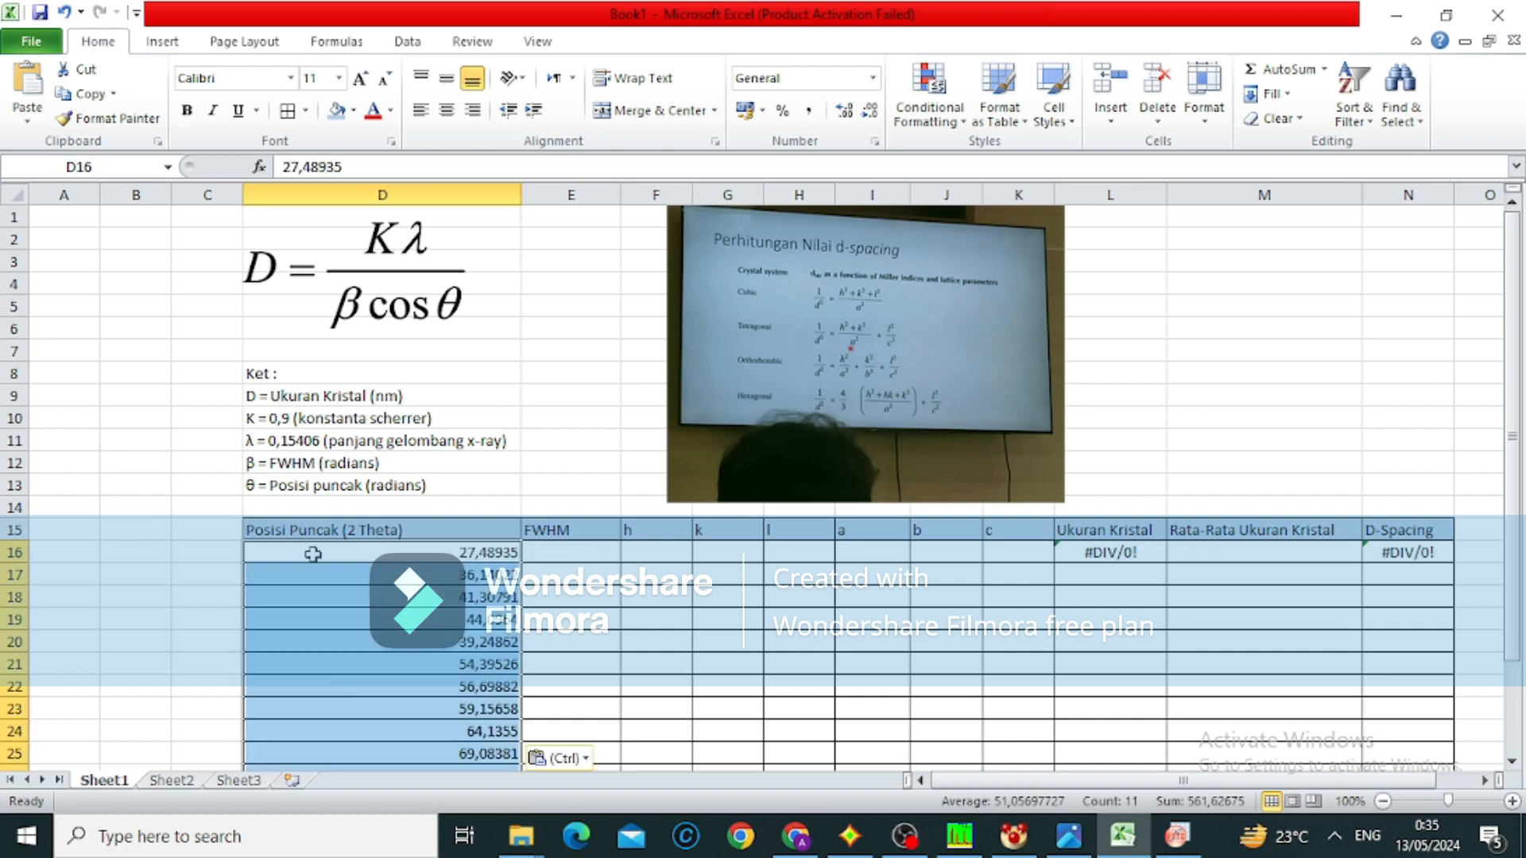
scroll(314, 548, "down", 2)
Copy the FWHM values of all eleven peaks from OriginPro's Summary table into Excel's FWHM column, starting at cell E16
mouse_move(960, 836)
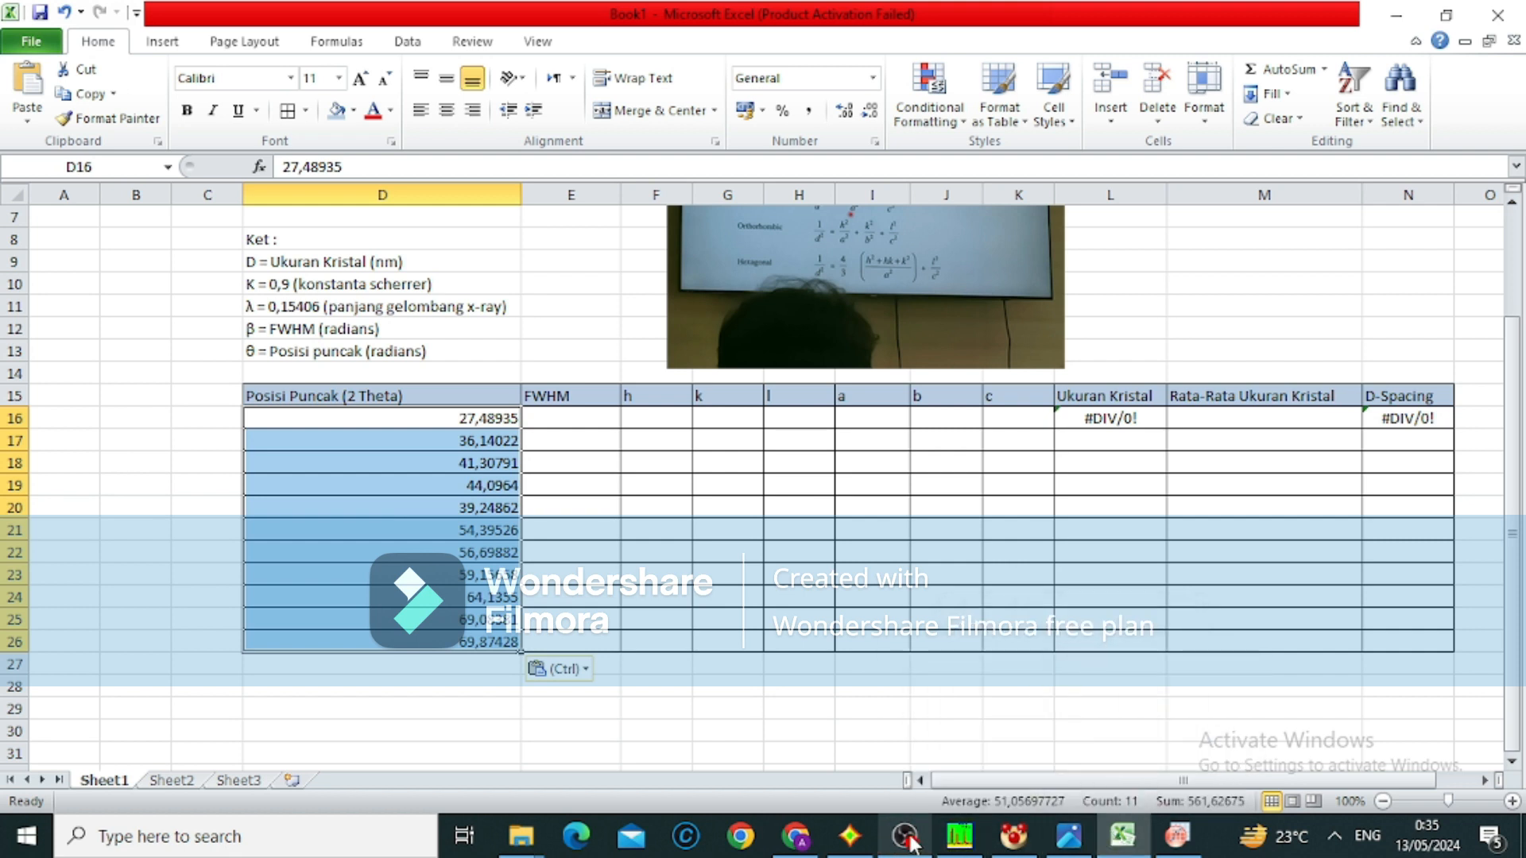
left_click(1176, 836)
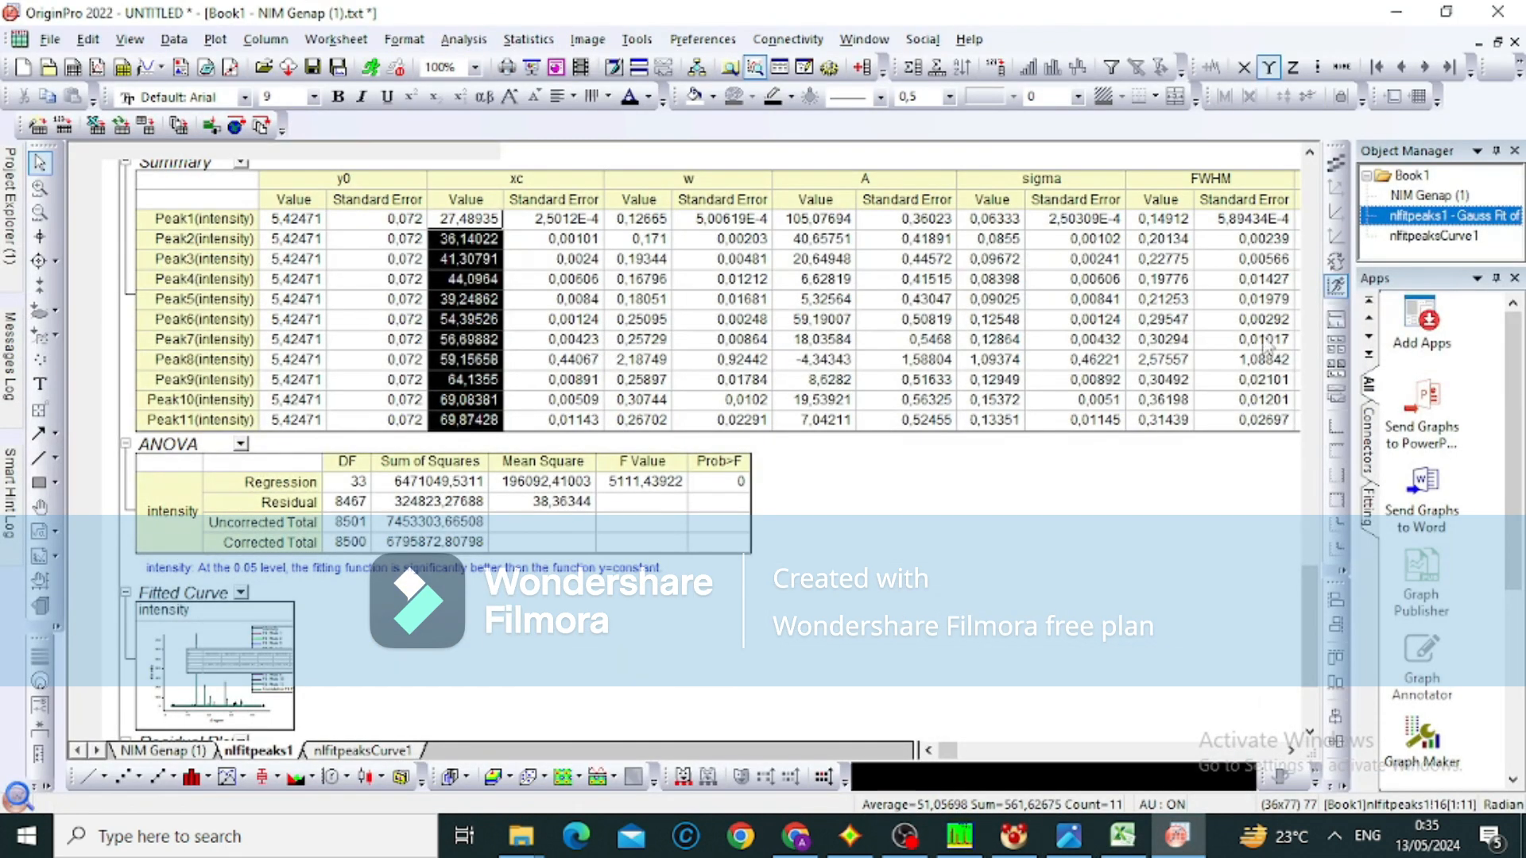
left_click_drag(1161, 219, 1149, 427)
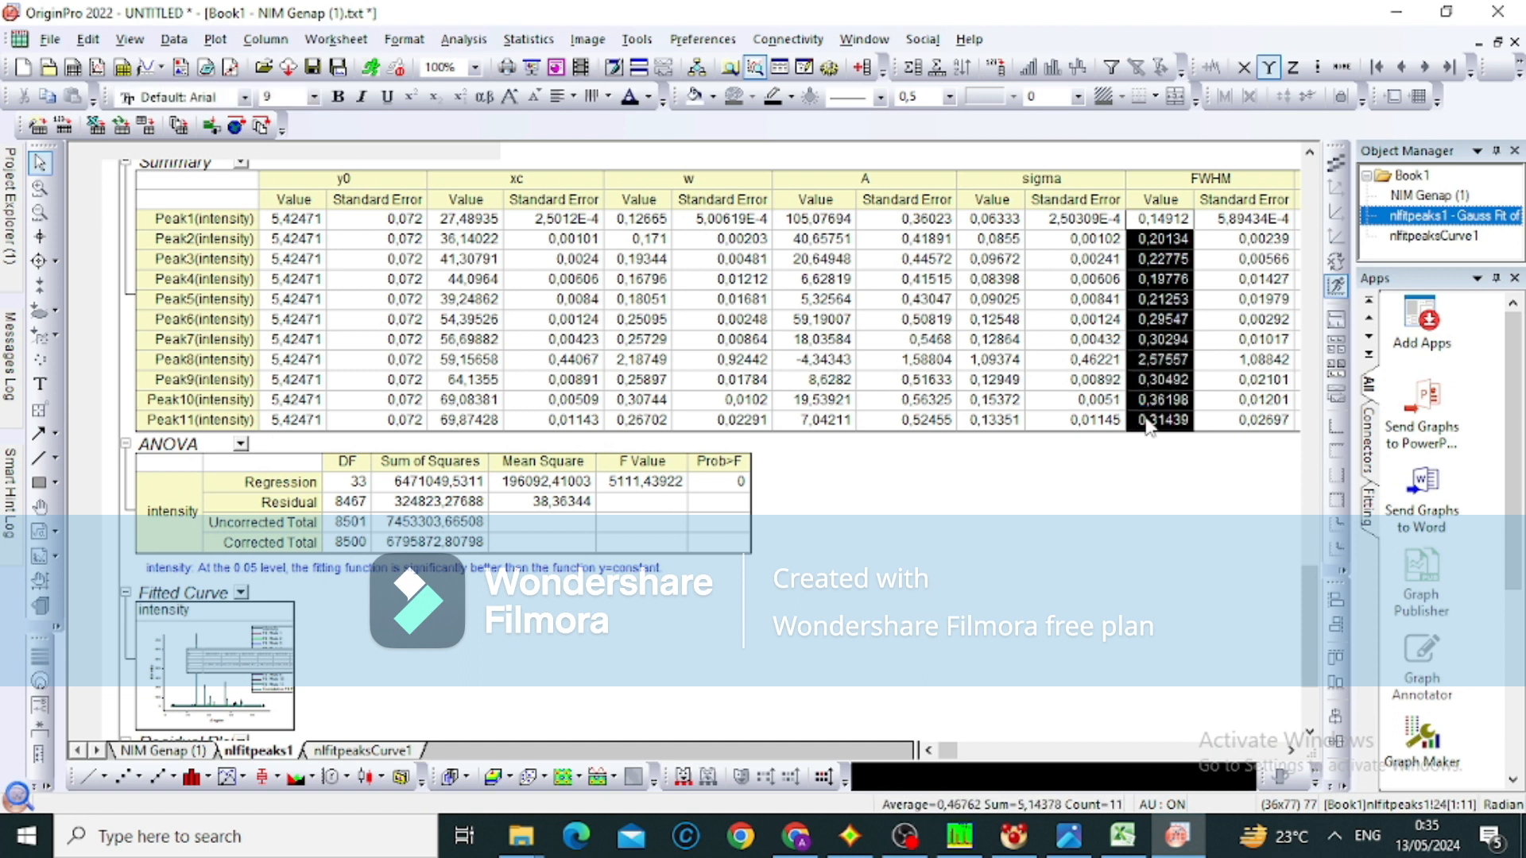
left_click(1120, 835)
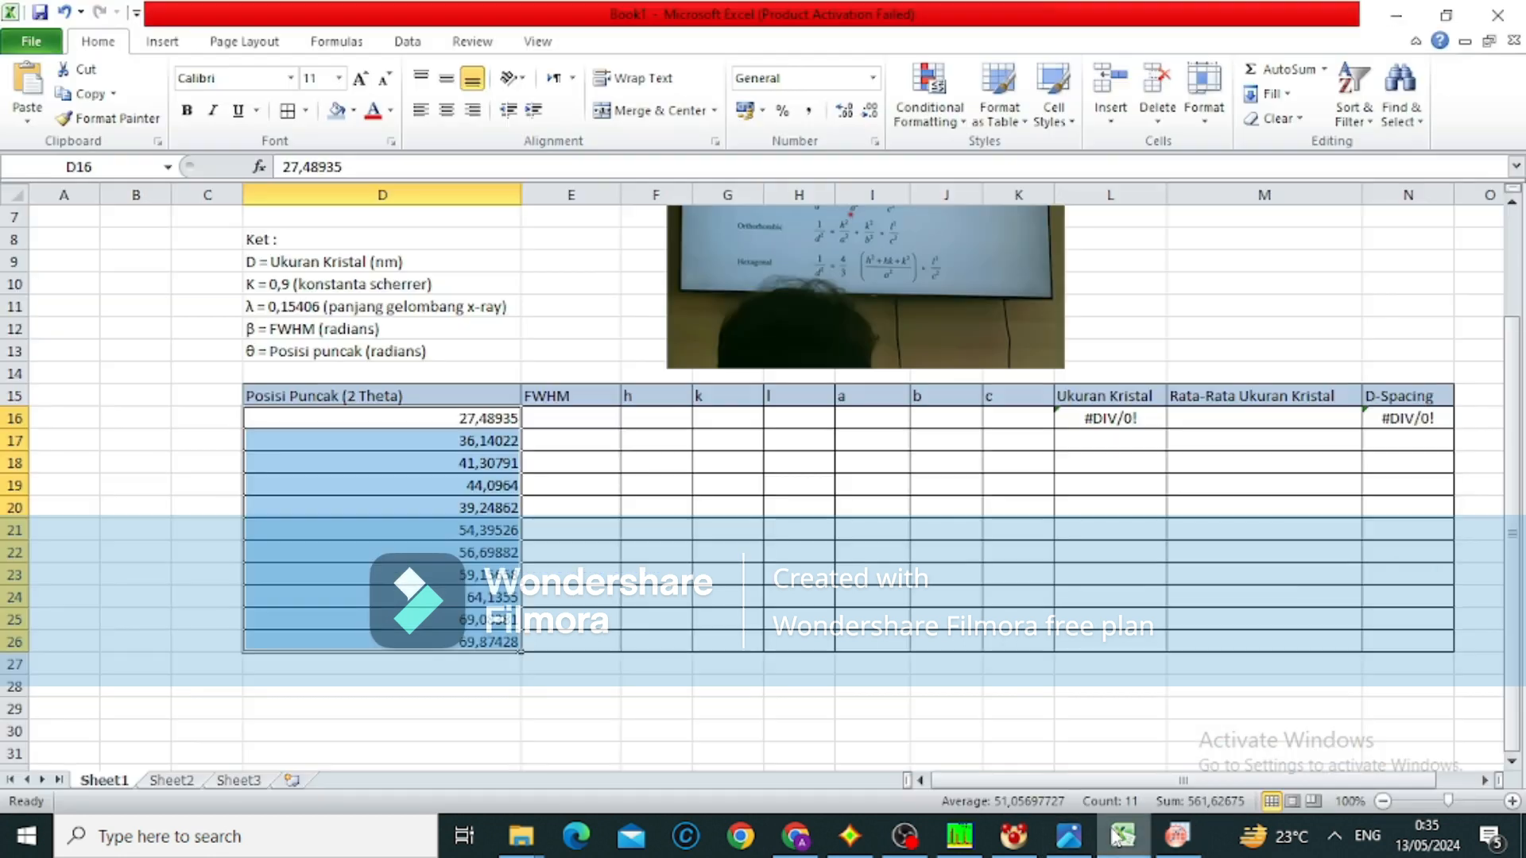
left_click(563, 421)
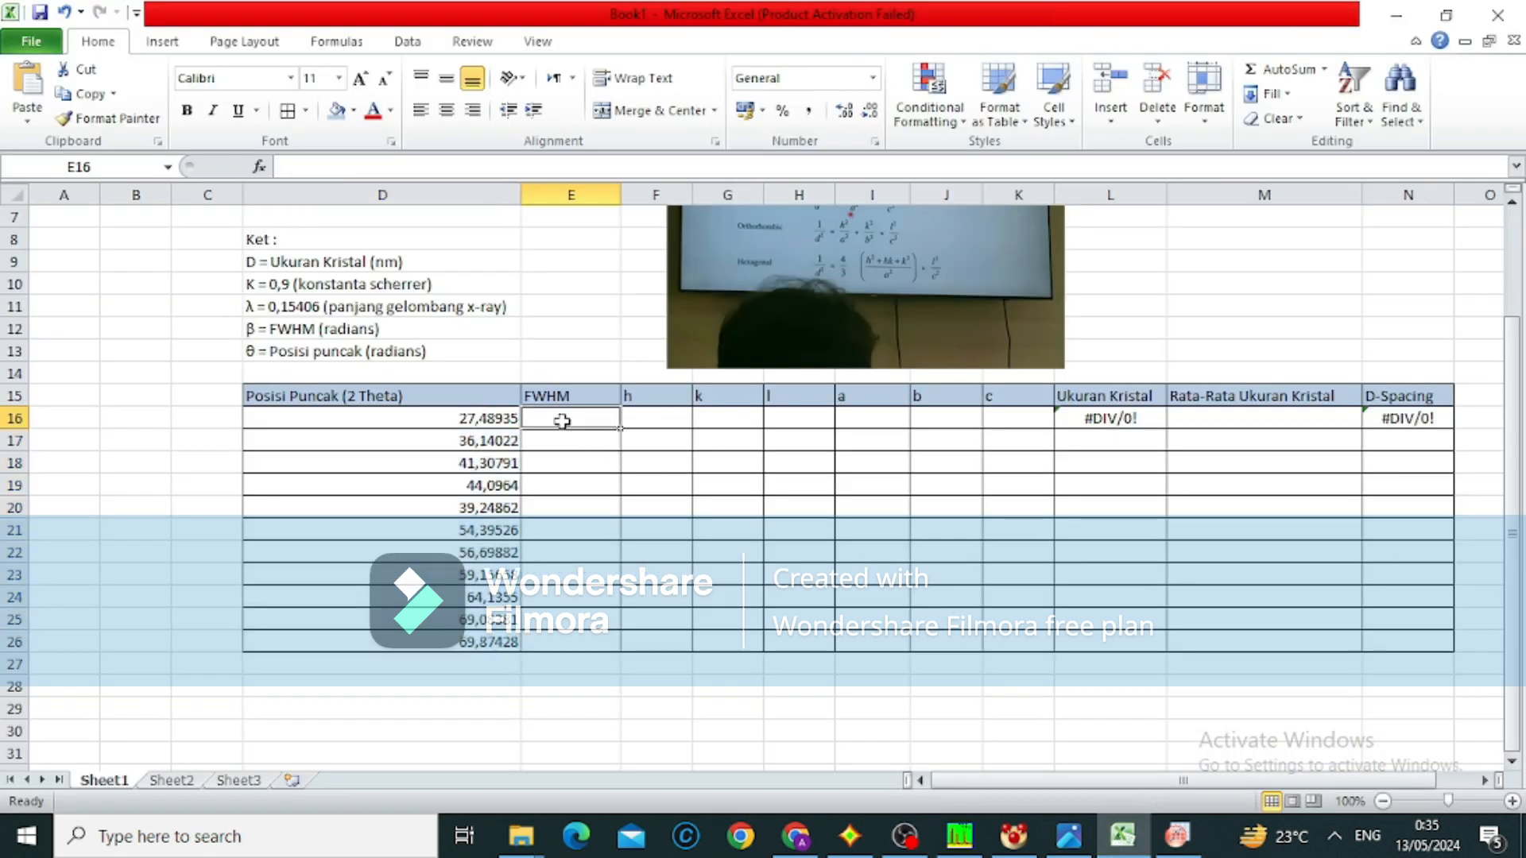
key("ctrl+v")
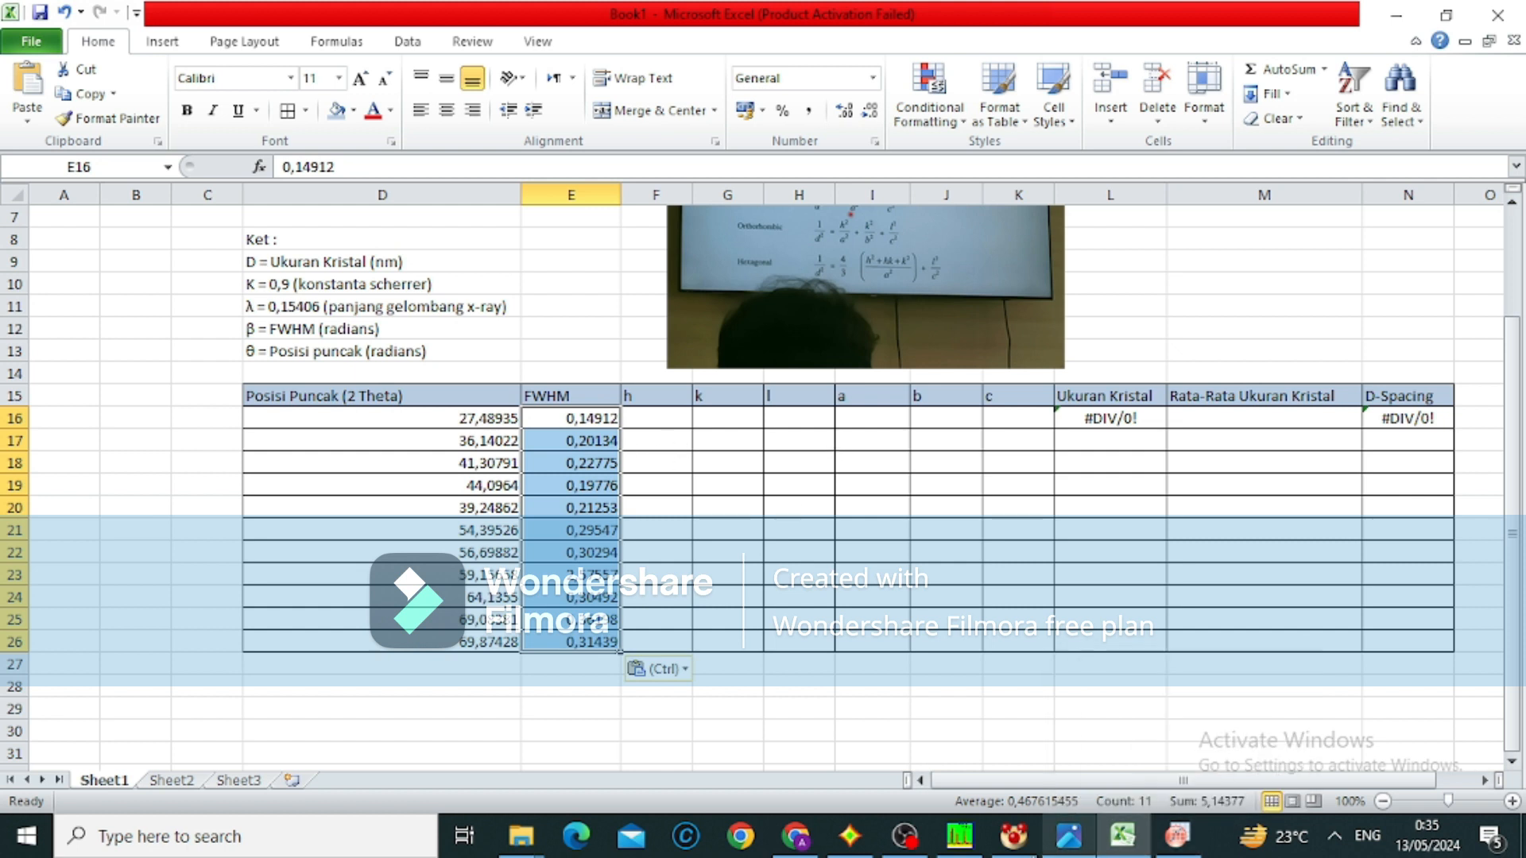
Show the indexed pattern of senyawa apa ya.dat and place the Excel workbook beside it with cell F16 selected
mouse_move(960, 839)
mouse_move(947, 779)
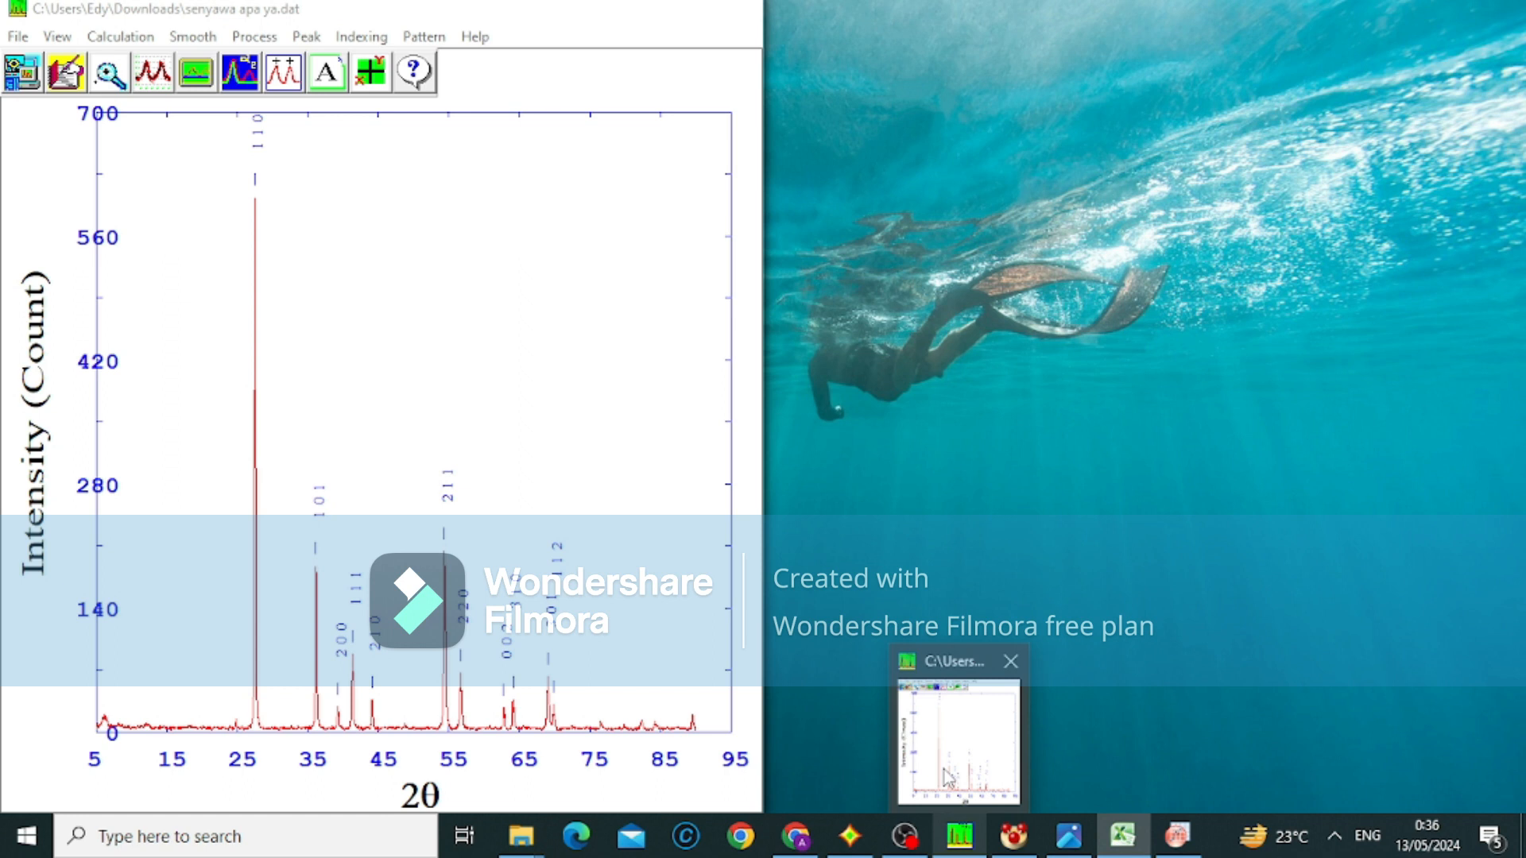
left_click(948, 779)
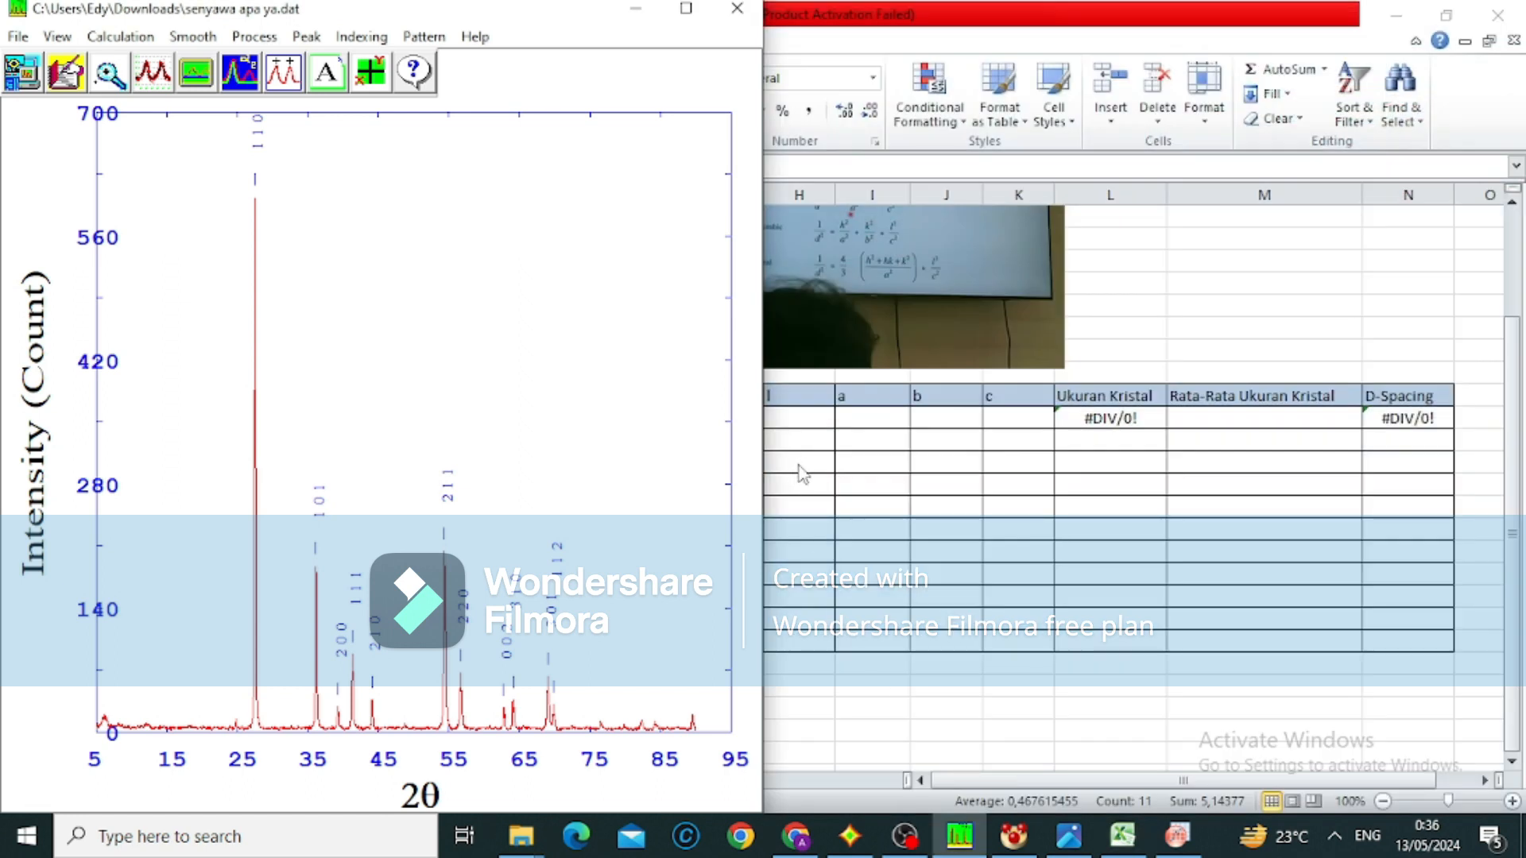
left_click(794, 419)
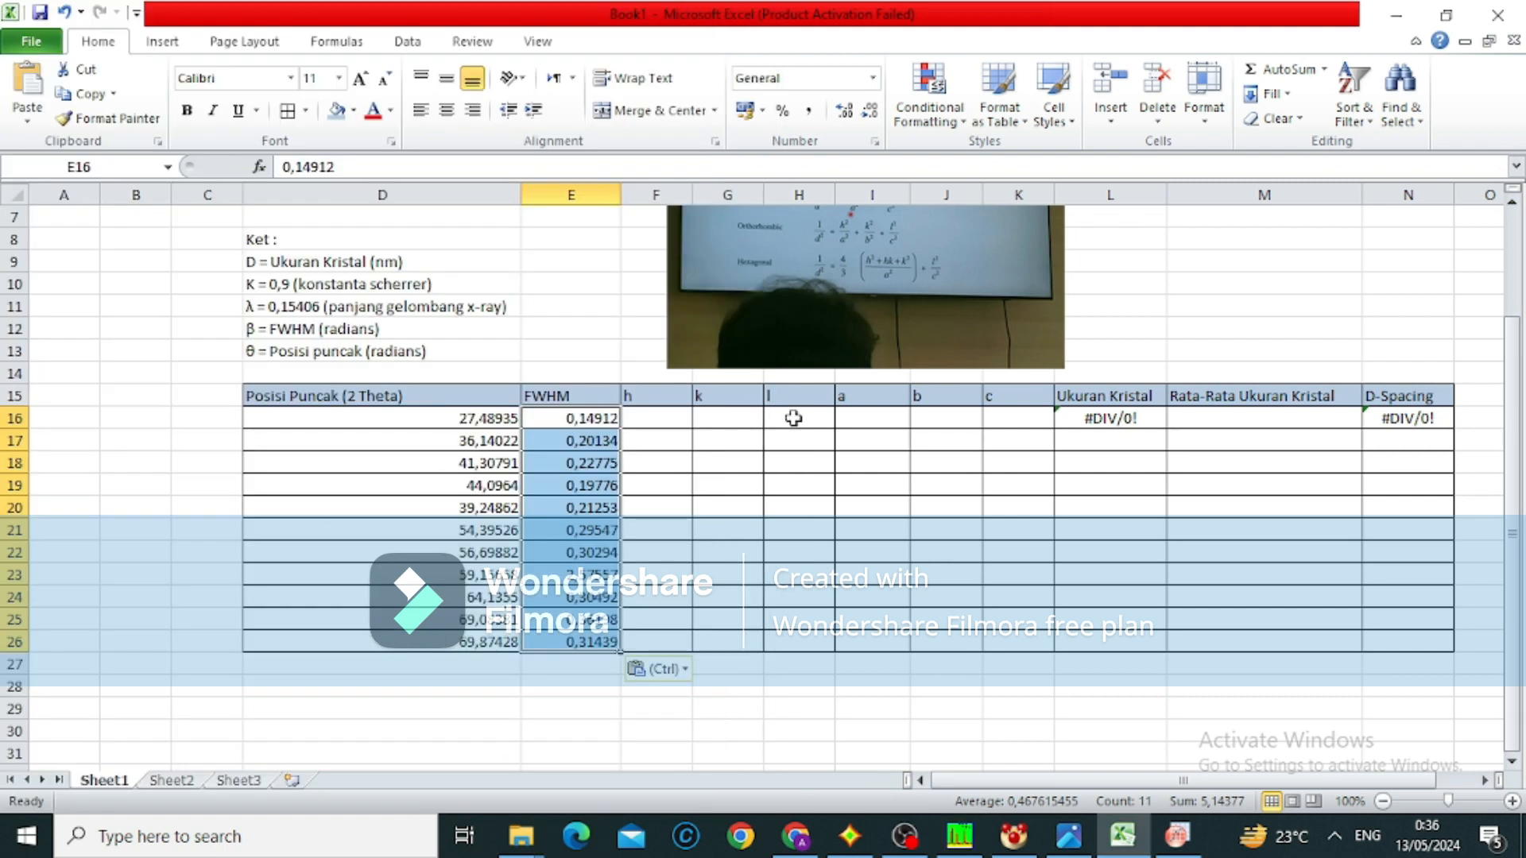
left_click(658, 423)
key("super+Right")
scroll(1202, 546, "right", 2)
scroll(1202, 547, "right", 1)
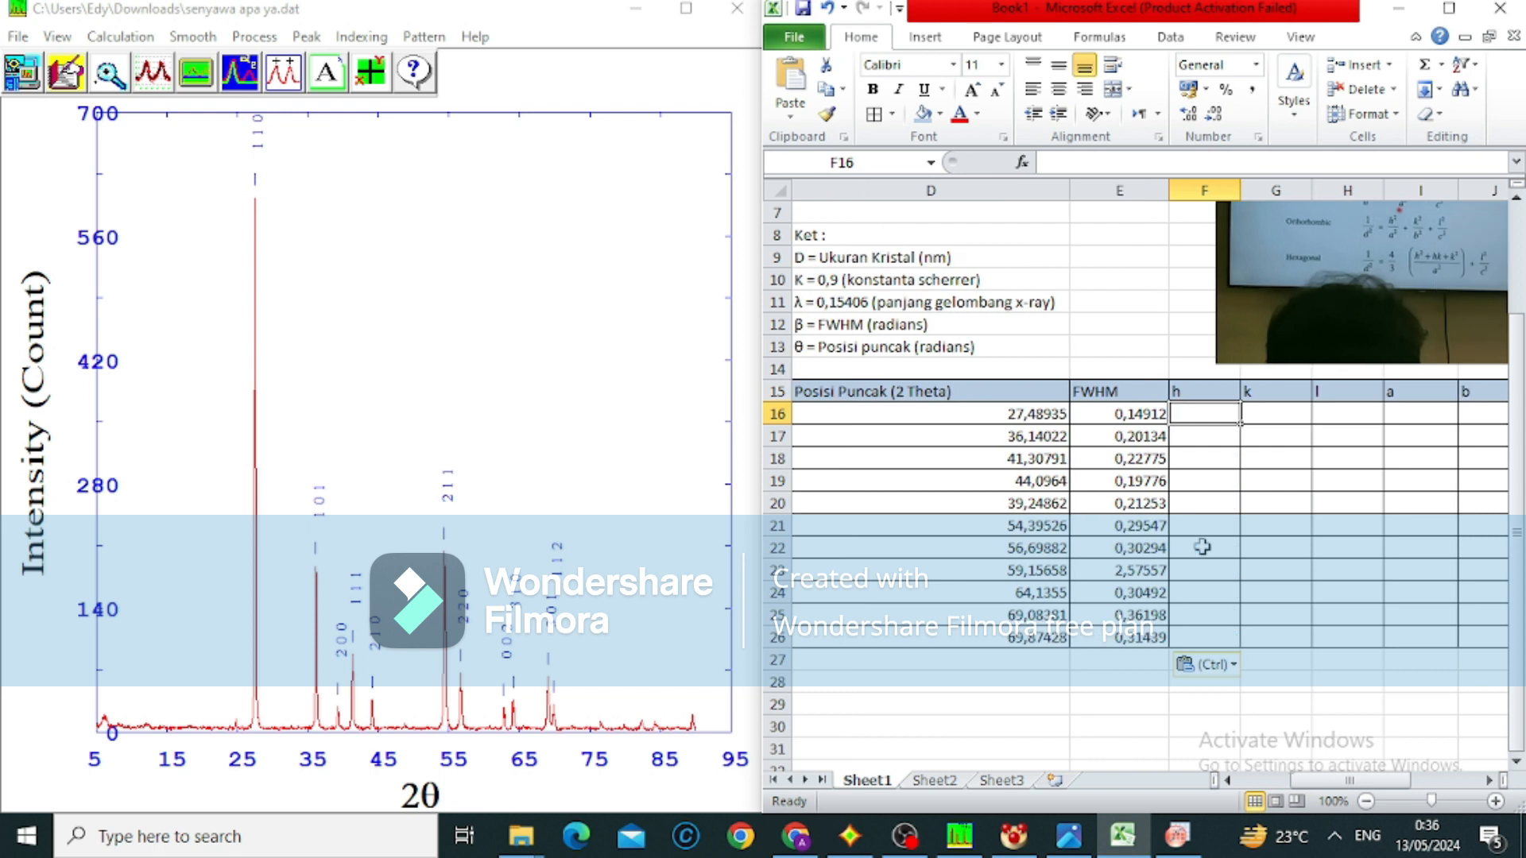
Enter the Miller indices h 1, k 1, l 0 for the first peak in row 16
type("1")
key("Tab")
type("1")
key("Tab")
type("0")
key("Return")
key("Left")
key("Left")
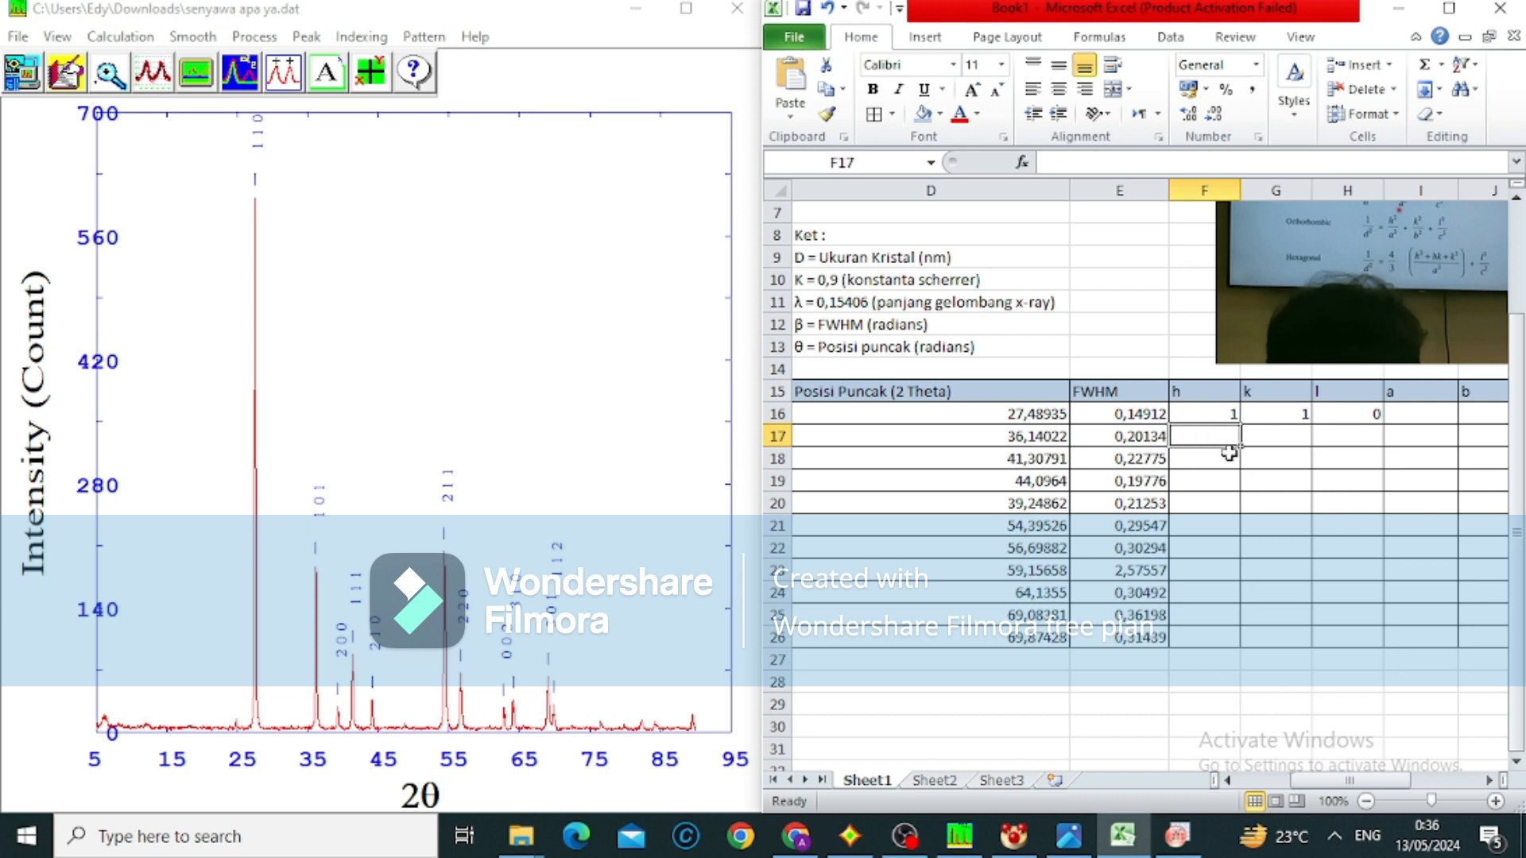
Enter the Miller indices h 1, k 0, l 1 for the second peak in row 17
type("1")
key("Tab")
type("0")
key("Tab")
type("1")
key("Return")
key("Left")
key("Left")
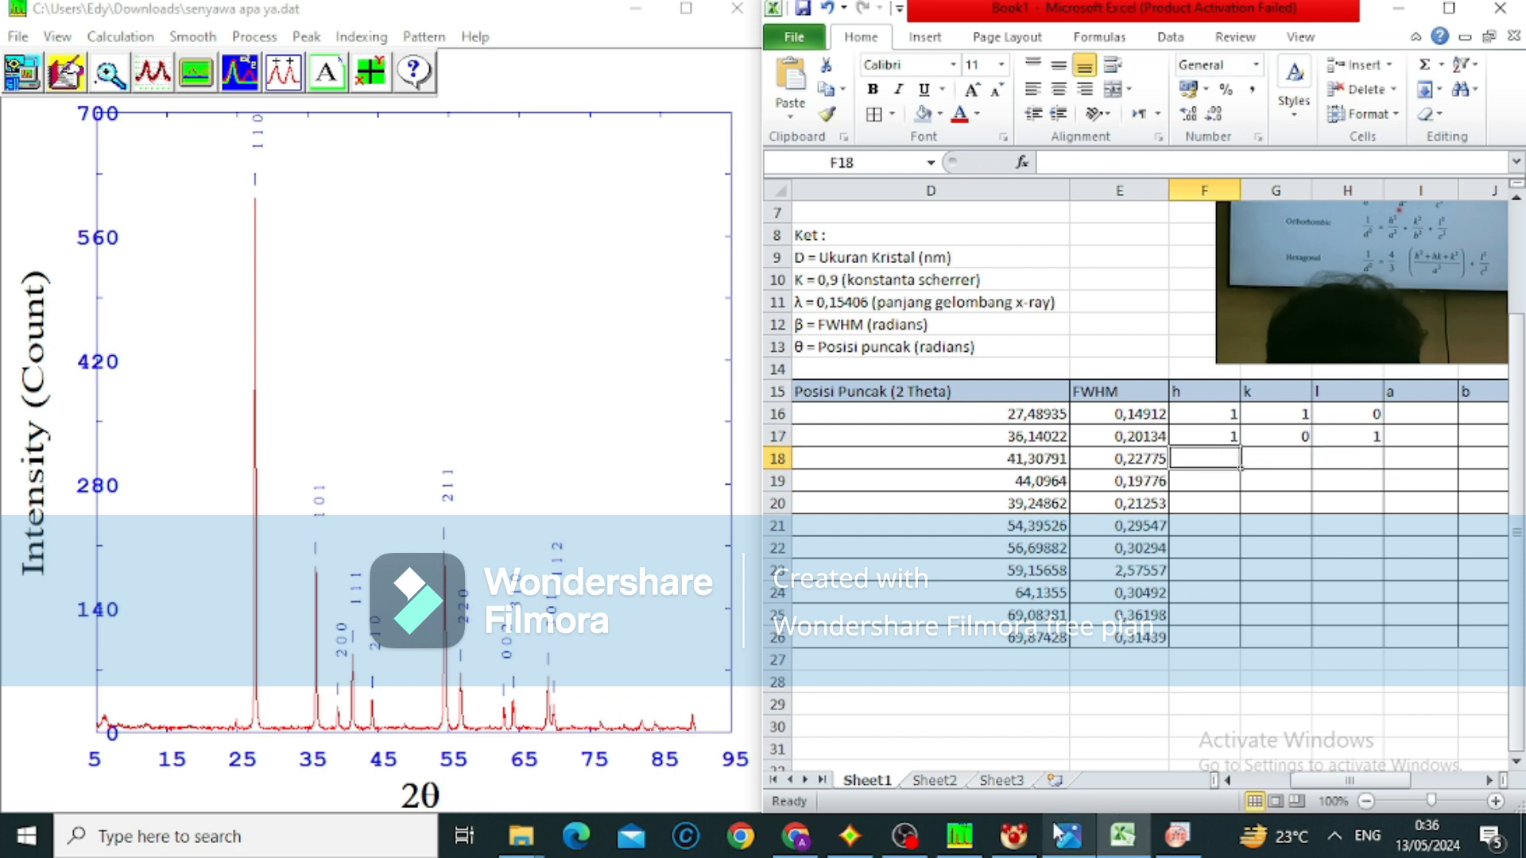
Switch to OriginPro and open Graph1 from the project folder
mouse_move(1138, 829)
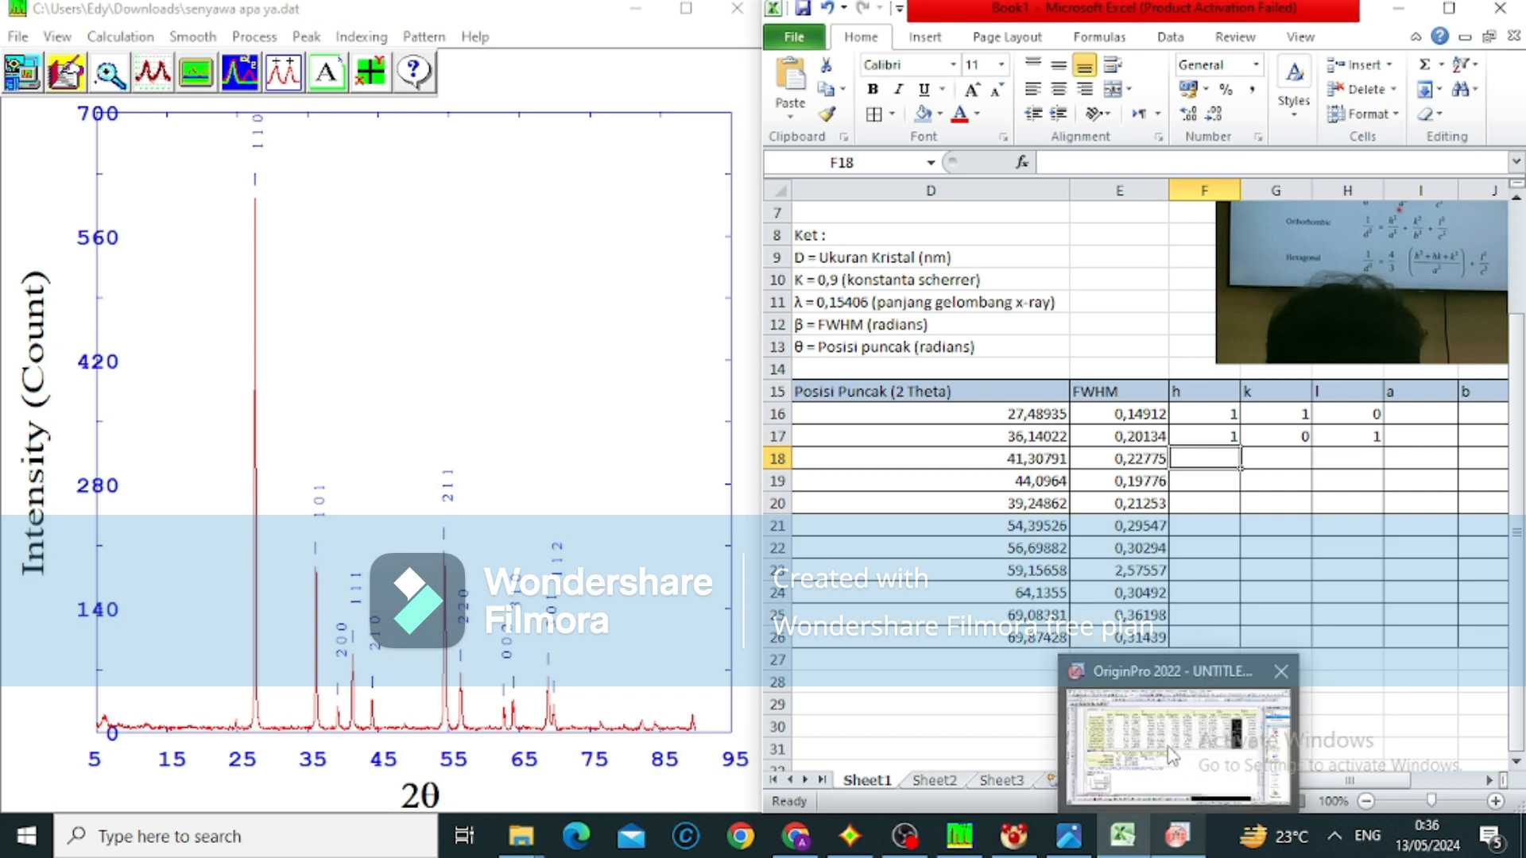
left_click(1166, 749)
mouse_move(8, 212)
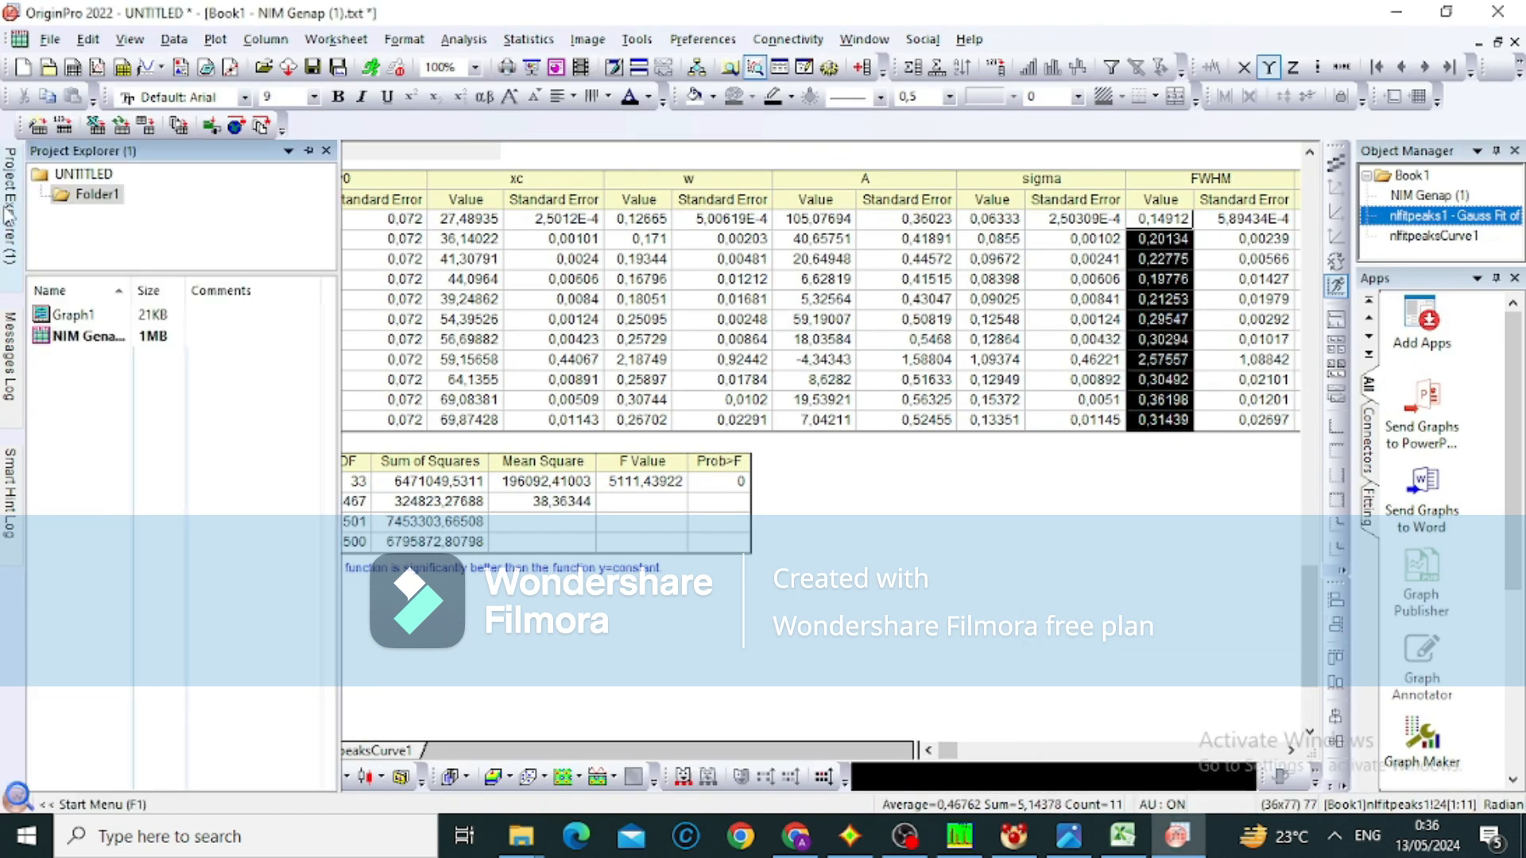
double_click(79, 316)
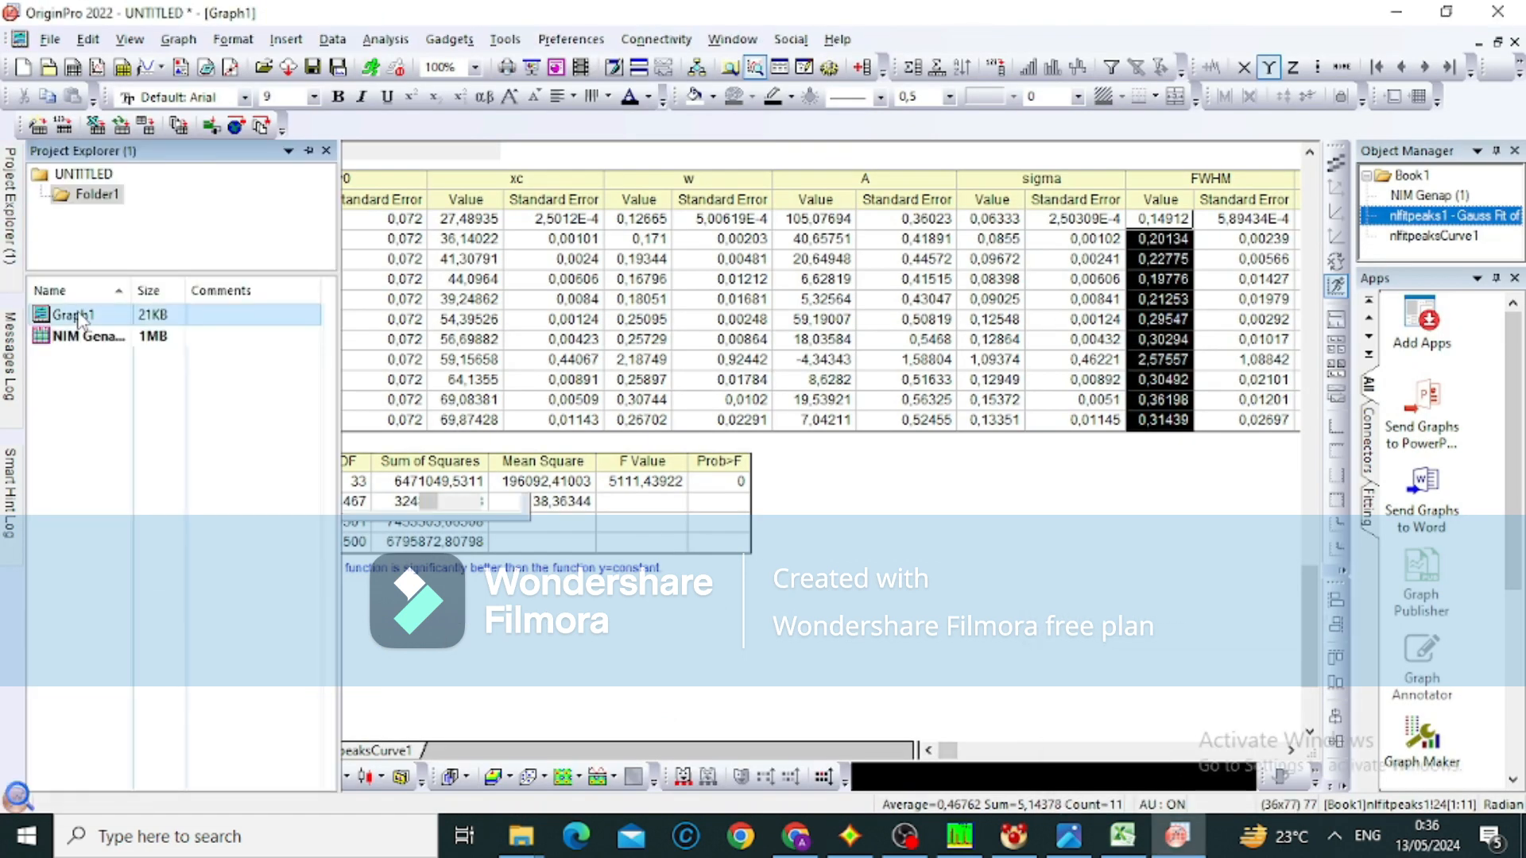
Move the Gauss fit results table to the upper part of Graph1, over the upper portion of the plot
left_click(659, 589)
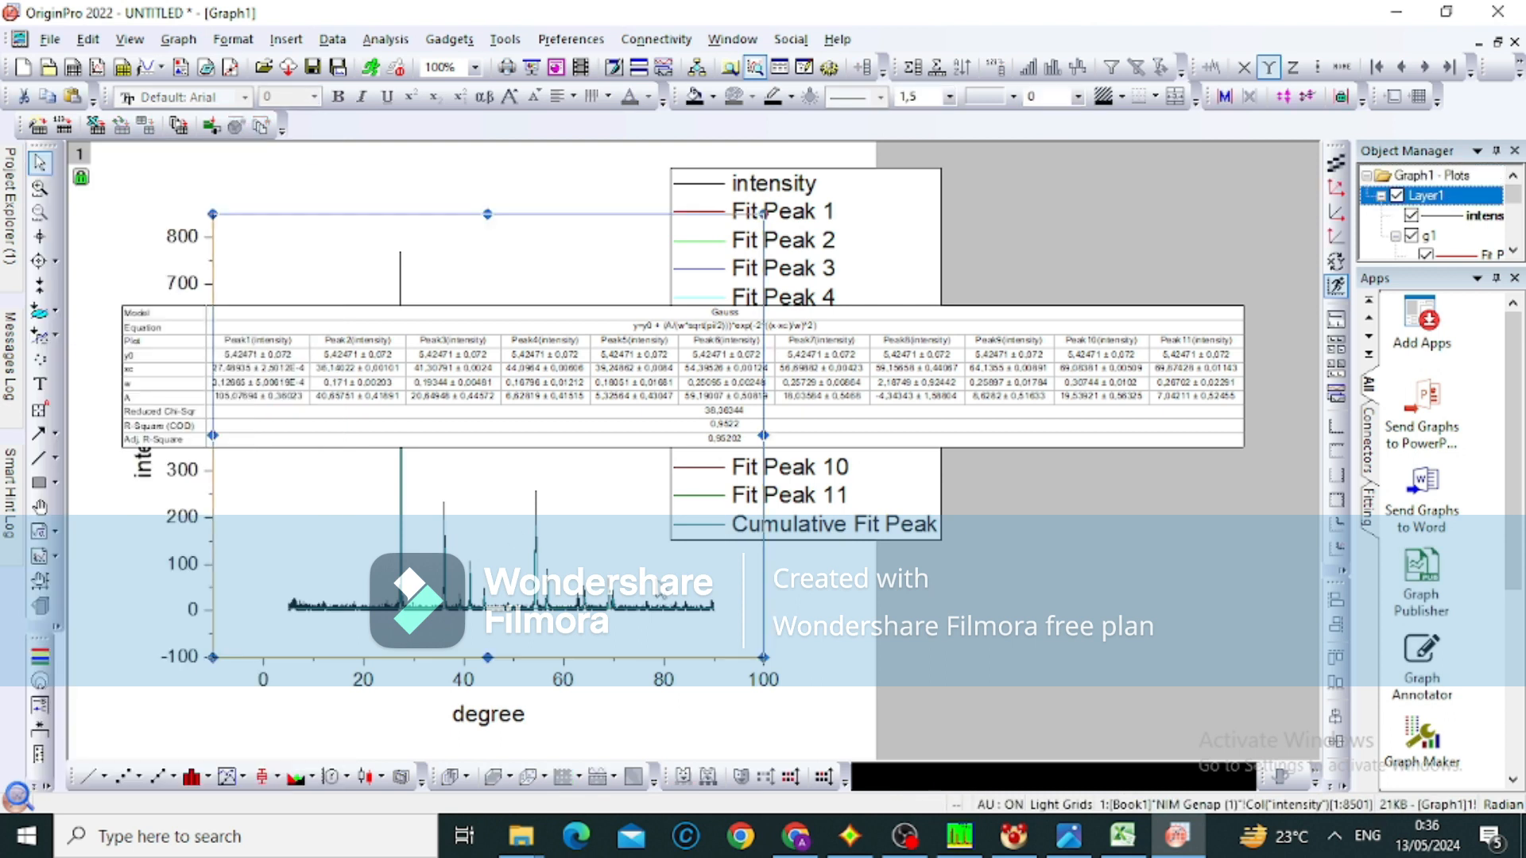
left_click(614, 384)
left_click_drag(614, 384, 714, 263)
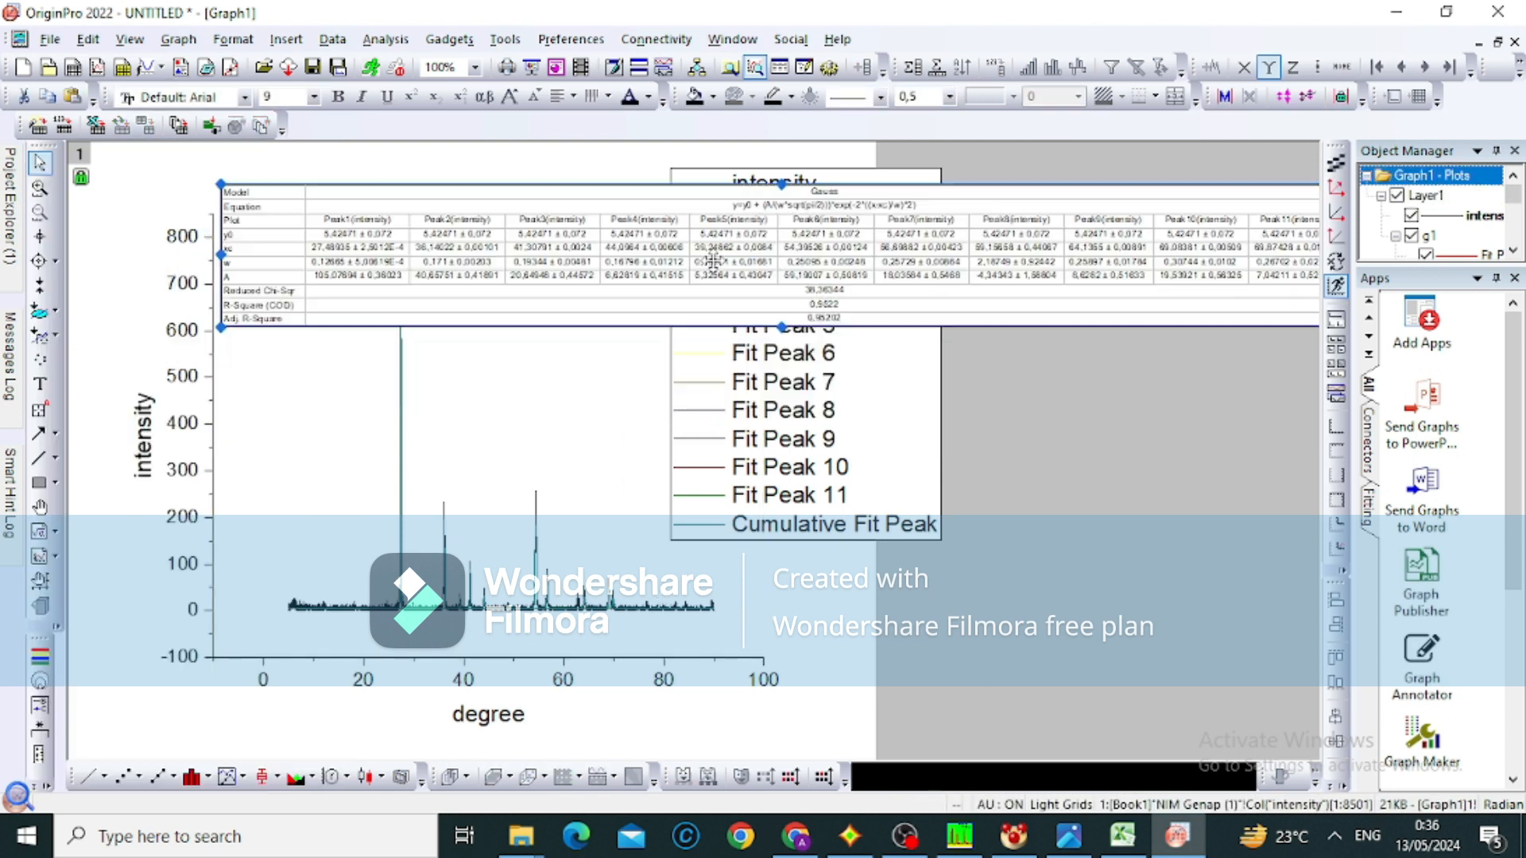
left_click(807, 475)
left_click(1095, 282)
left_click_drag(1094, 282, 1001, 253)
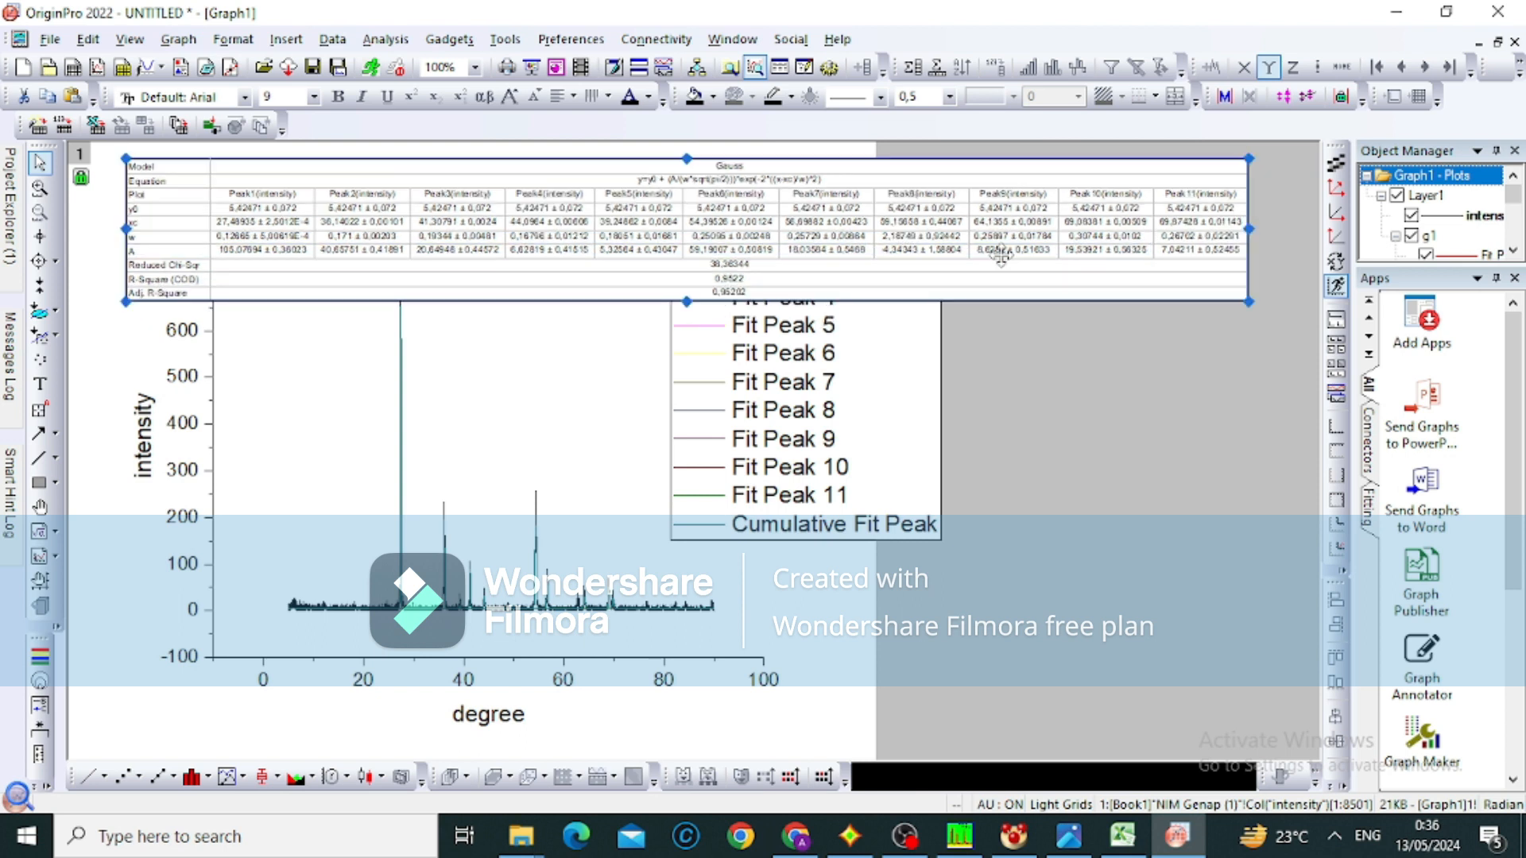
Reopen the NIM Genap (1) workbook and check the fitted xc positions of Peak5 and Peak3
mouse_move(8, 168)
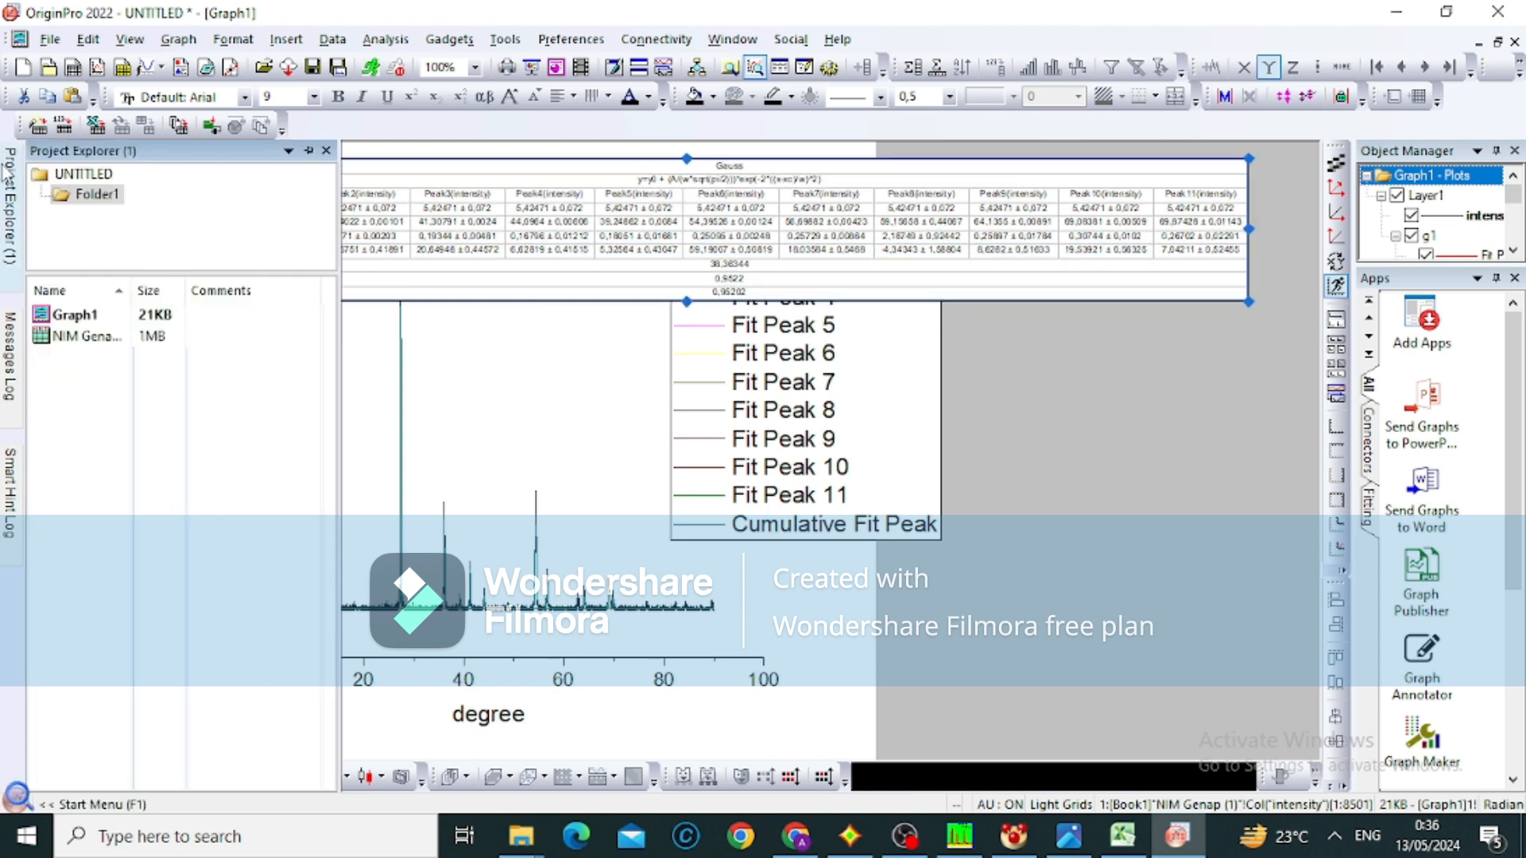
double_click(153, 336)
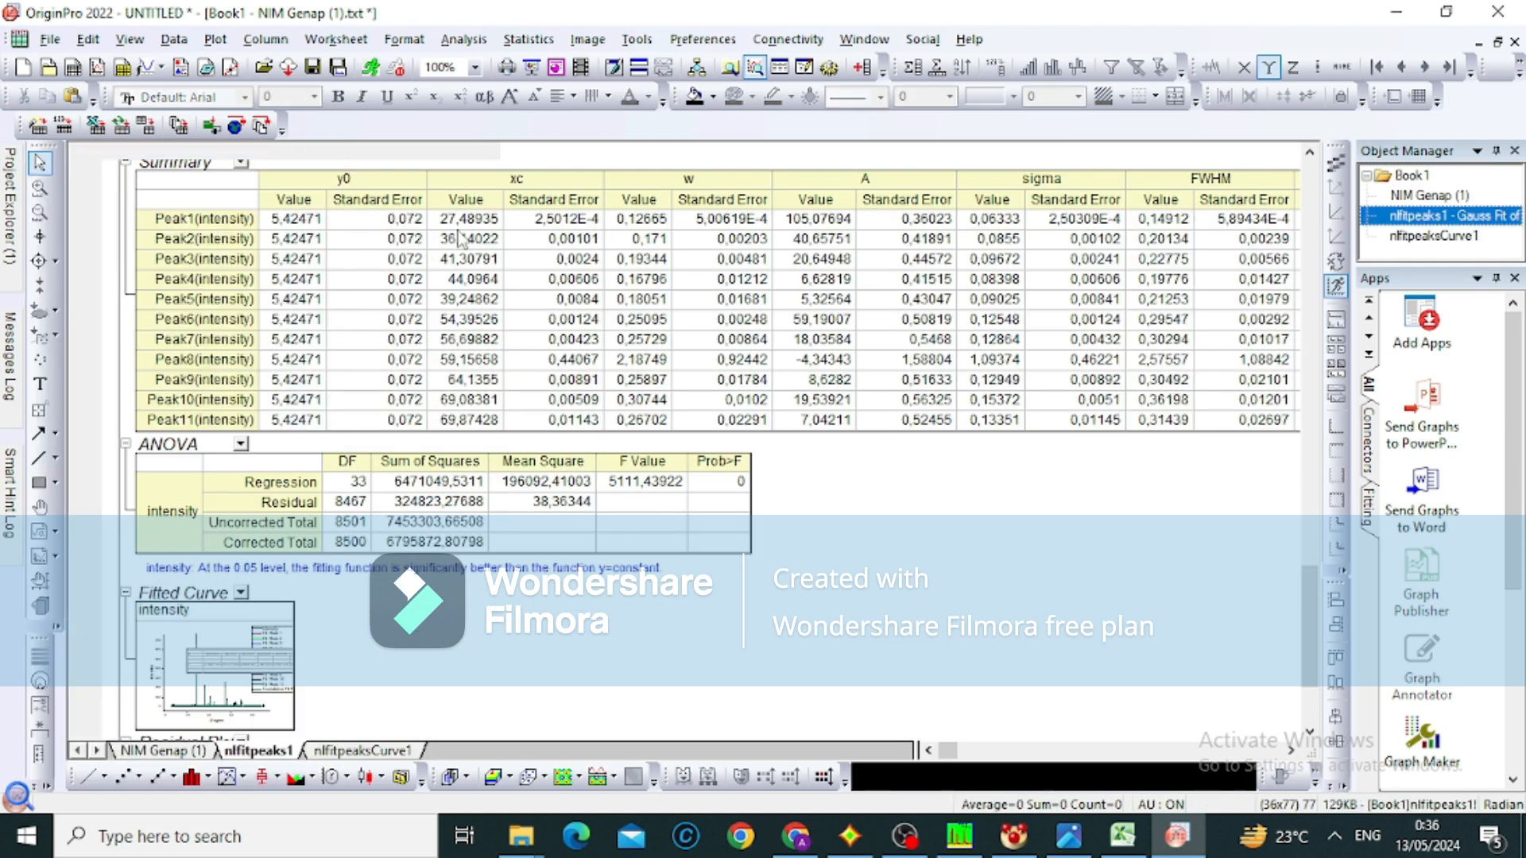
left_click(474, 300)
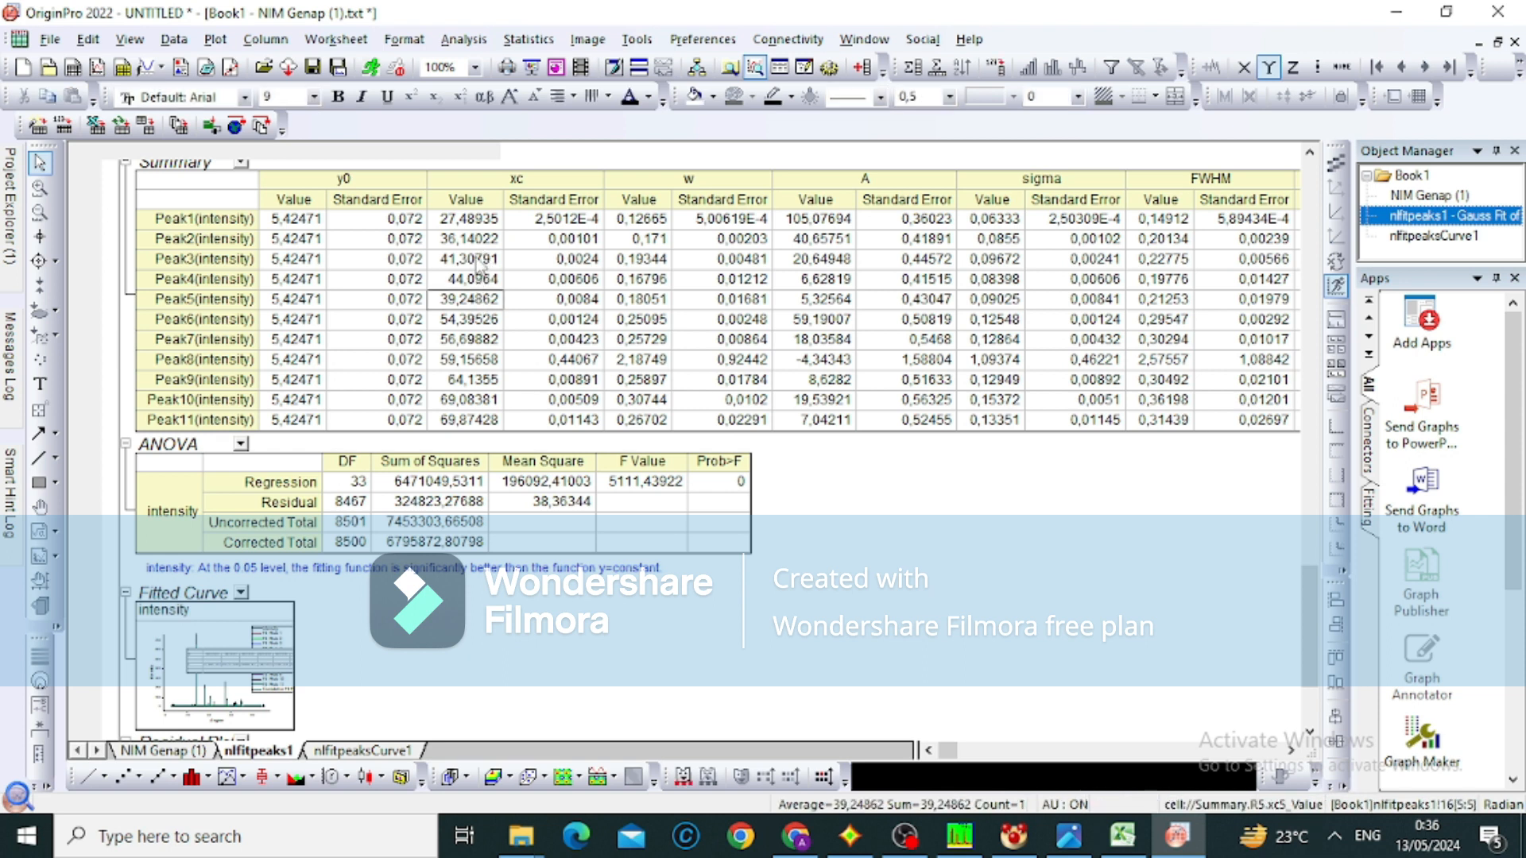
left_click(477, 259)
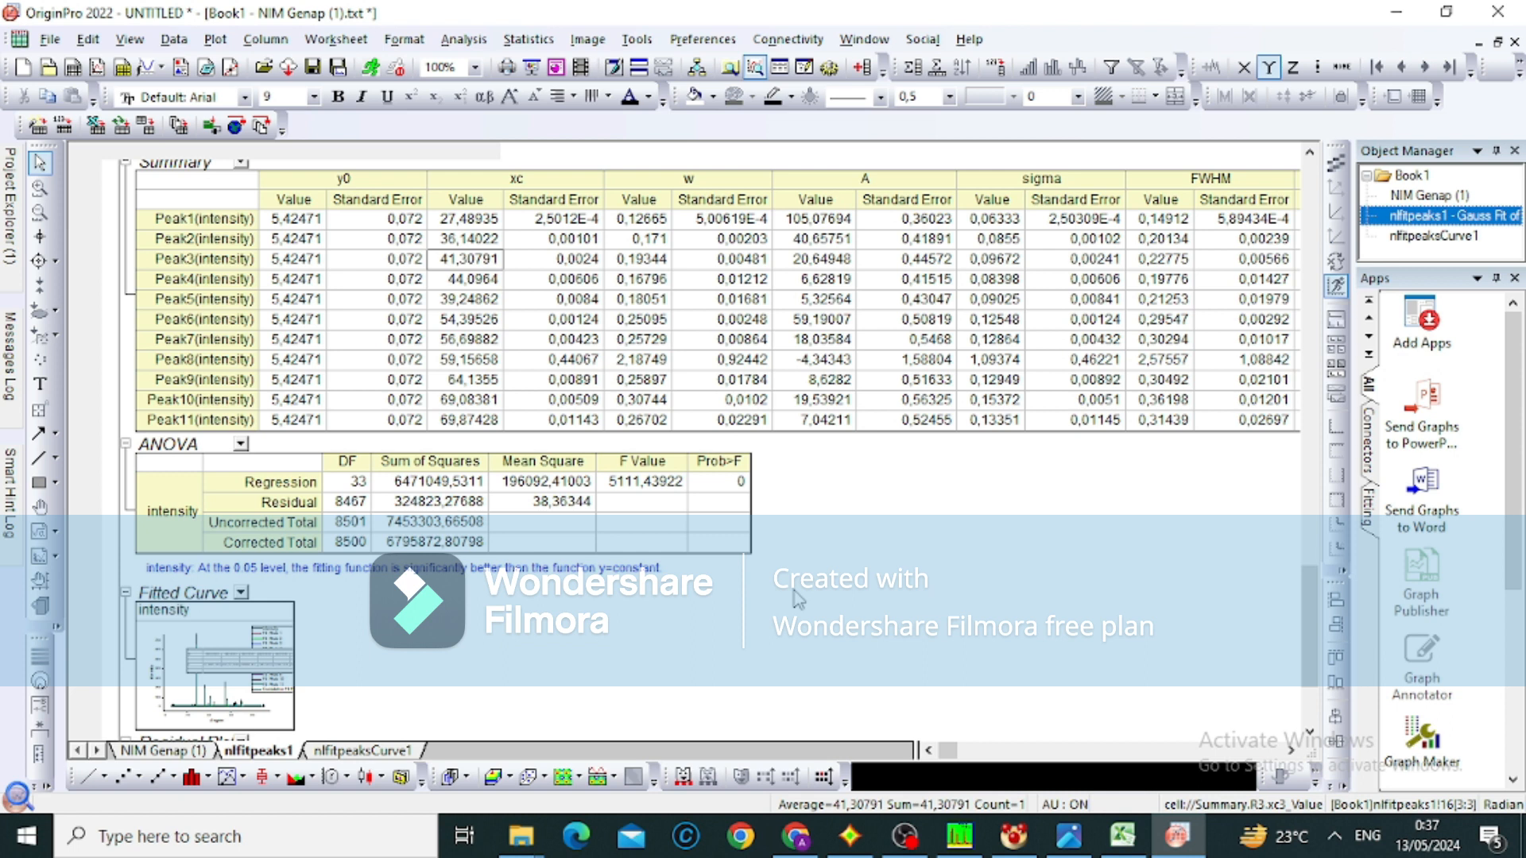
Switch back to the indexed pattern of senyawa apa ya.dat with the Excel workbook beside it
mouse_move(1080, 814)
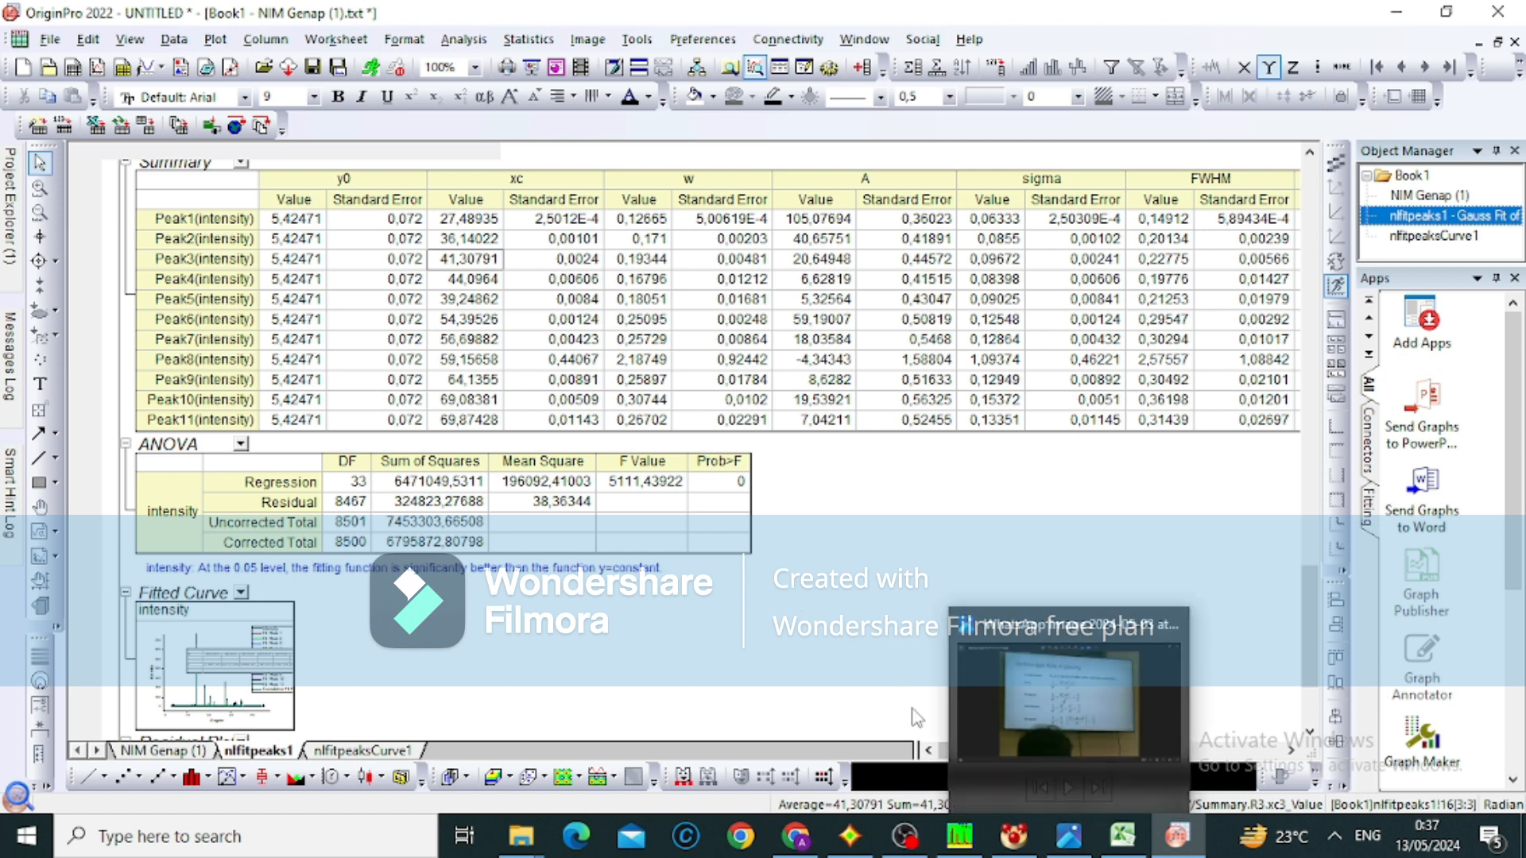
left_click(959, 834)
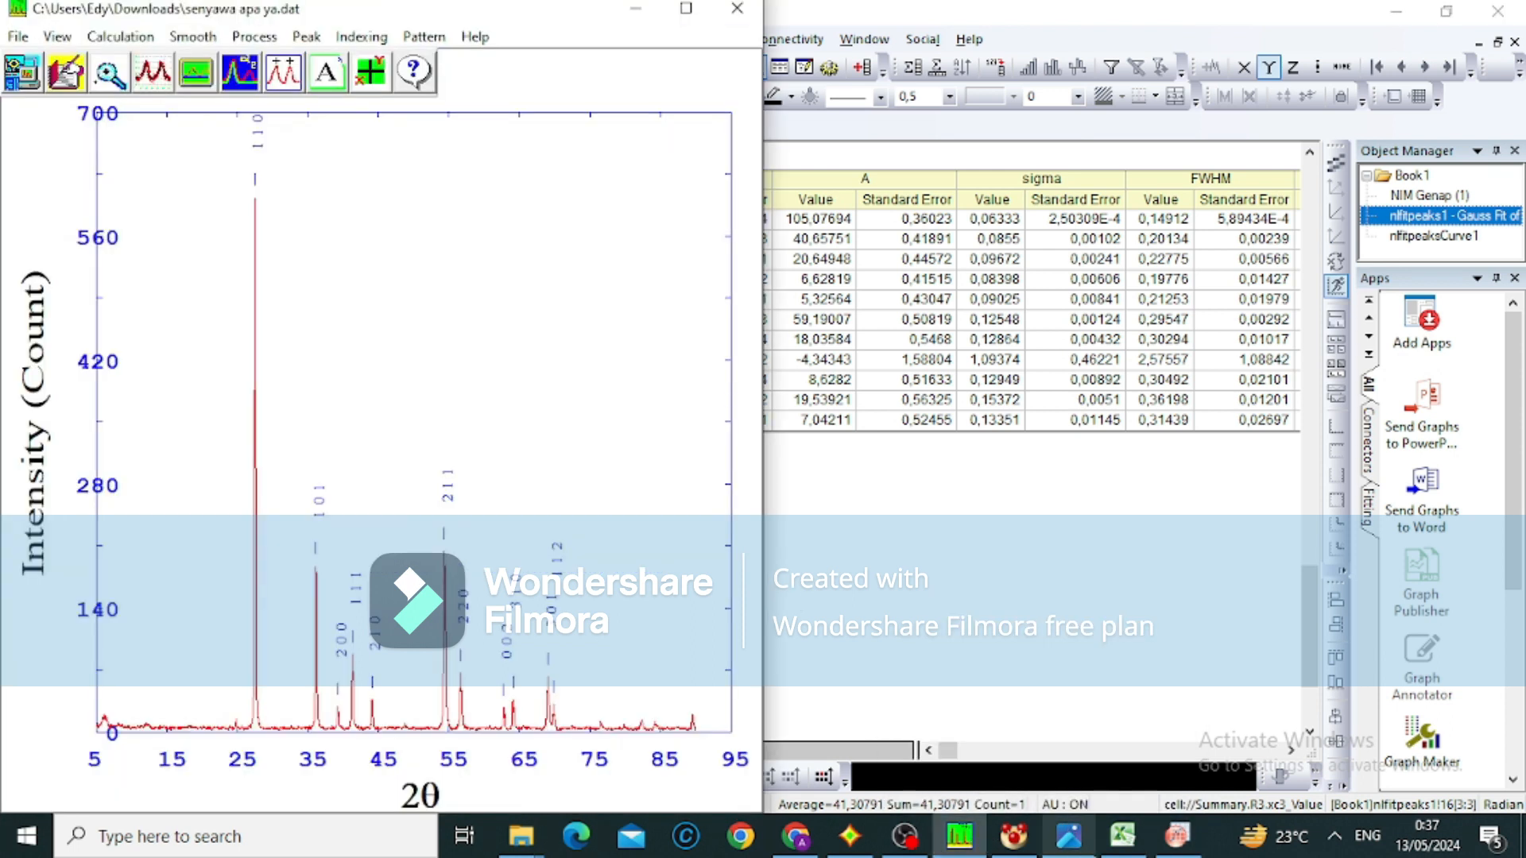
mouse_move(1109, 844)
left_click(1103, 756)
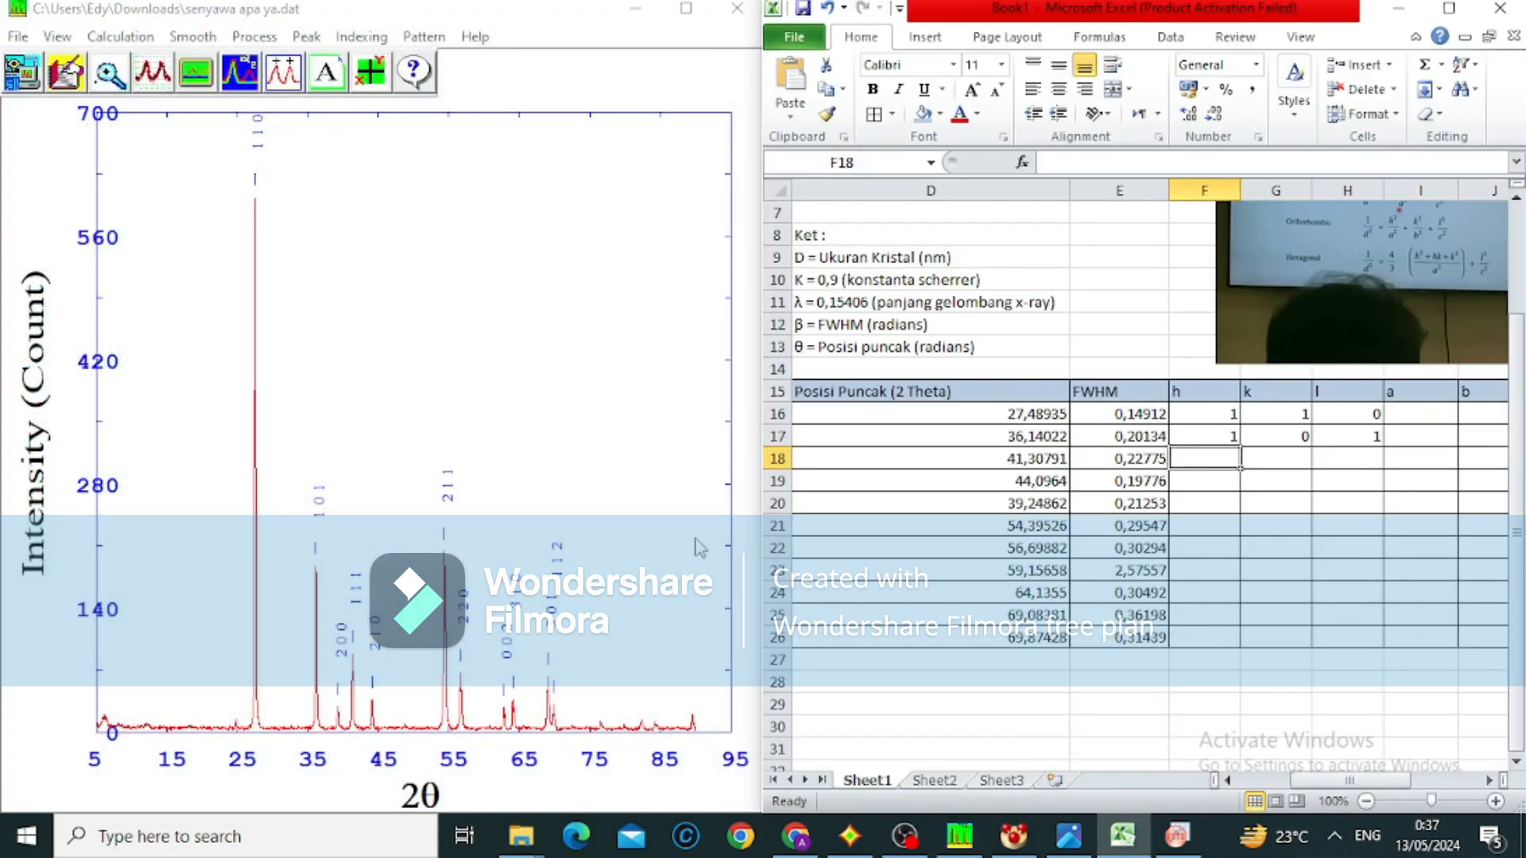
Enter the Miller indices h 2, k 0, l 0 for the 39,24862 peak in row 20
key("Down")
key("Down")
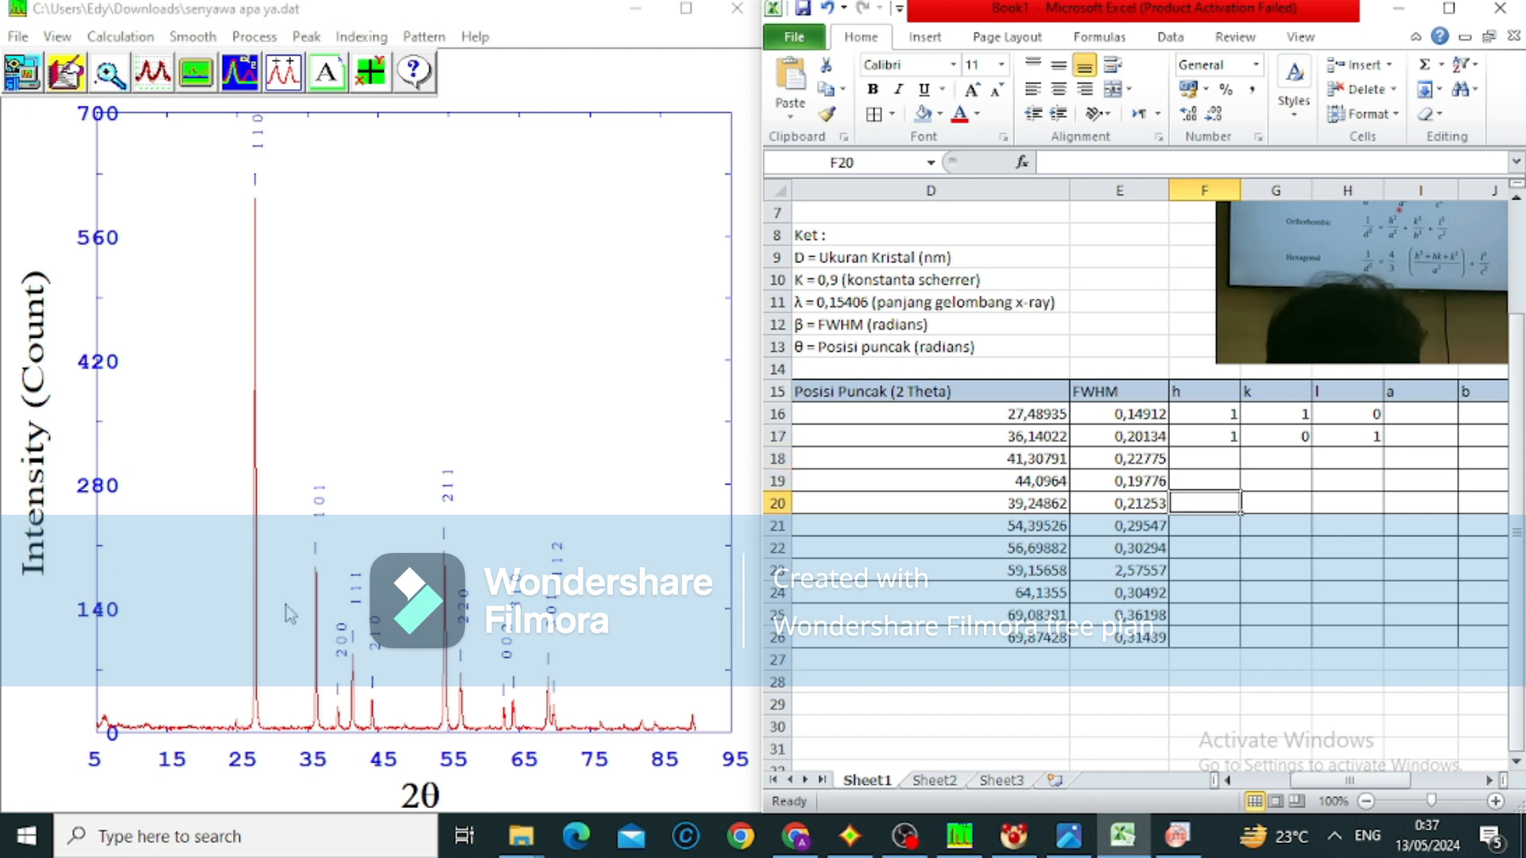
key("Up")
key("Up")
key("Down")
key("Down")
type("2")
key("Tab")
type("0")
key("Tab")
type("0")
key("Up")
Enter the Miller indices h 2, k 1, l 0 for the 44,0964 peak in row 19
key("Left")
key("Left")
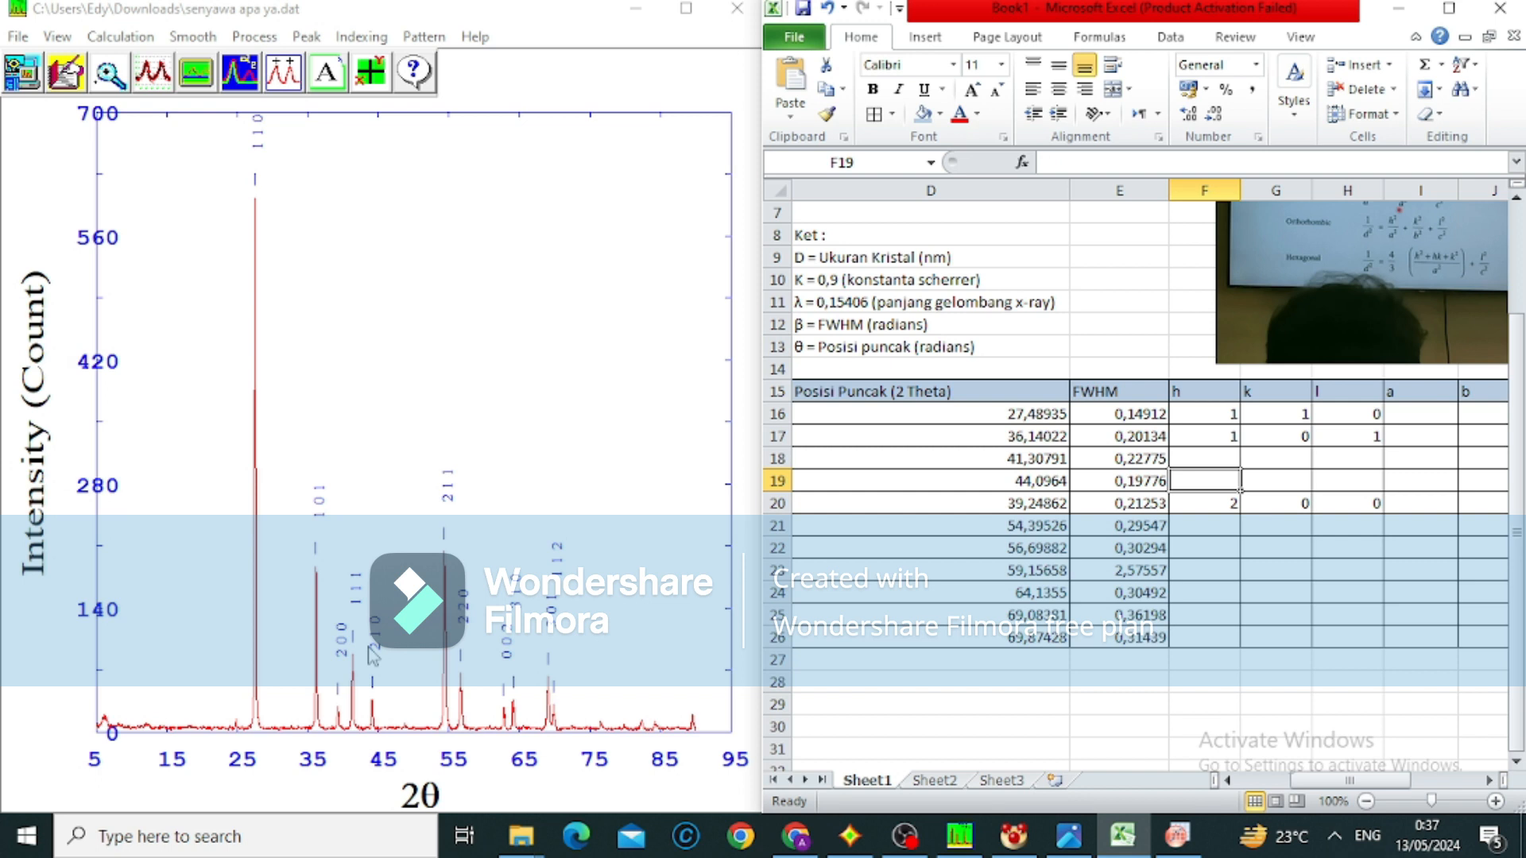
type("2")
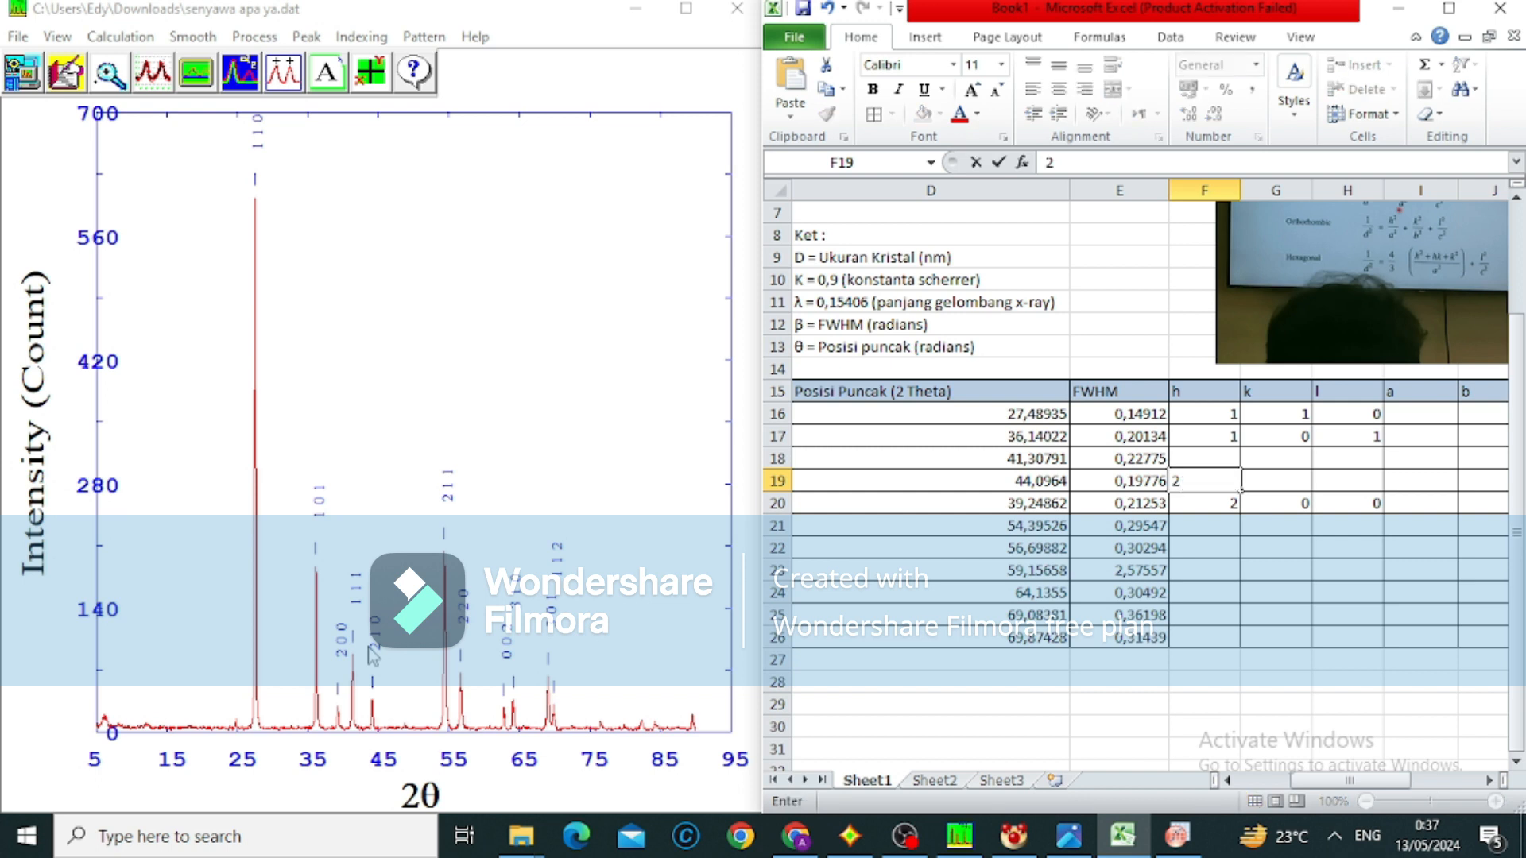
key("Right")
type("1")
key("Right")
type("0")
key("Up")
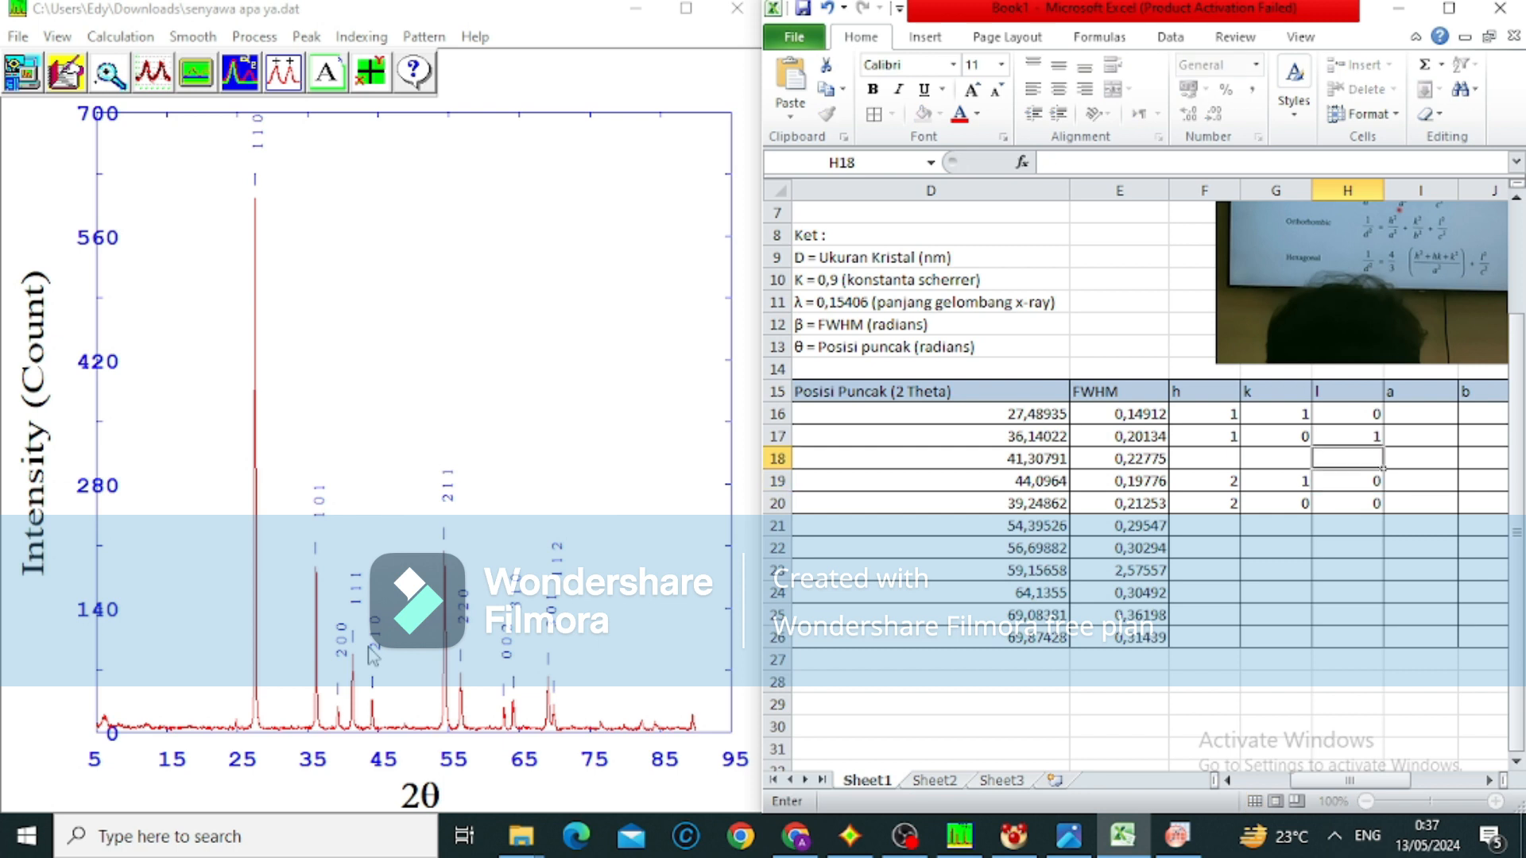
Enter the Miller indices h 1, k 1, l 1 for the 41,30791 peak in row 18
key("Left")
key("Left")
type("1")
key("Right")
type("1")
key("Right")
type("1")
key("Down")
key("Down")
key("Down")
Enter the Miller indices h 2, k 1, l 1 for the 54,39526 peak in row 21
key("Left")
key("Left")
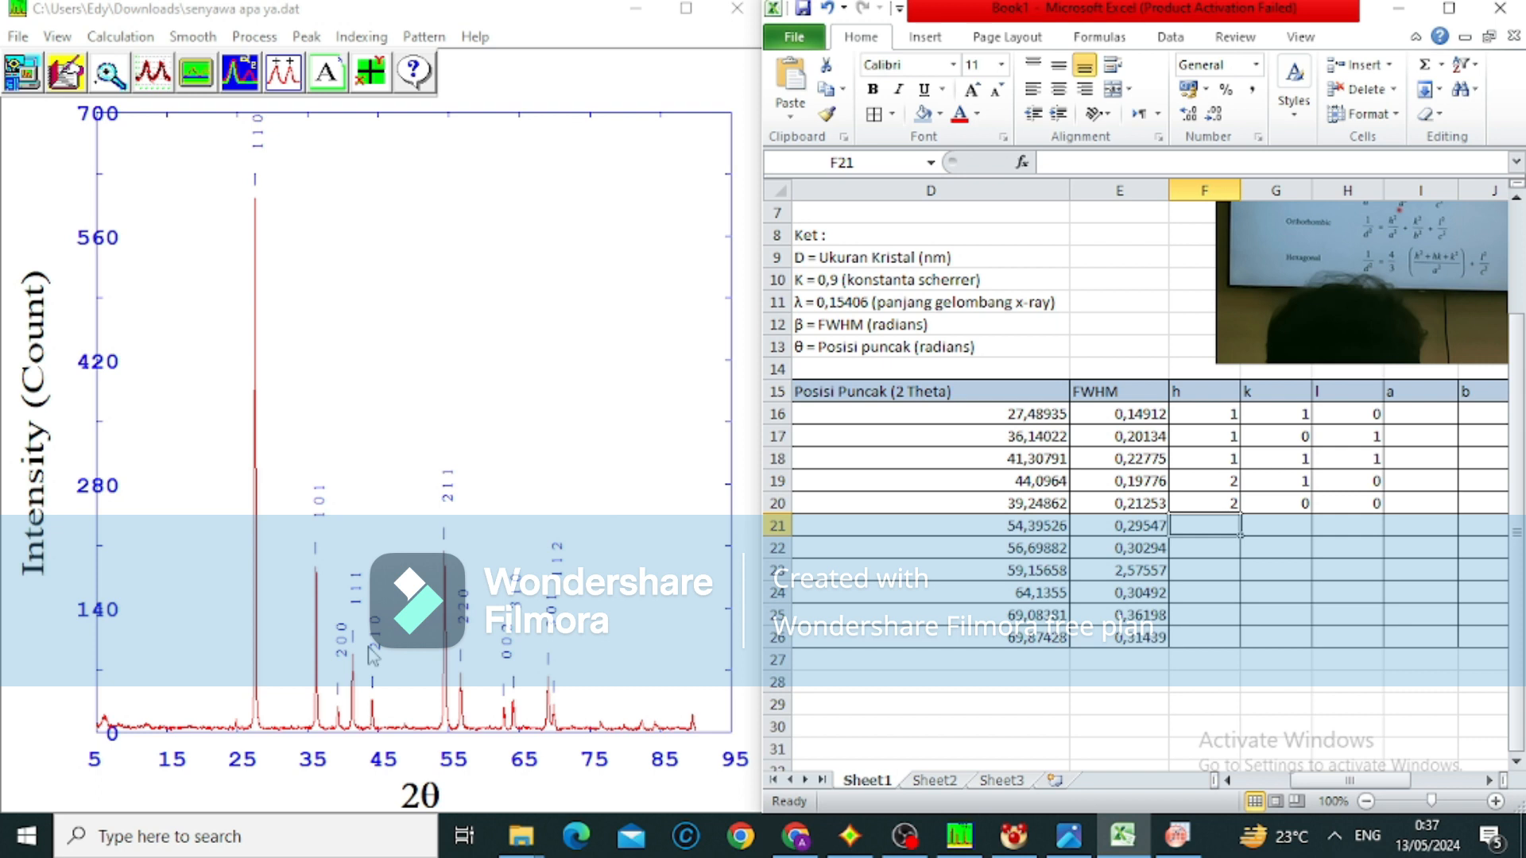
type("2")
key("Right")
type("1")
key("Right")
type("1")
key("Return")
Enter the Miller indices h 2, k 2, l 0 for the 56,69882 peak in row 22
key("Left")
key("Left")
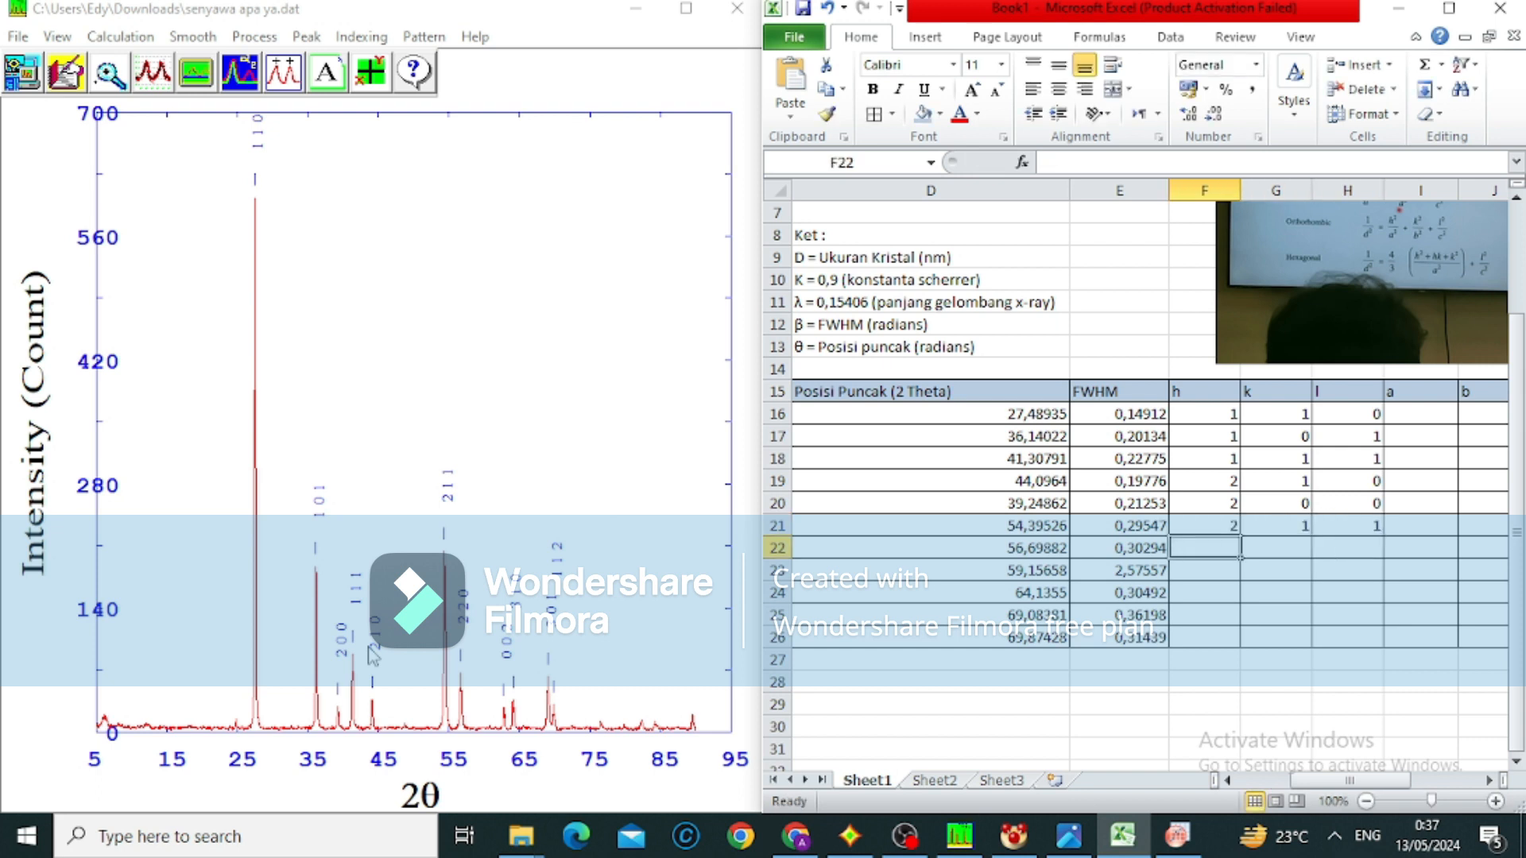
type("2")
key("Right")
type("2")
key("Right")
type("0")
key("Return")
Enter the Miller indices h 0, k 0, l 2 for the 59,15658 peak in row 23
key("Left")
key("Left")
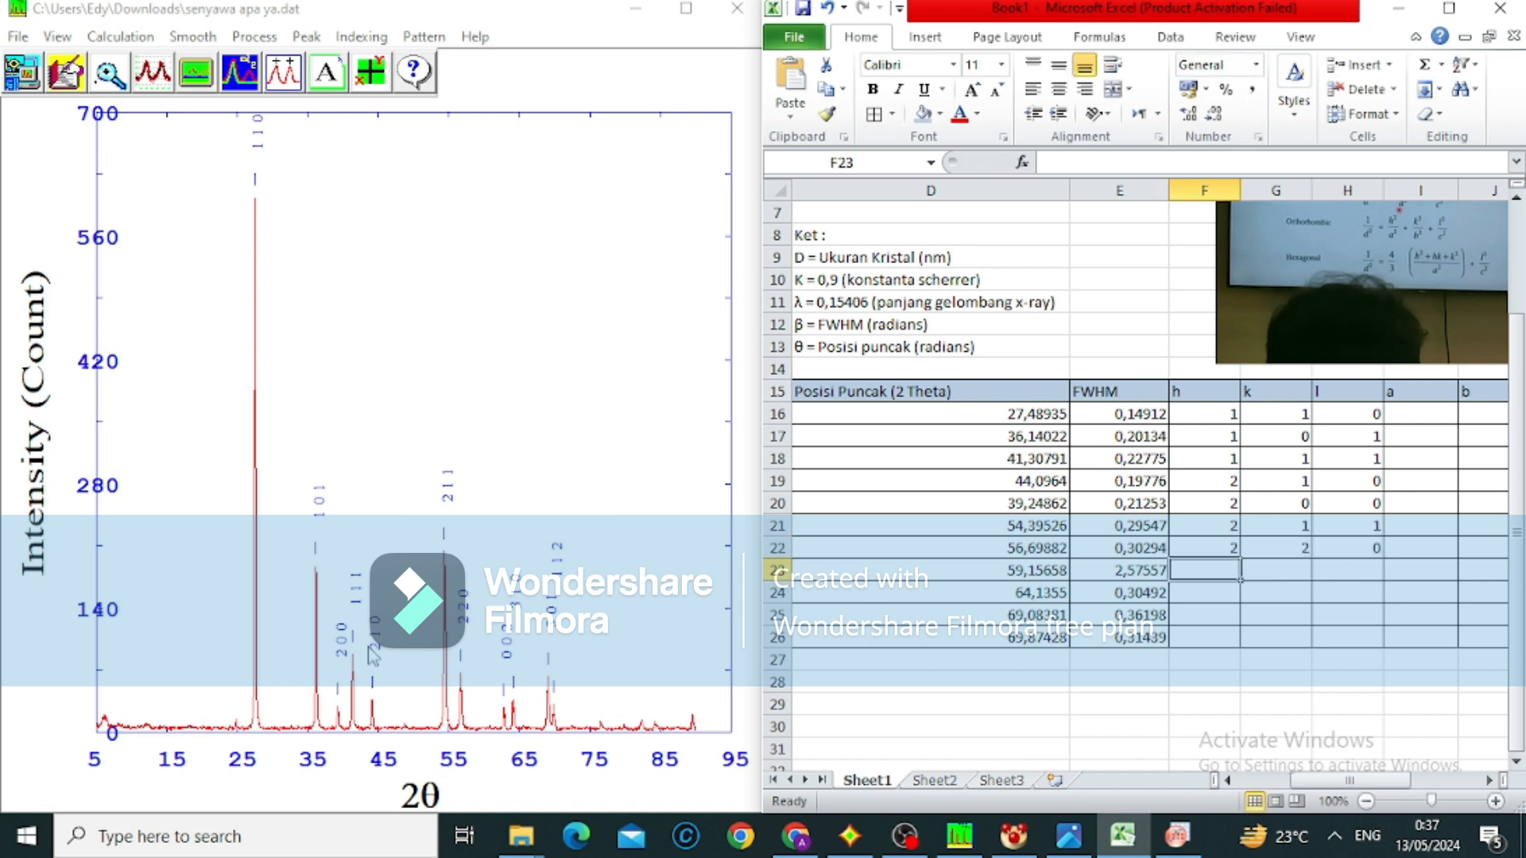
type("0")
key("Right")
type("0")
key("Right")
type("2")
key("Return")
Enter the Miller indices h 3, k 1, l 0 for the 64,1355 peak in row 24
key("Left")
key("Left")
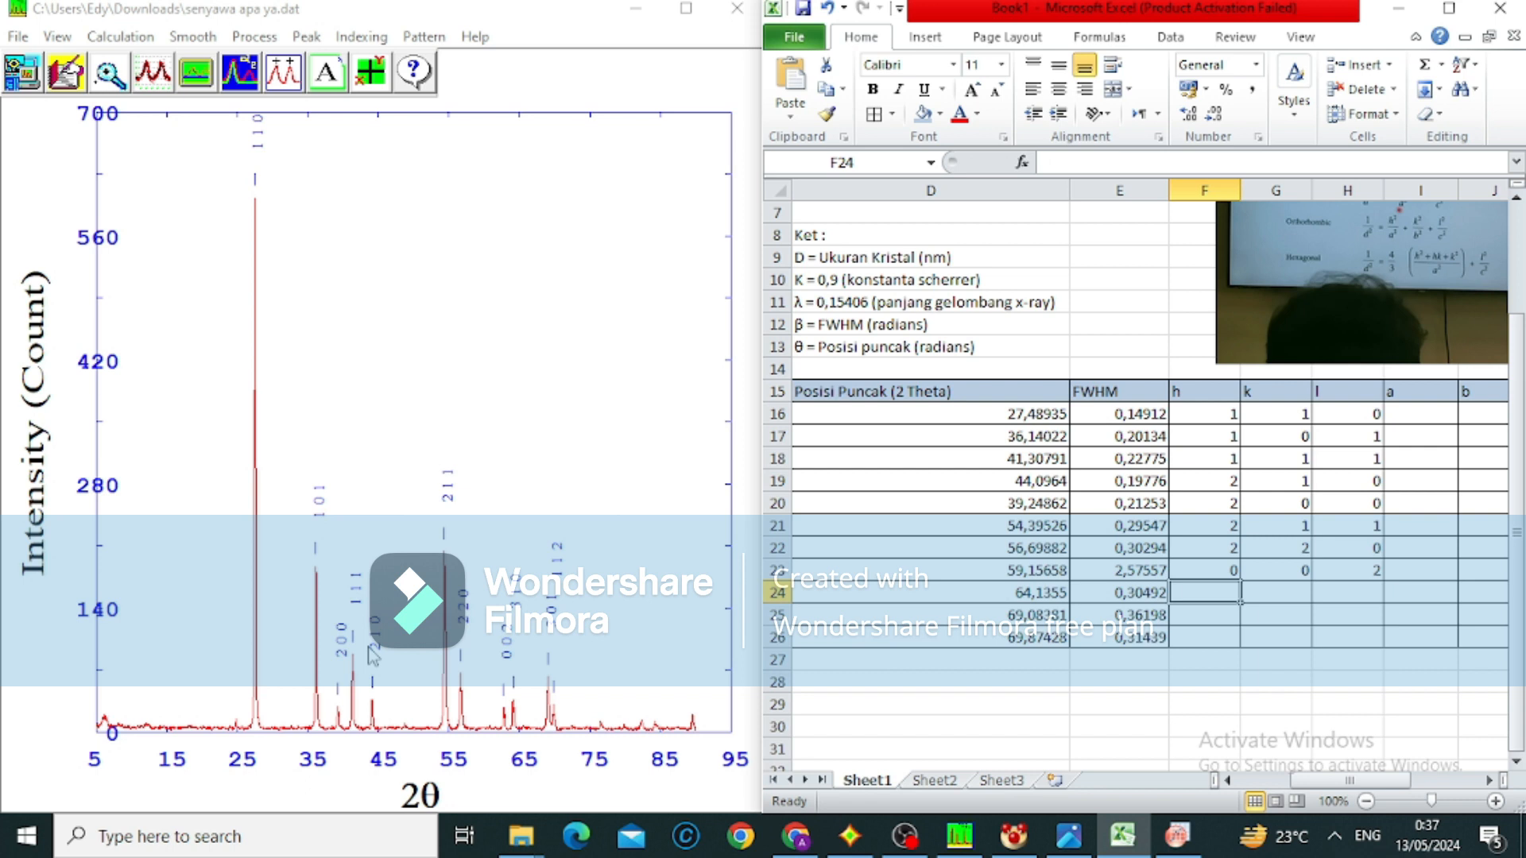
type("31")
key("BackSpace")
key("Right")
type("1")
key("Right")
type("0")
key("Return")
Enter the Miller indices h 3, k 0, l 1 for the 69,08381 peak in row 25
key("Left")
key("Left")
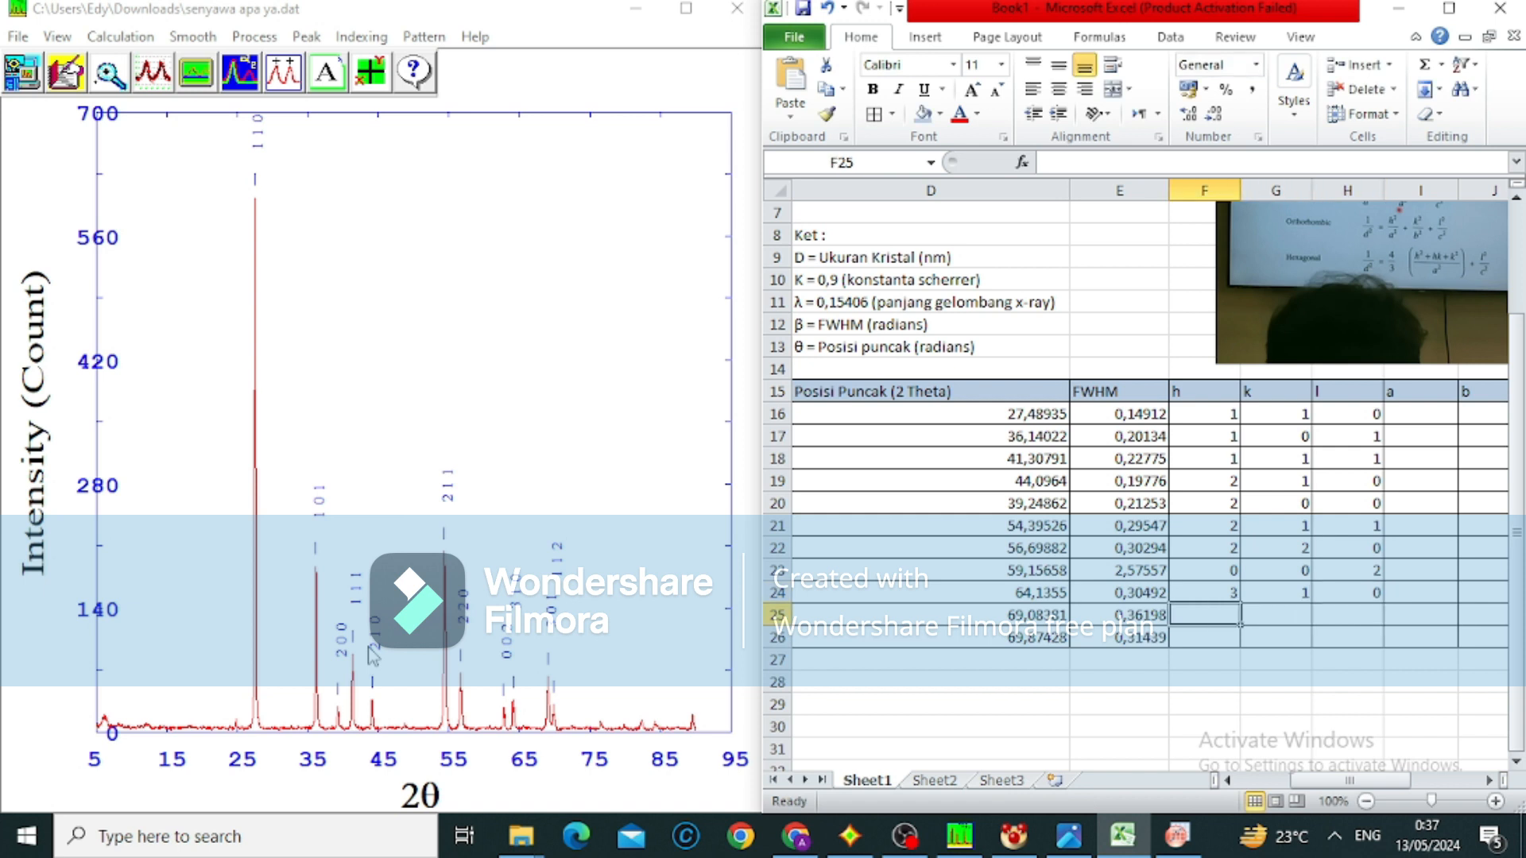
type("3")
key("Right")
type("0")
key("Right")
type("1")
key("Return")
Enter the Miller indices h 1, k 1, l 2 for the 69,87428 peak in row 26
key("Left")
key("Left")
type("1")
key("Right")
type("1")
key("Right")
type("2")
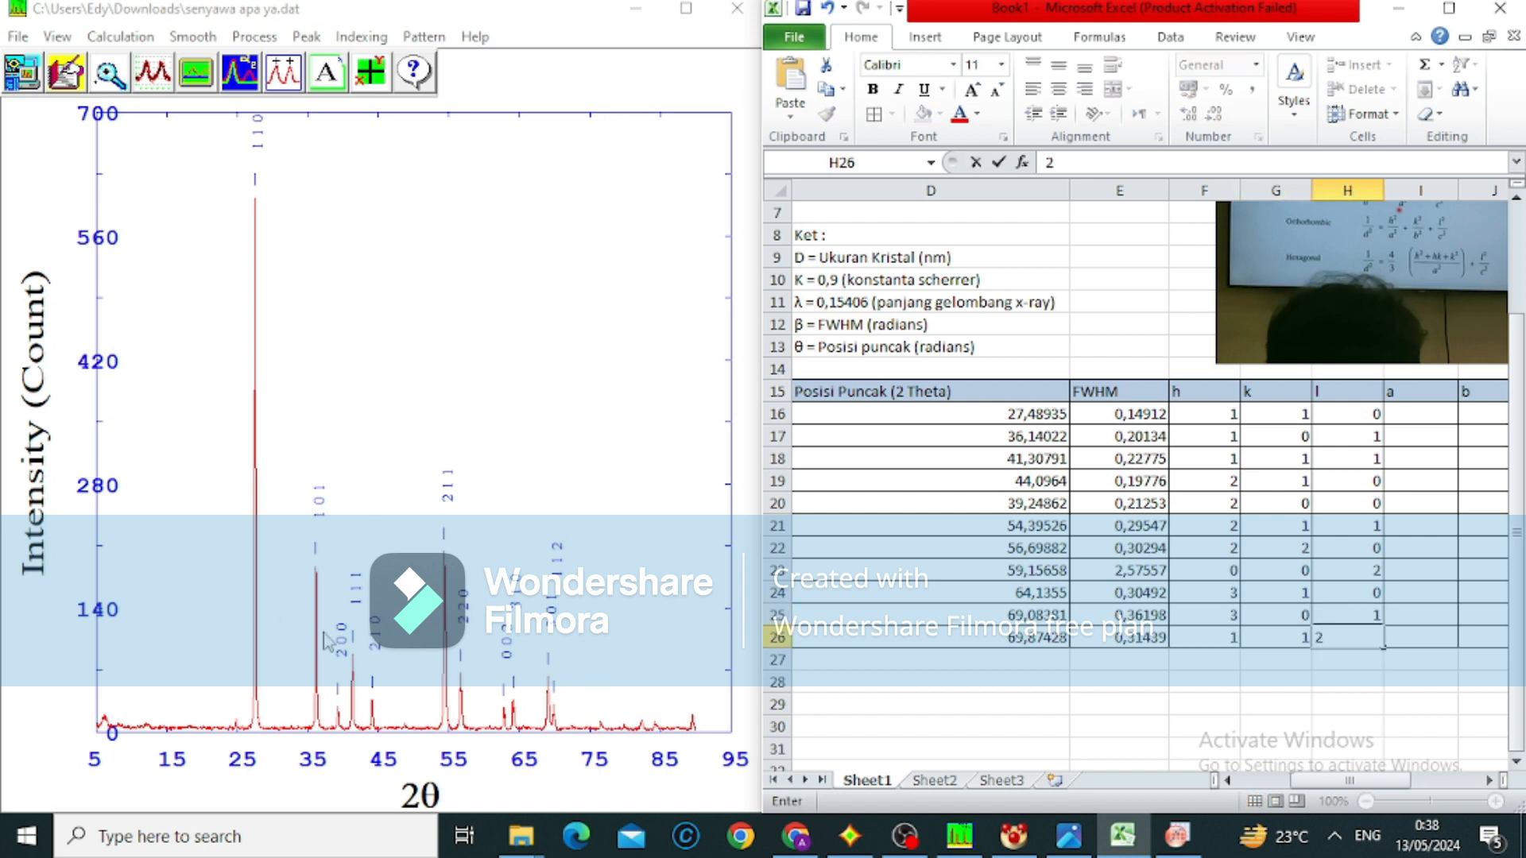
scroll(1097, 688, "right", 2)
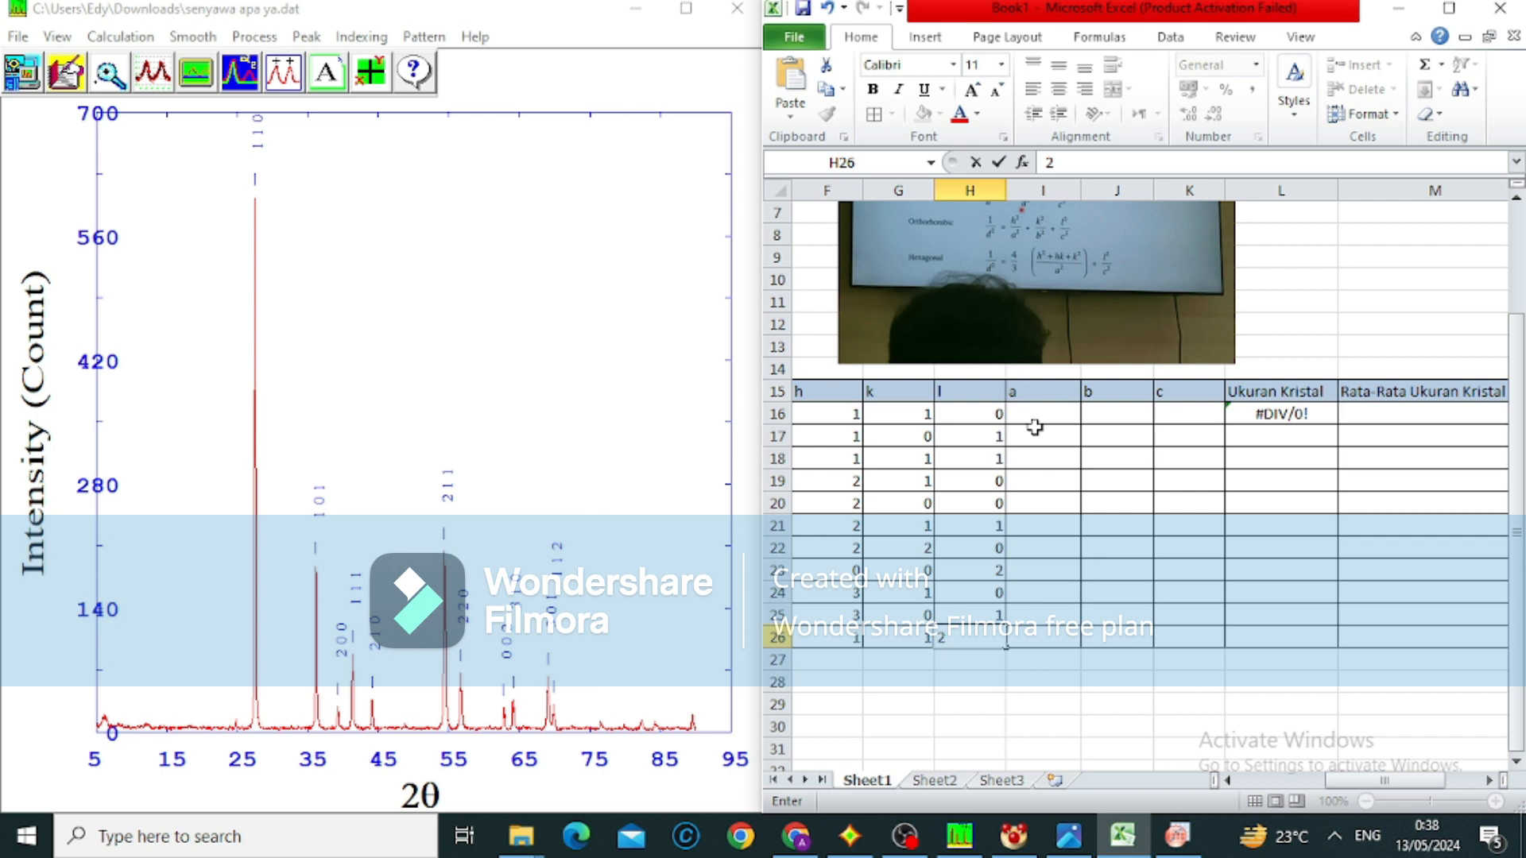
left_click(1043, 414)
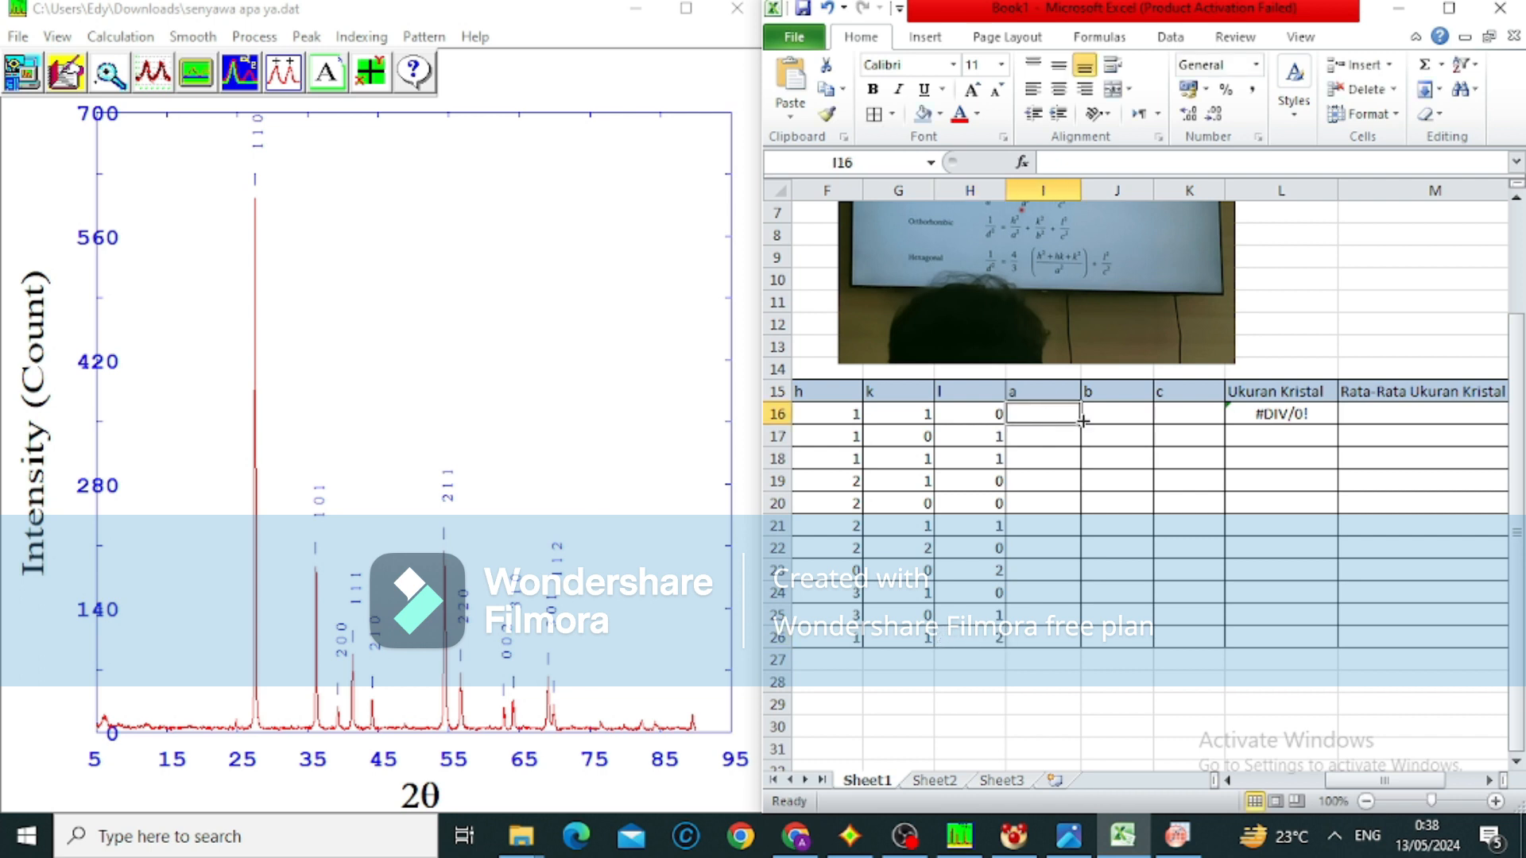
Correct the Ukuran Kristal formula in L16 to =(0,9*0,15406)/(RADIANS(E16)*COS(RADIANS(D16)/2)), removing the stray cell references
left_click(1279, 433)
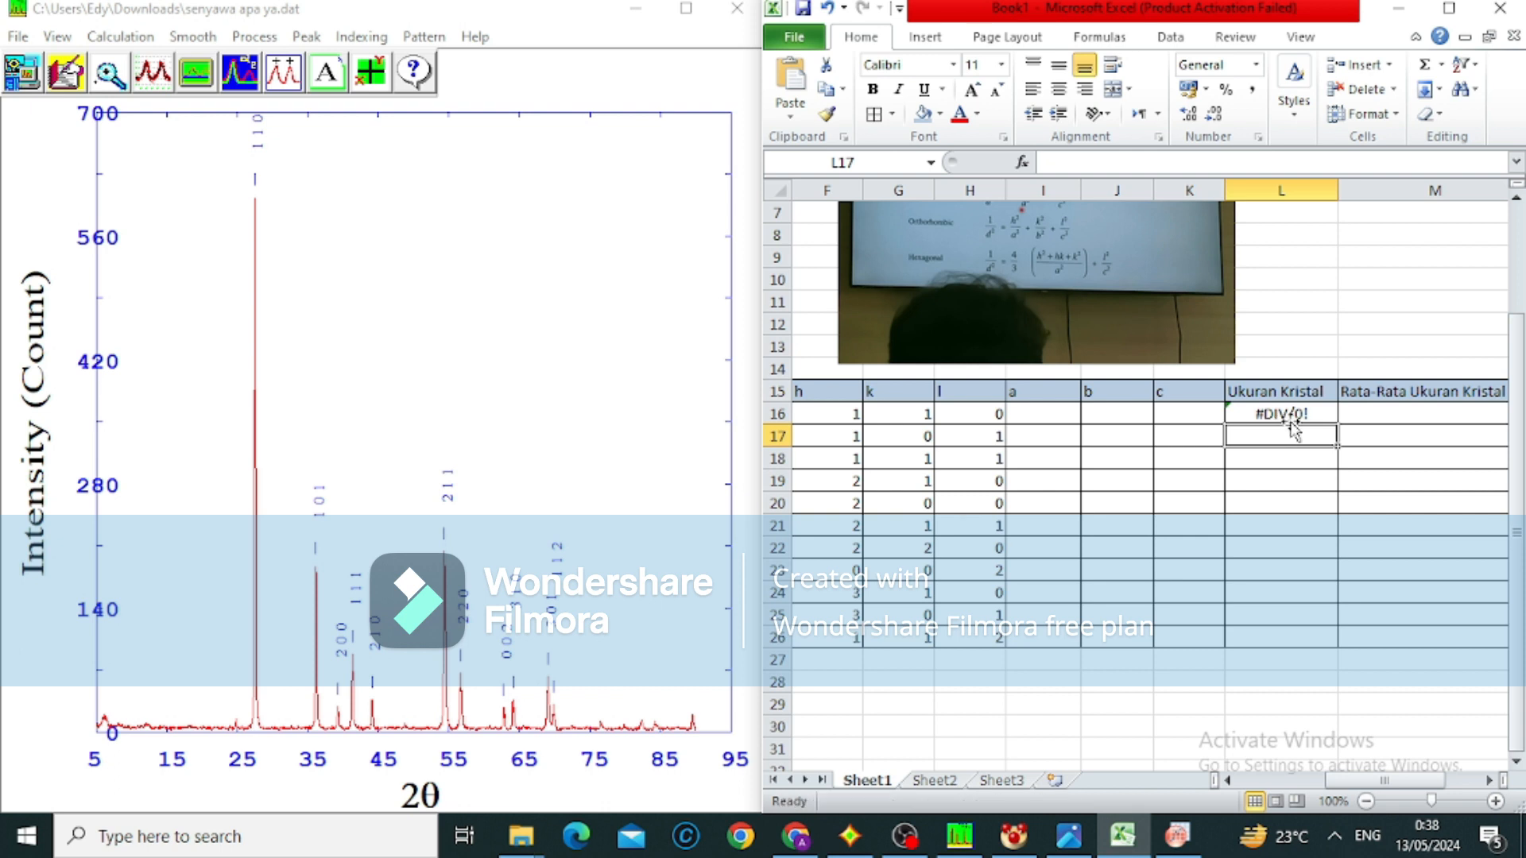
left_click(1289, 415)
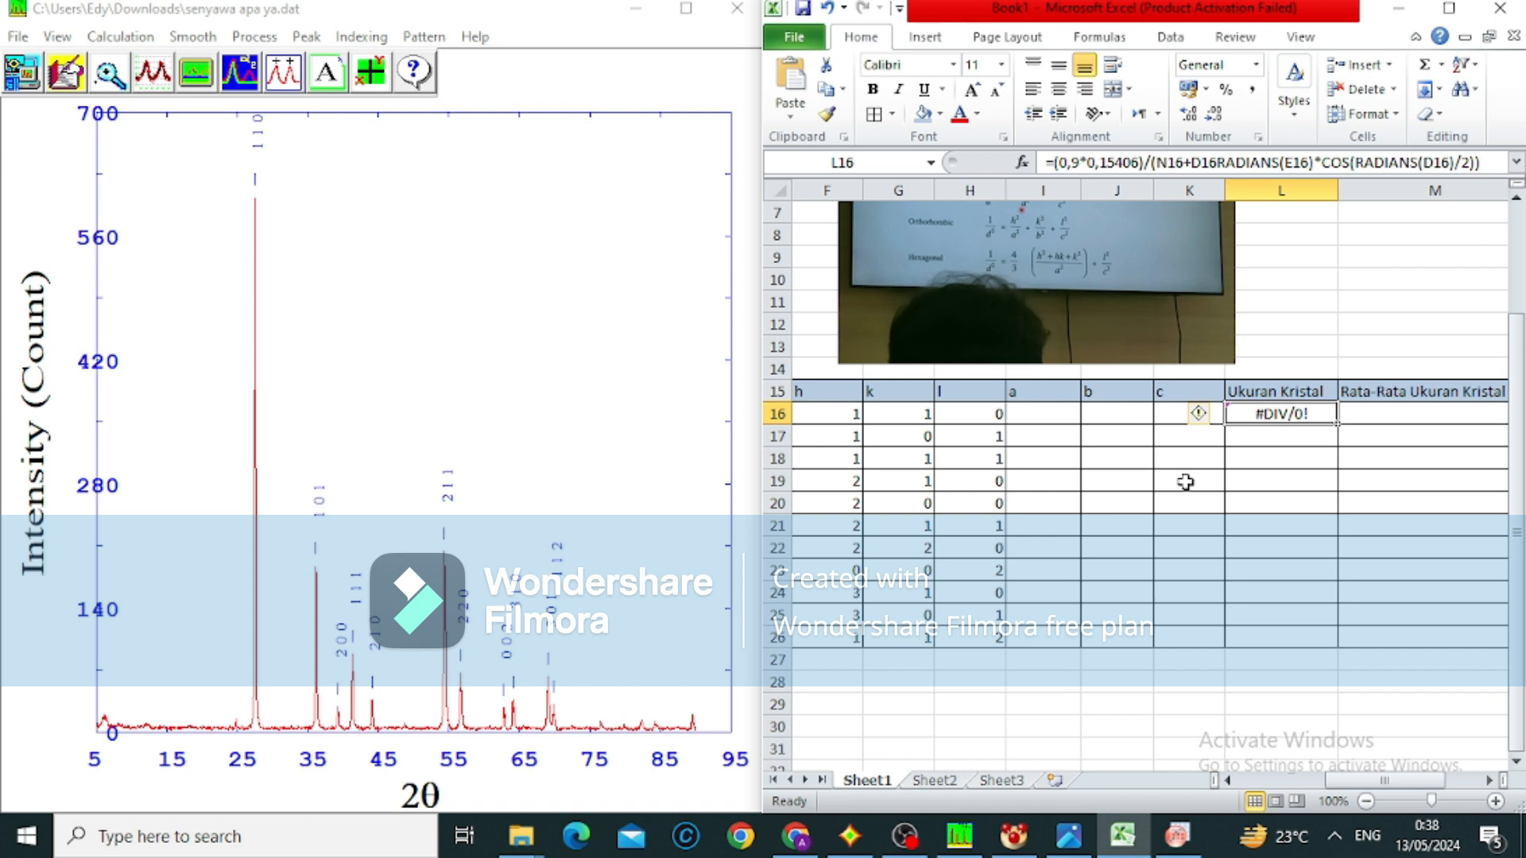
scroll(1185, 482, "left", 1)
scroll(1185, 482, "right", 1)
scroll(1185, 481, "left", 2)
scroll(1185, 482, "right", 2)
left_click(1257, 167)
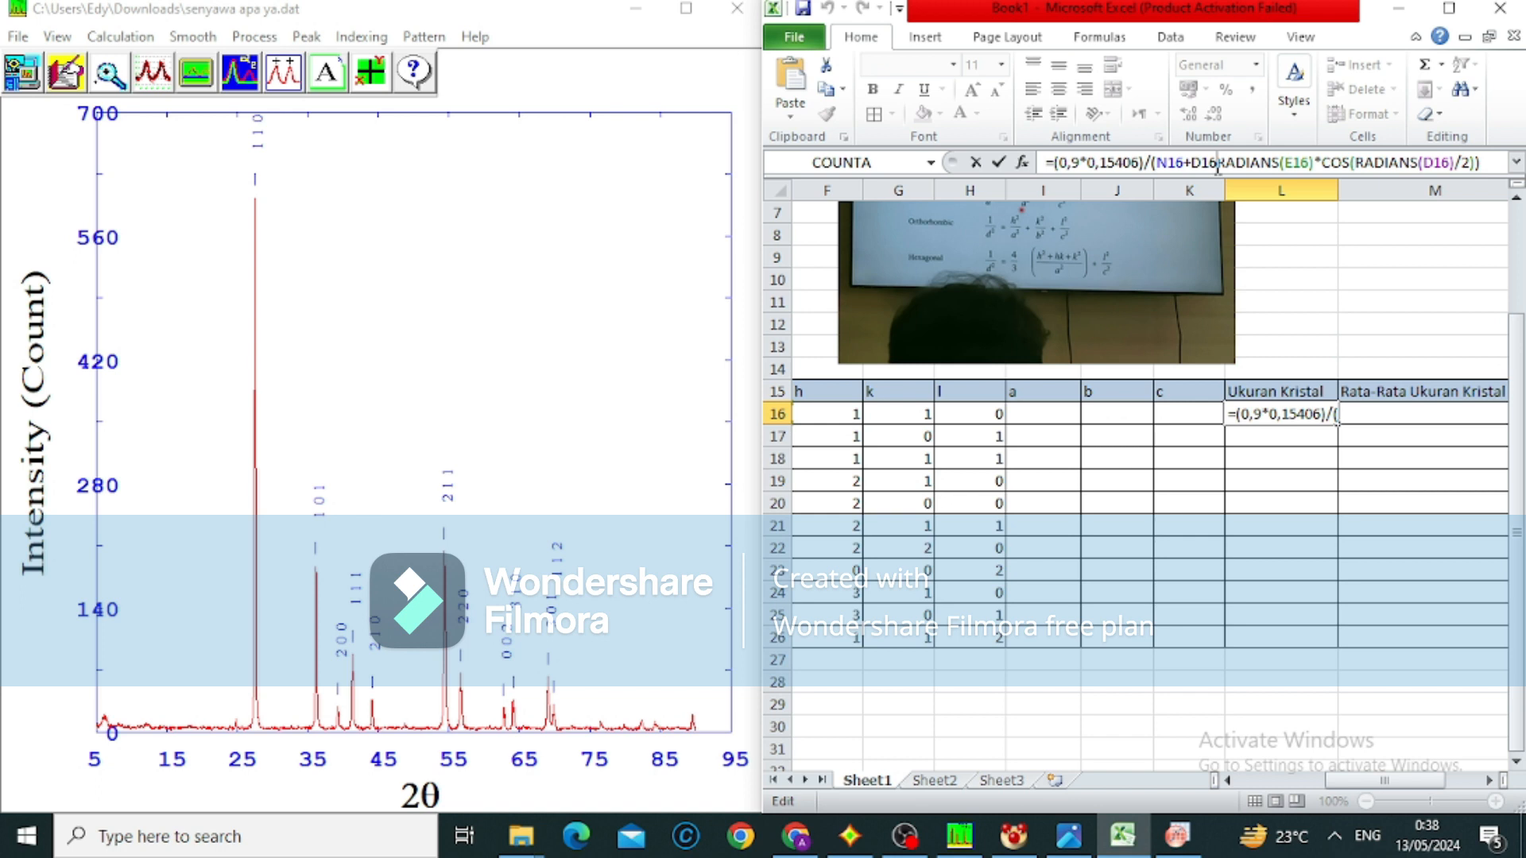
key("BackSpace")
key("BackSpace")
key("BackSpace")
key("BackSpace")
key("BackSpace")
key("BackSpace")
key("BackSpace")
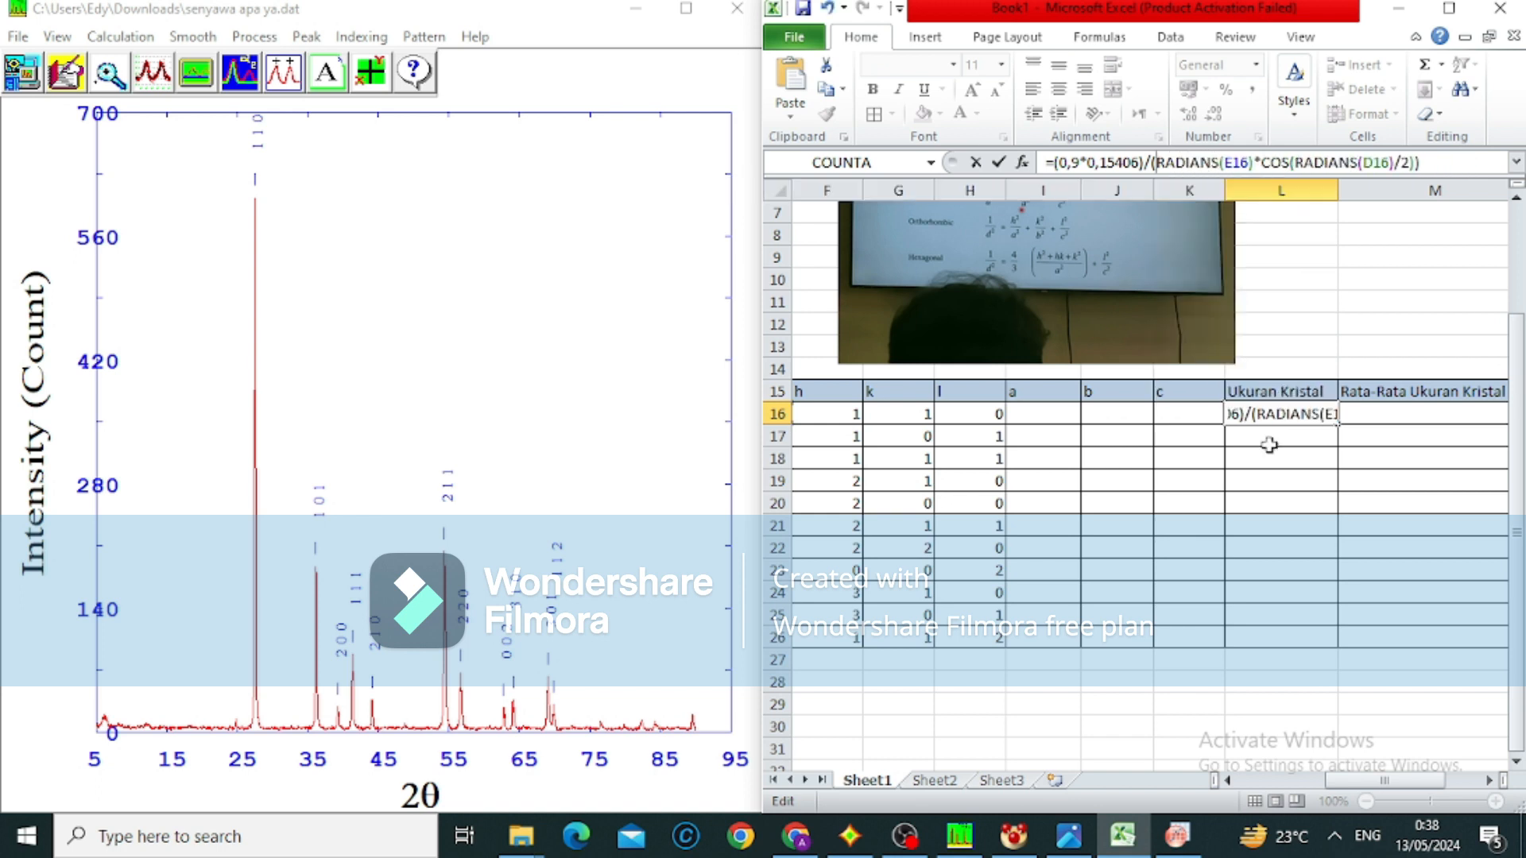
left_click(1267, 547)
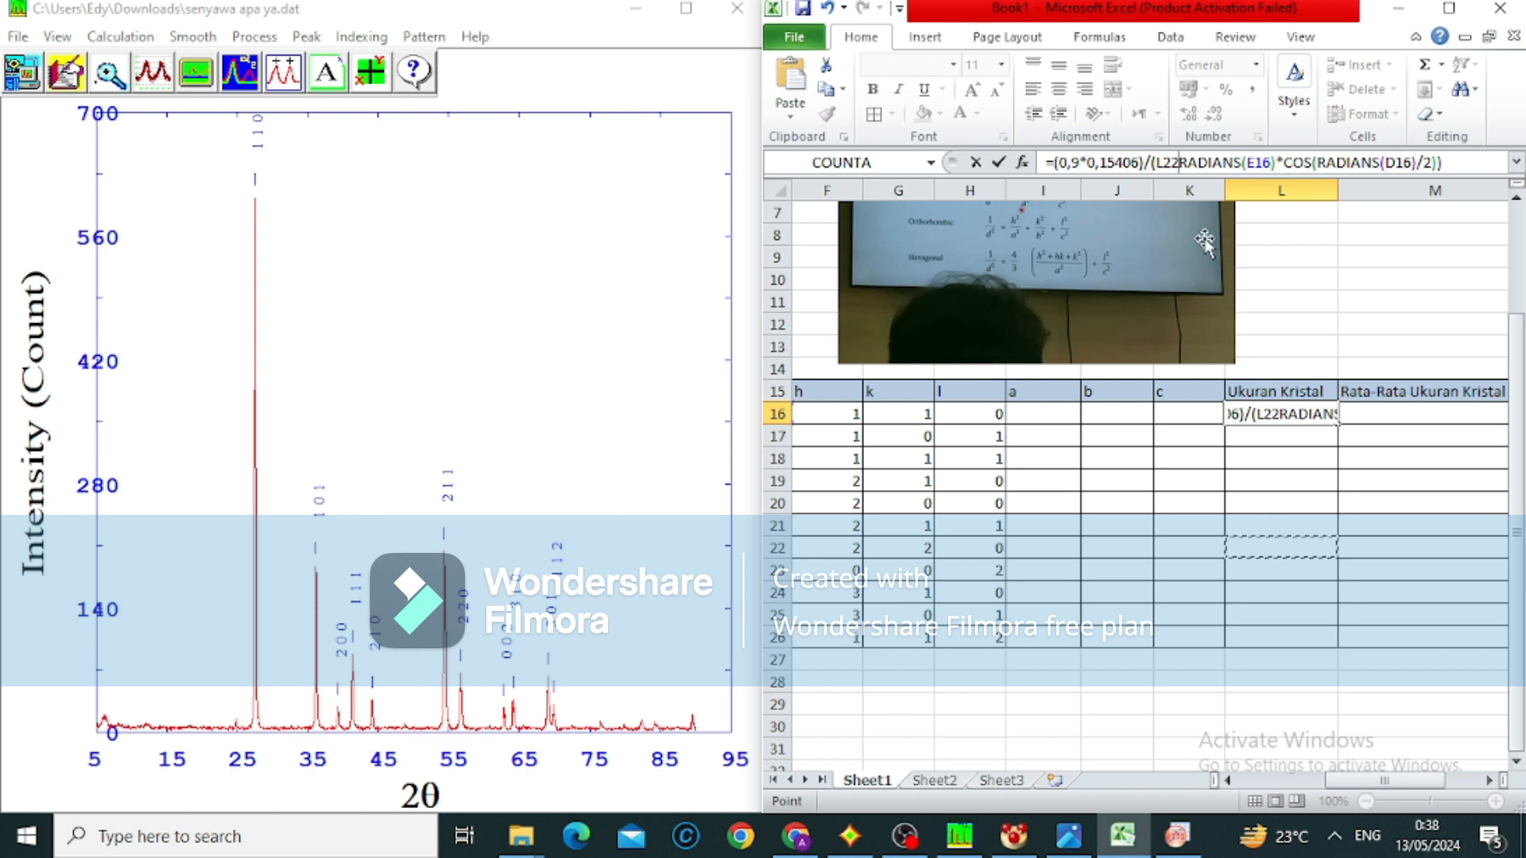
key("BackSpace")
key("BackSpace")
key("BackSpace")
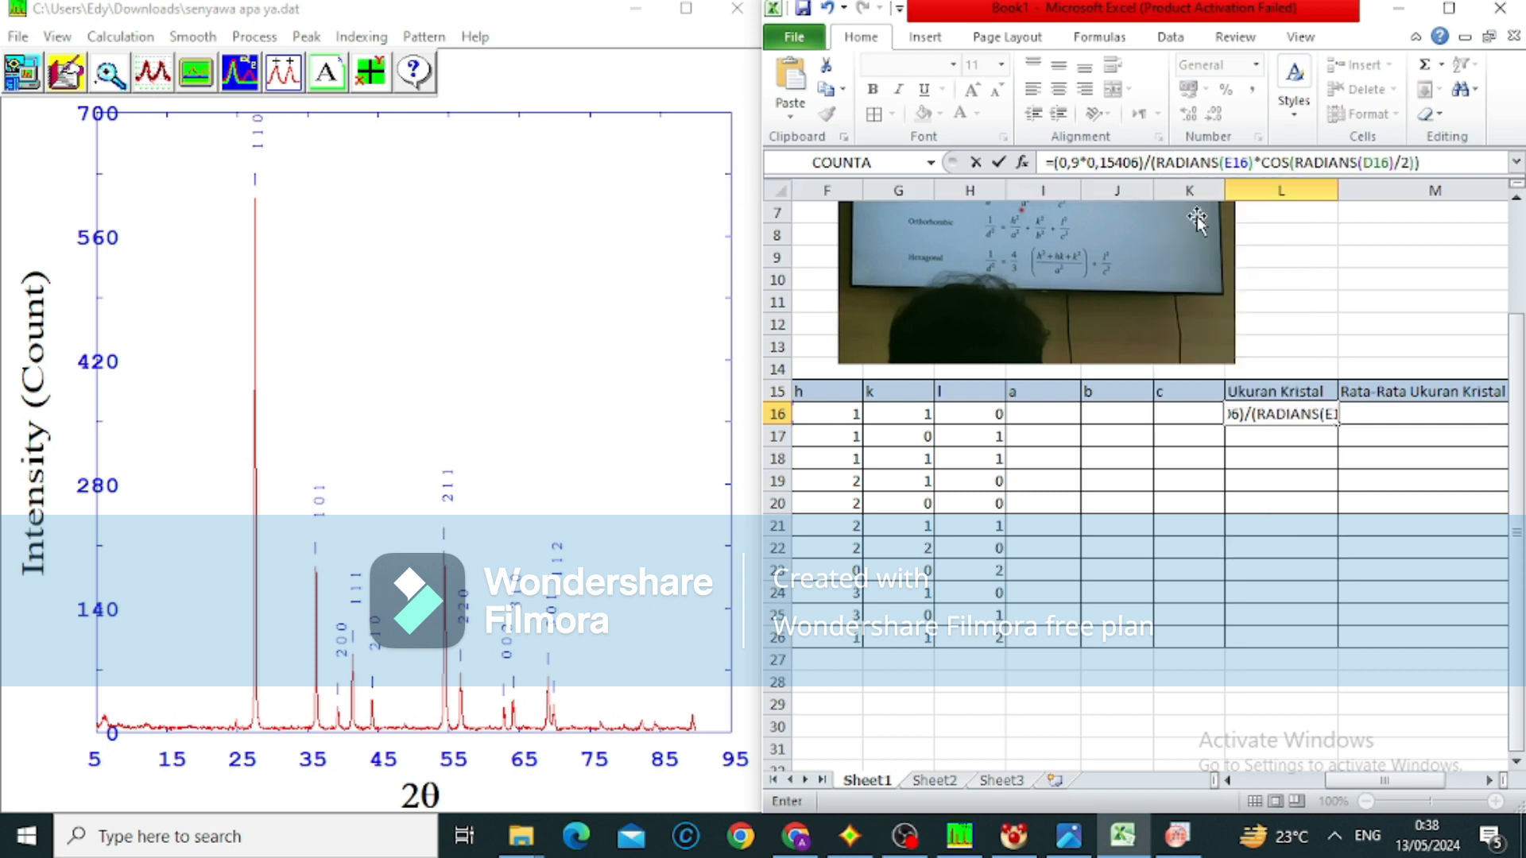
key("Return")
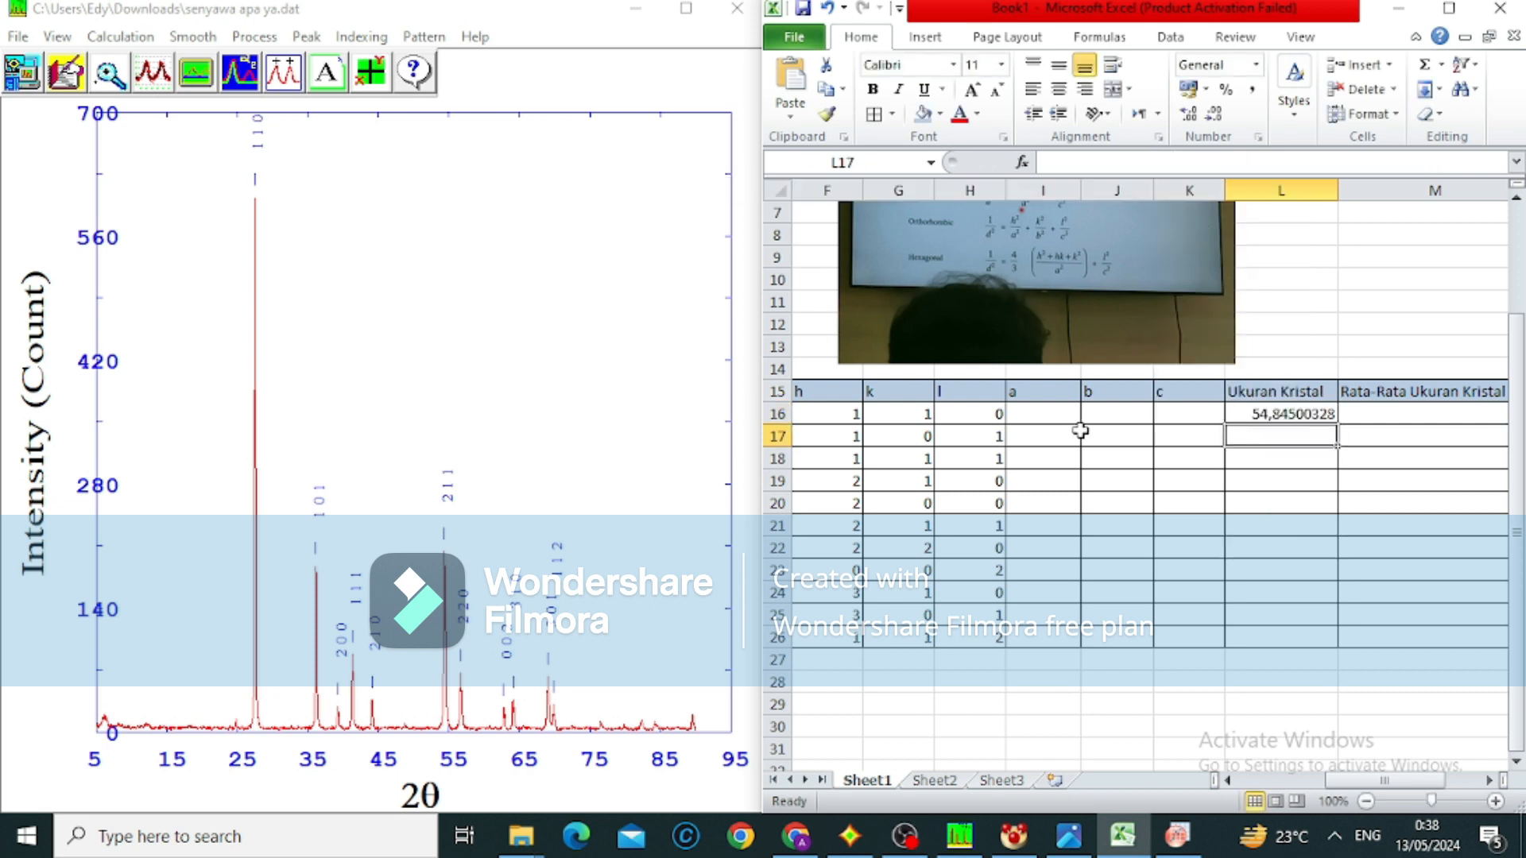
Switch to Match! to view the data sheet of the Rutile phase, entry 96-900-9084
left_click(1044, 430)
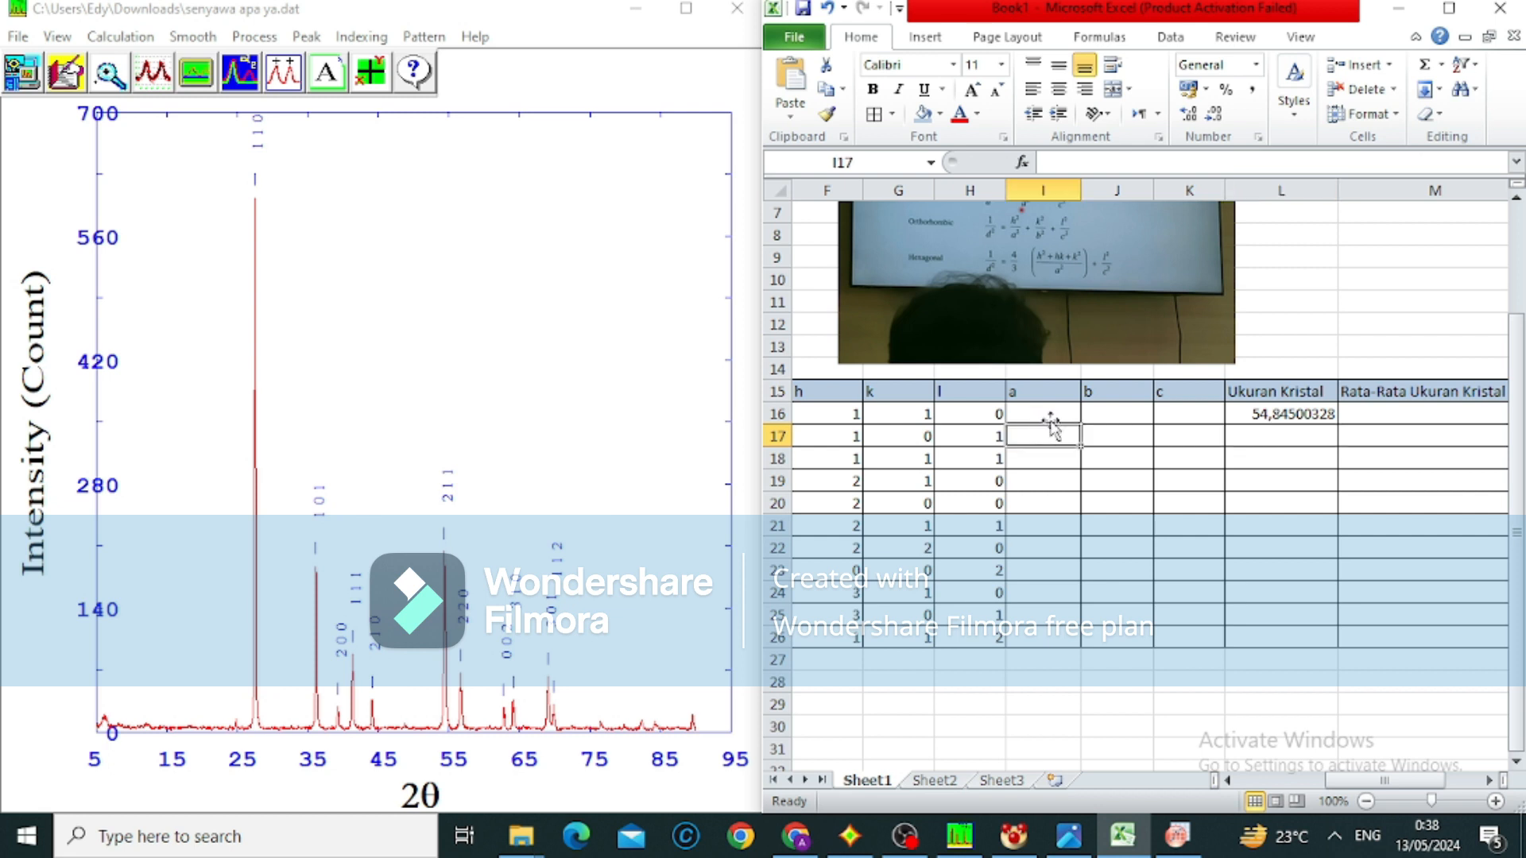
mouse_move(1175, 854)
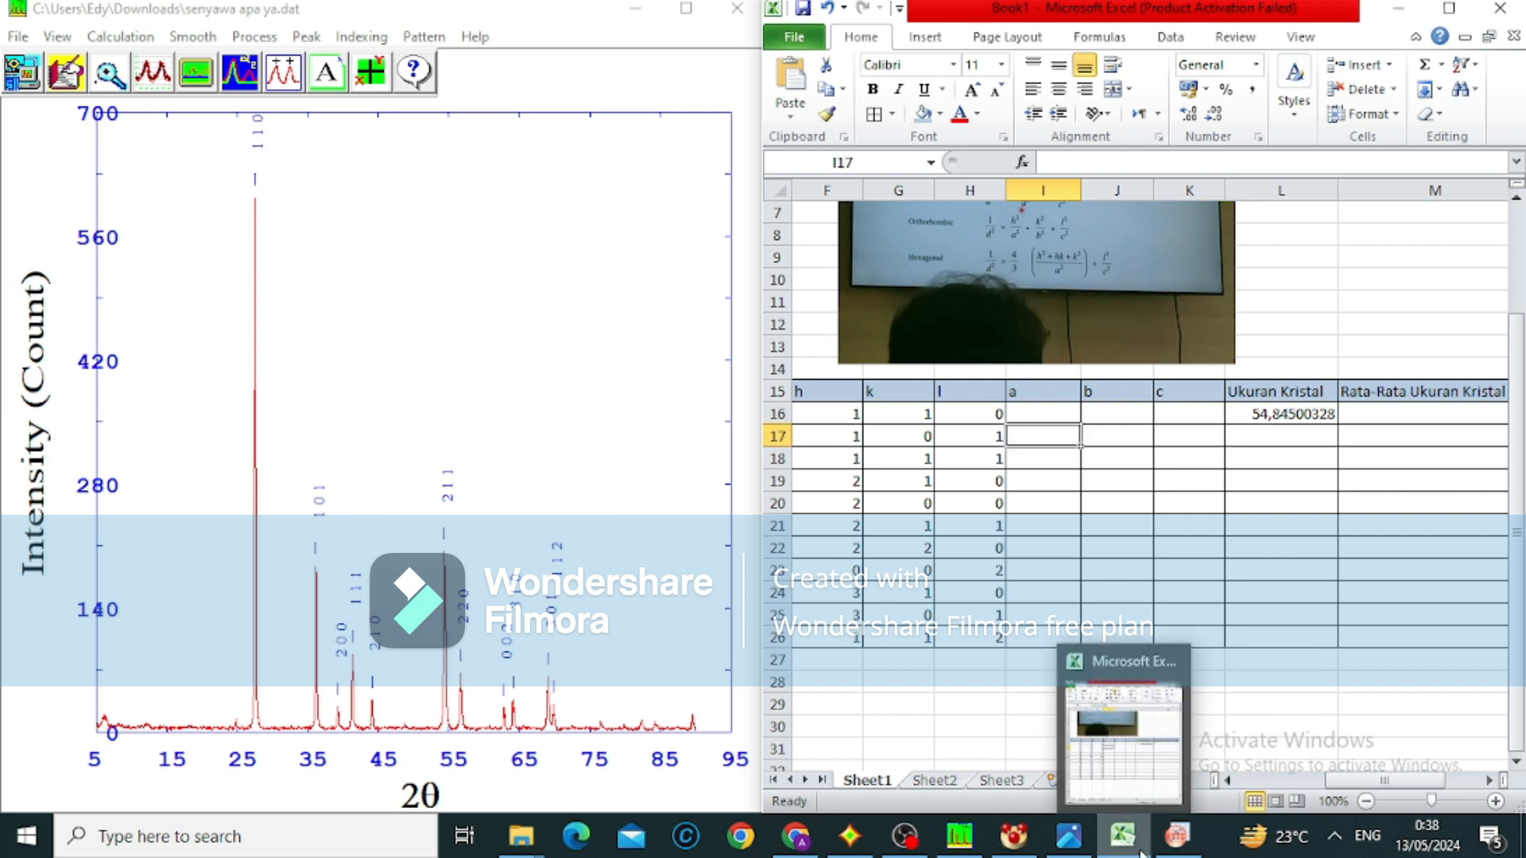
mouse_move(980, 849)
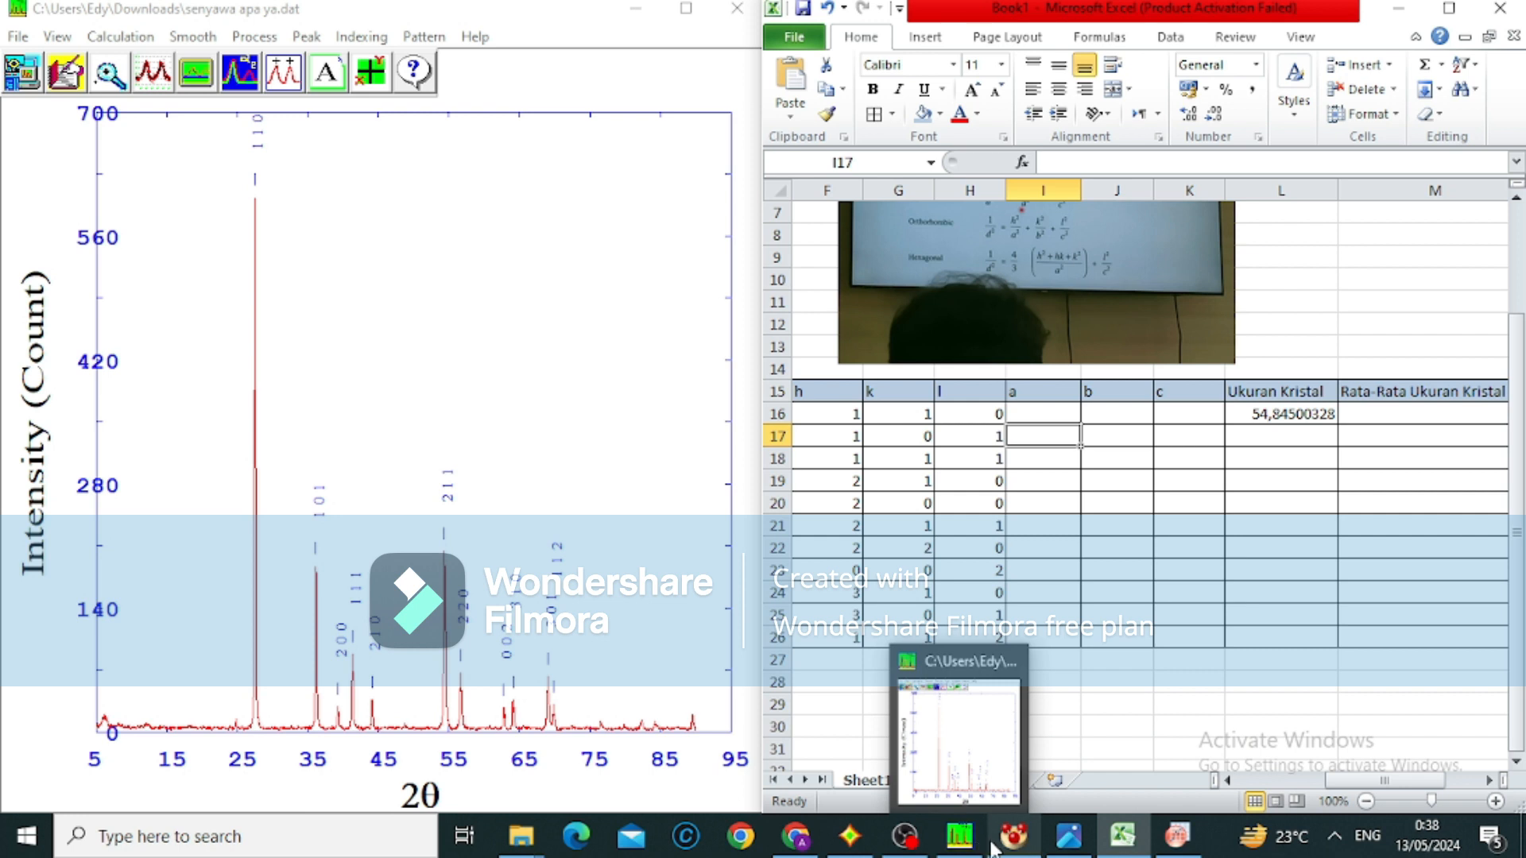
mouse_move(865, 843)
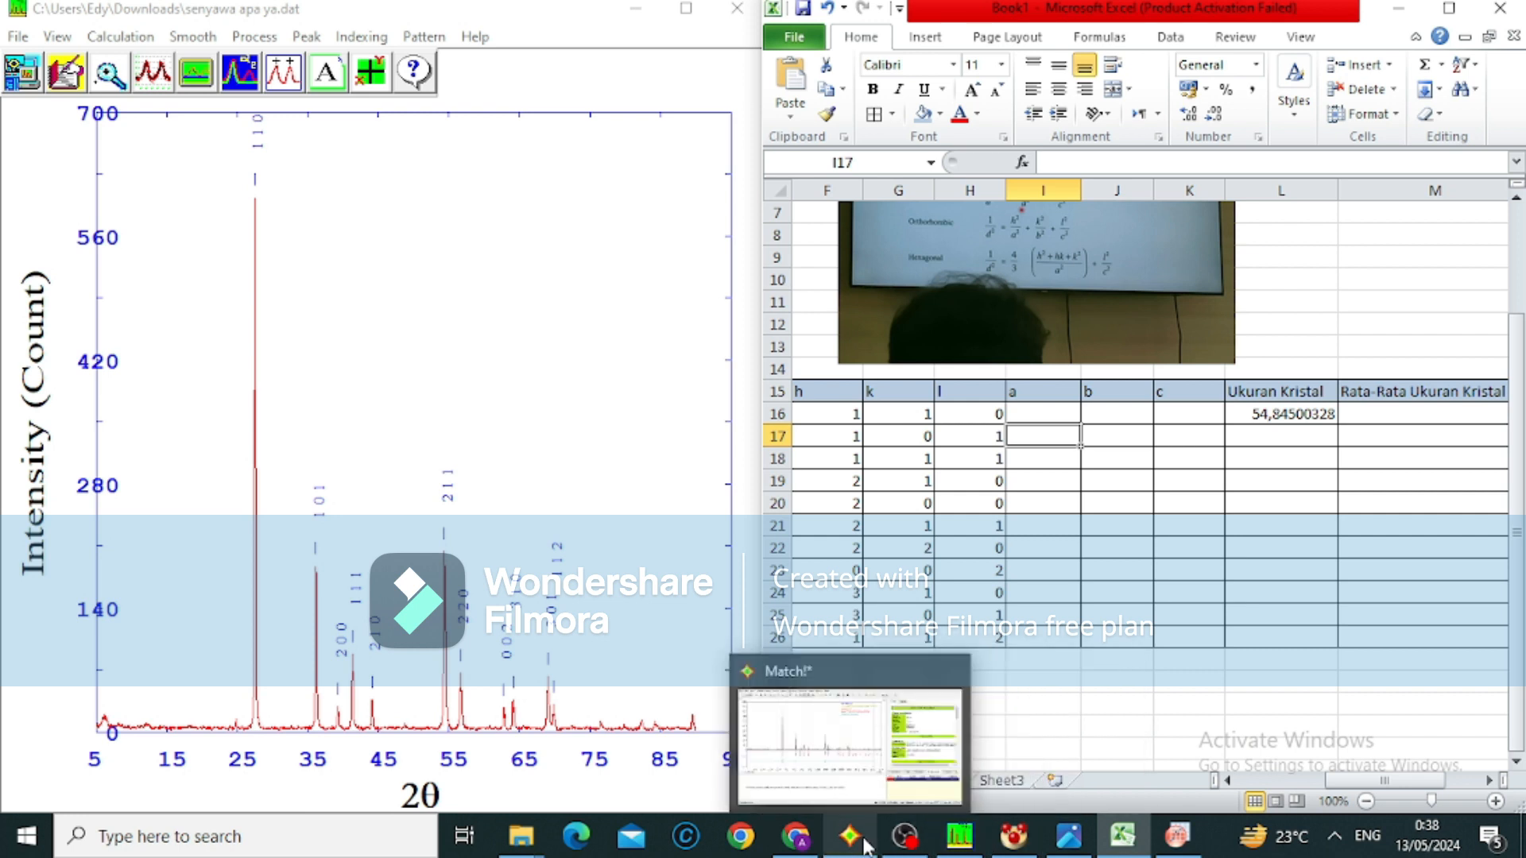
mouse_move(866, 754)
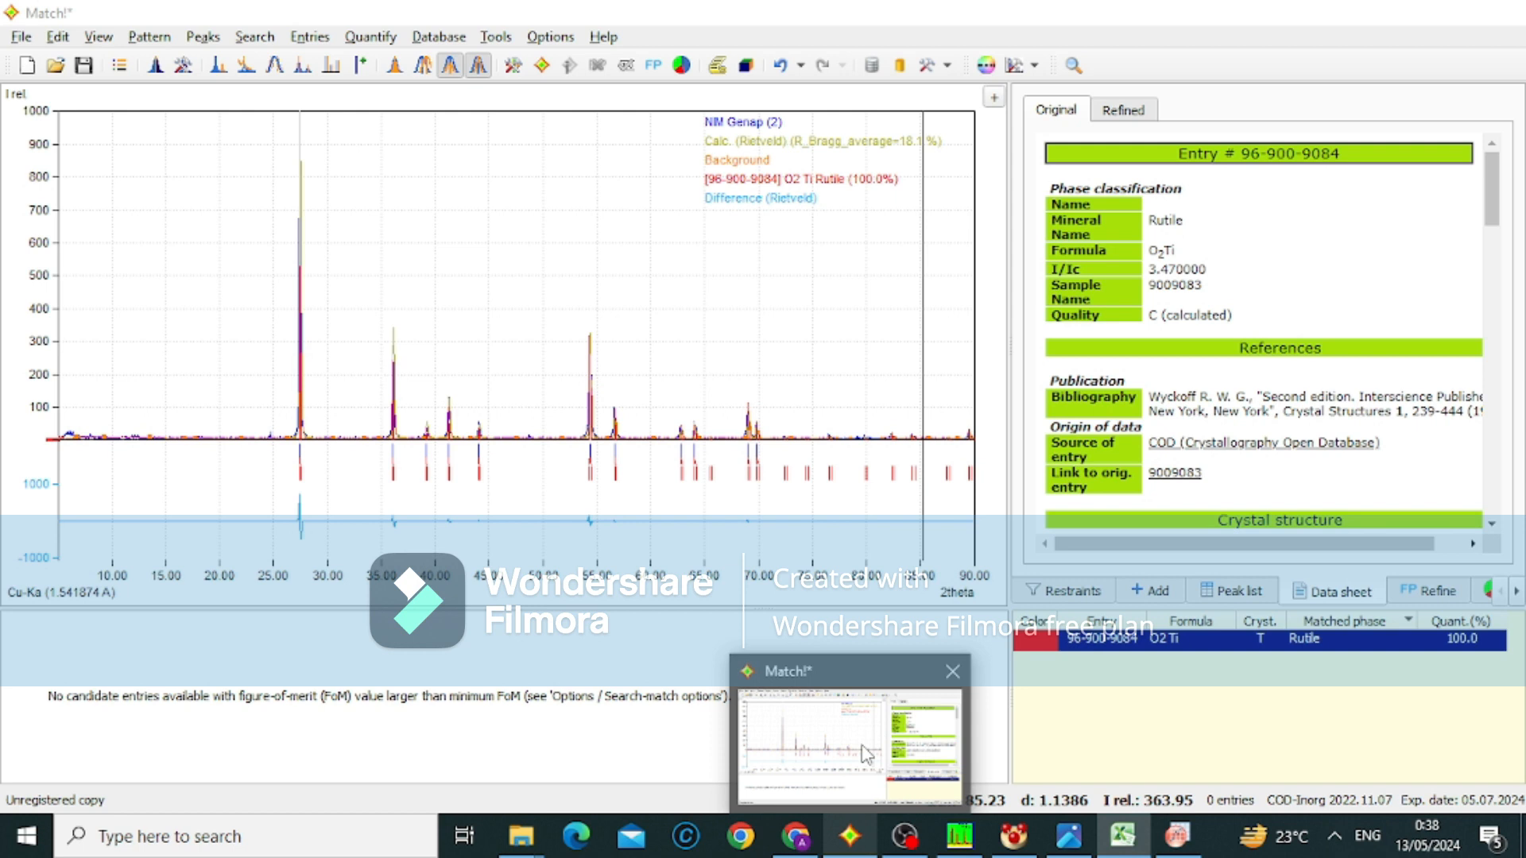
left_click(866, 754)
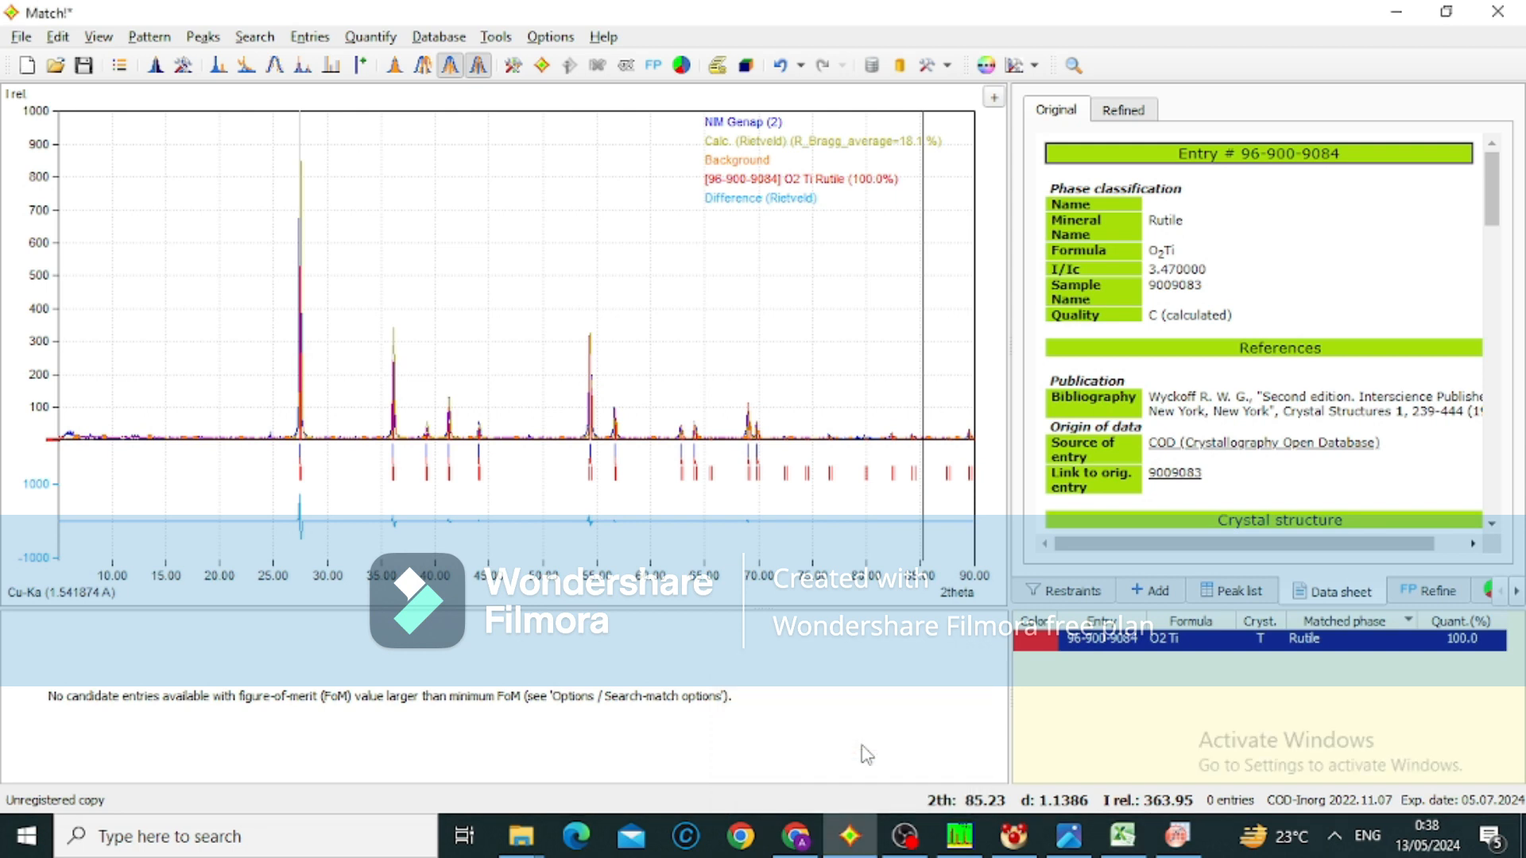
Look up the cell parameters in the Crystal structure section of the Rutile data sheet and close the report window
left_click(718, 68)
left_click(718, 67)
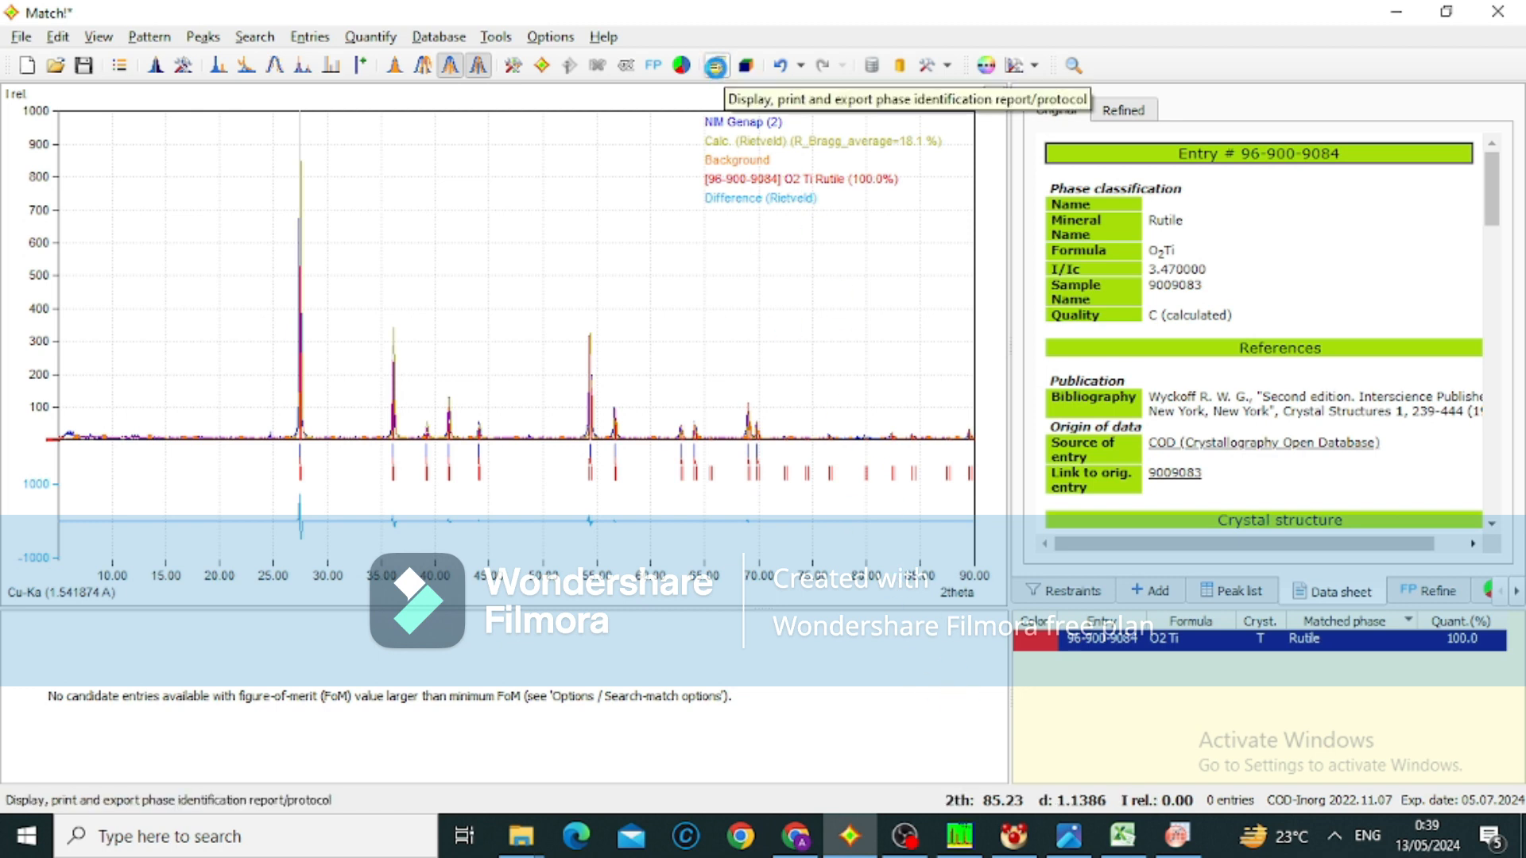
mouse_move(1122, 835)
mouse_move(1123, 739)
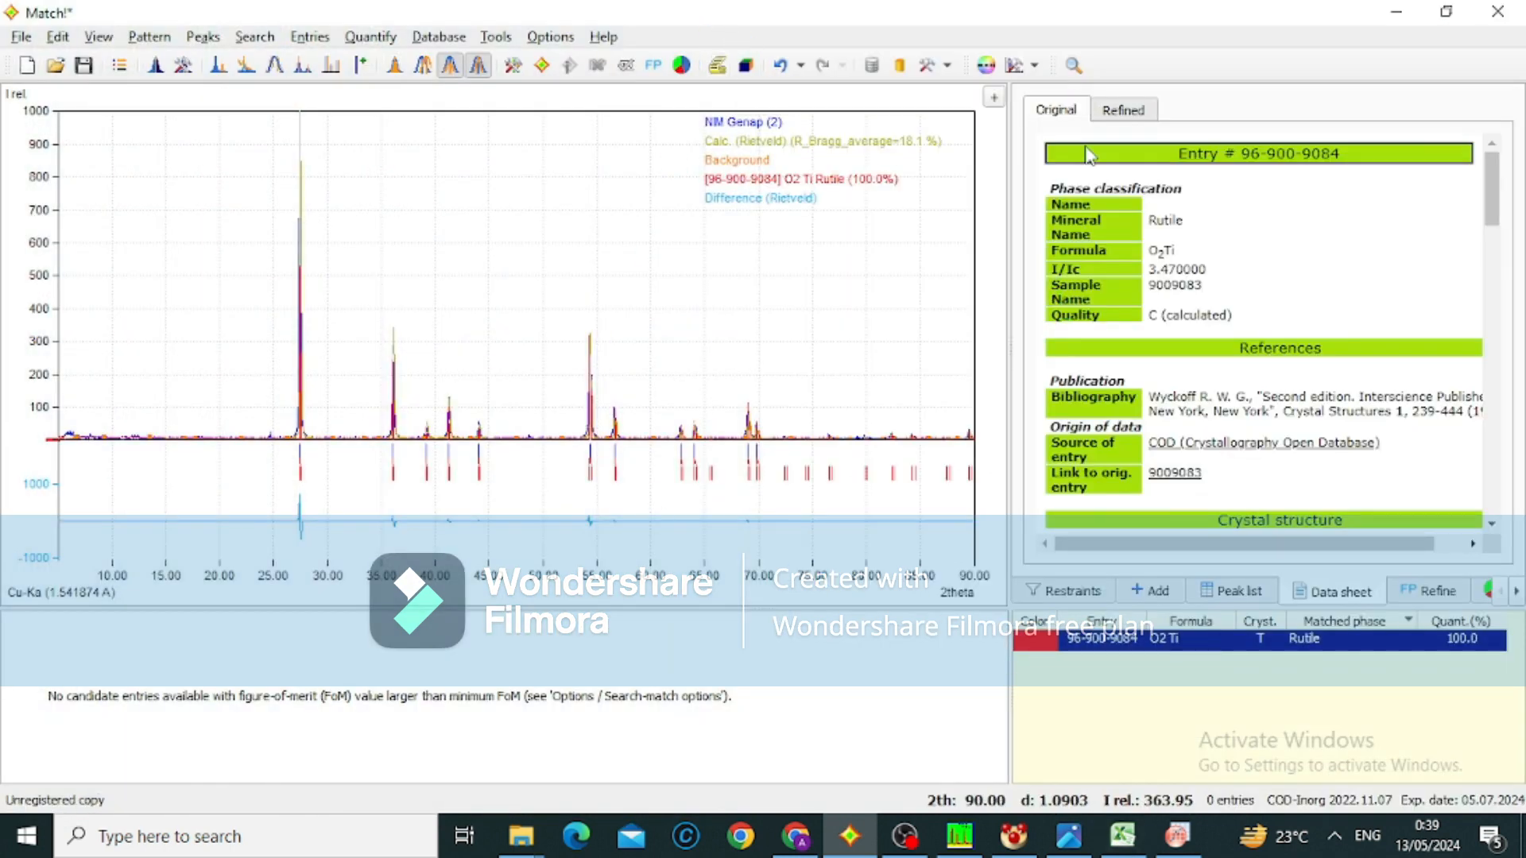
scroll(1116, 264, "down", 4)
scroll(1116, 264, "down", 3)
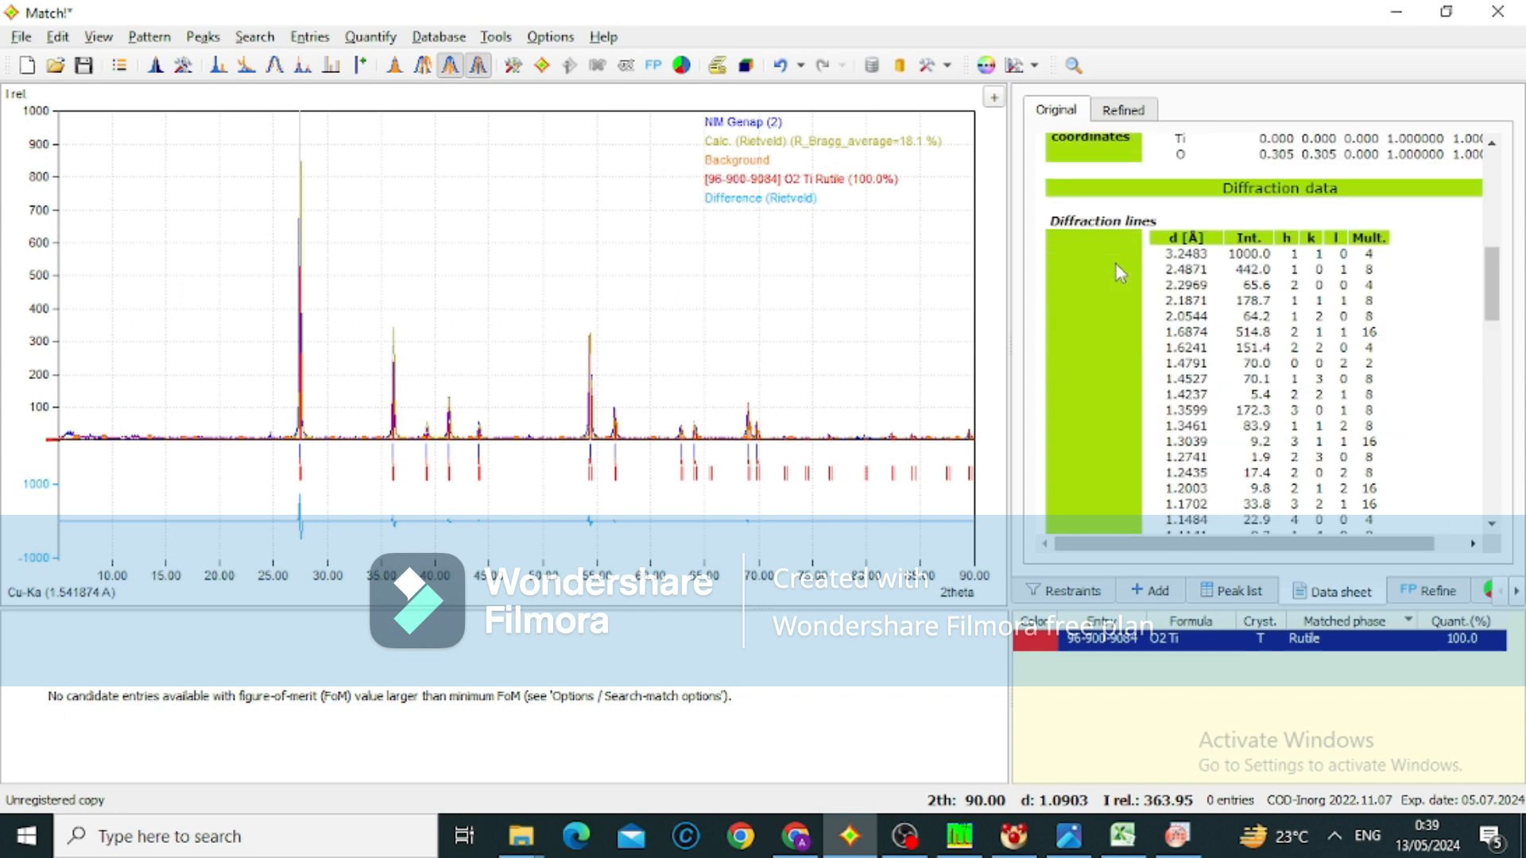
scroll(1116, 264, "up", 3)
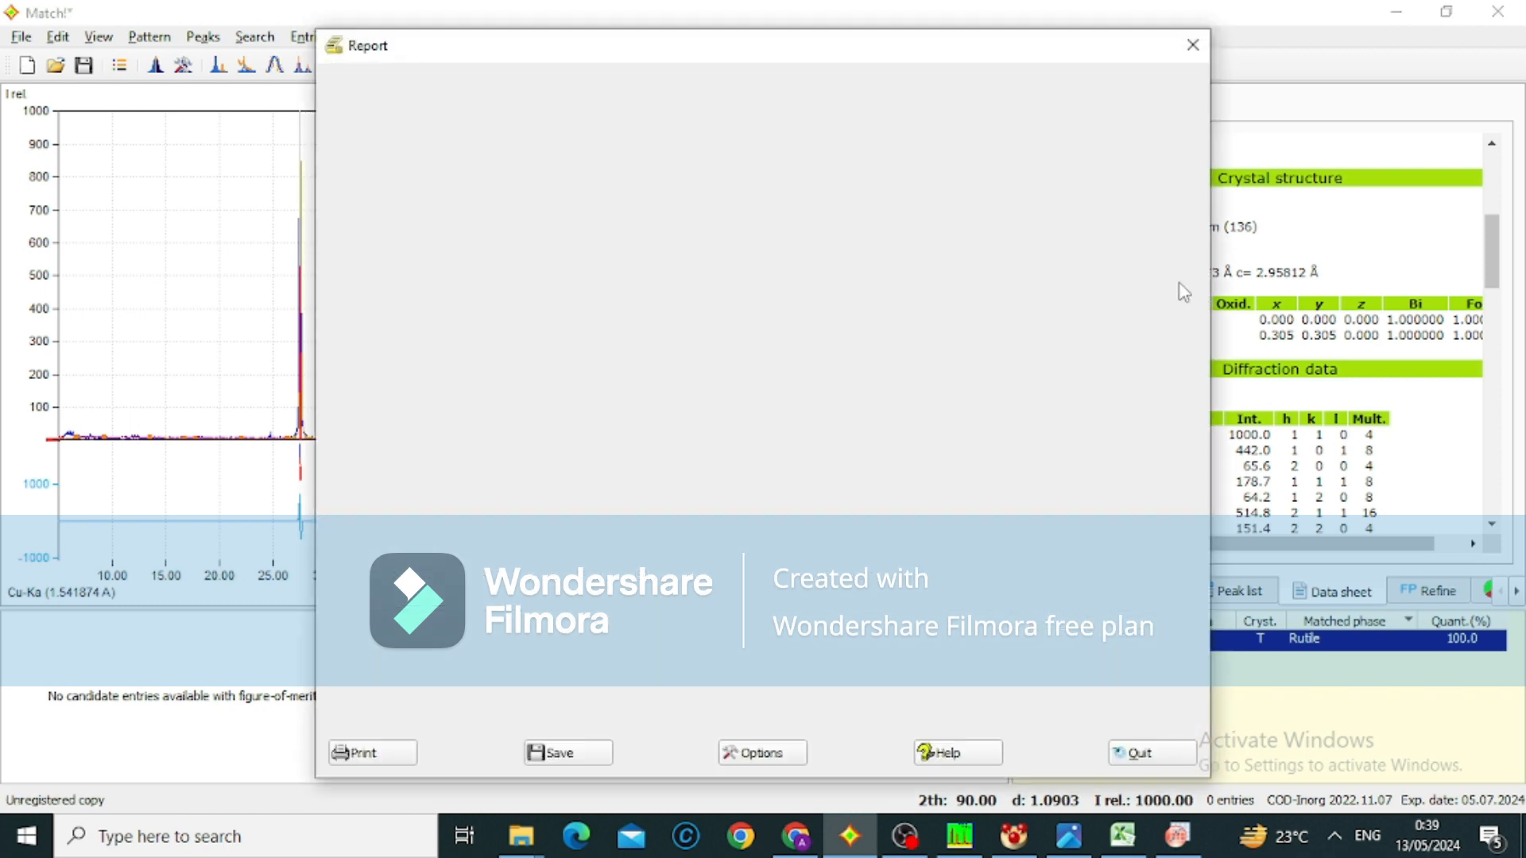
left_click(1192, 45)
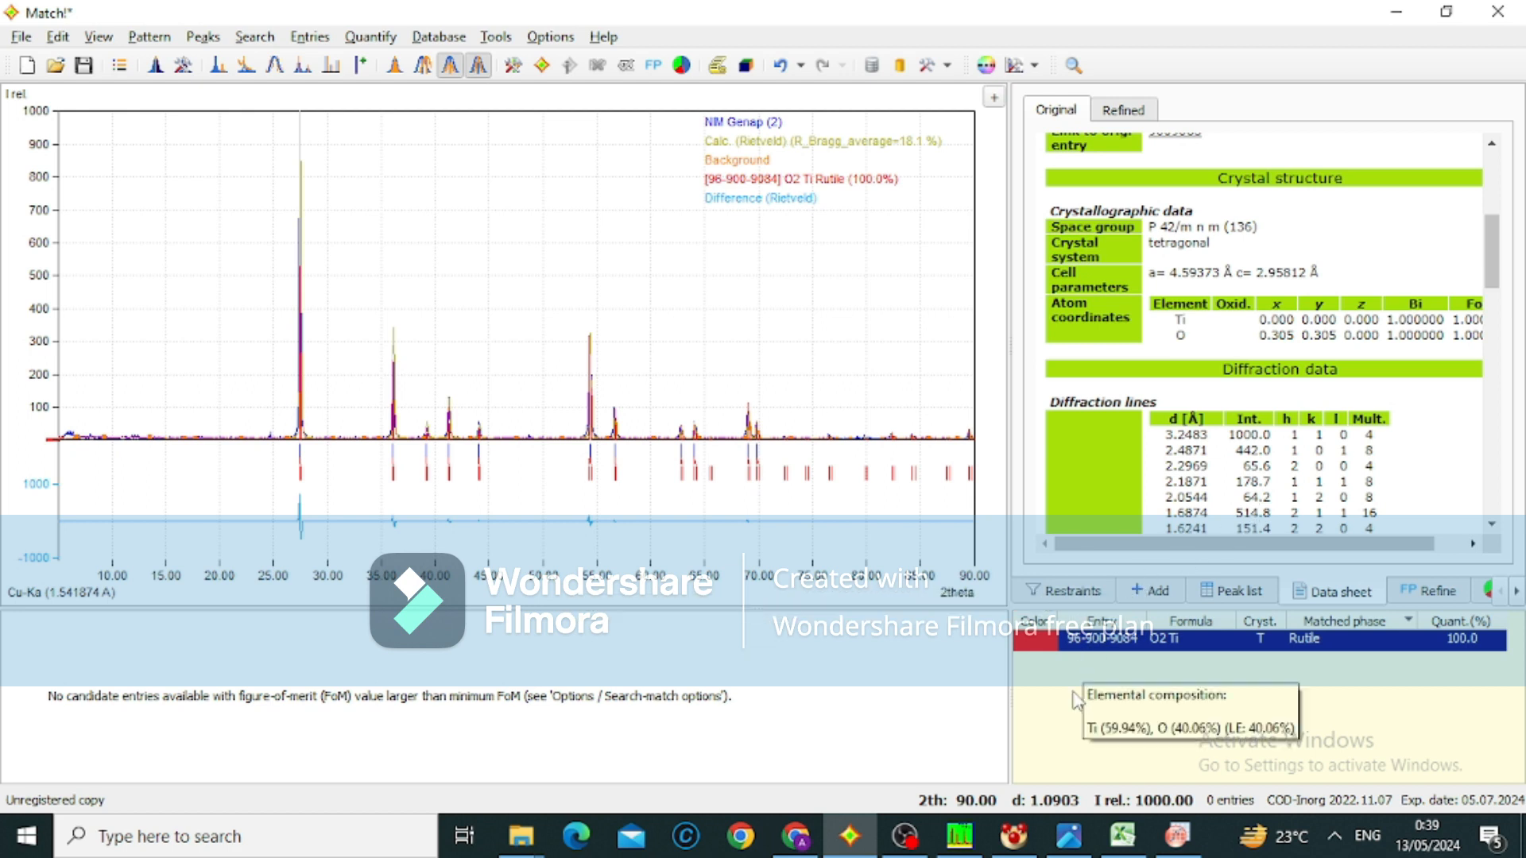
Switch to Excel and enter 4,59373 as lattice parameter a in I16
left_click(1139, 842)
left_click(1031, 419)
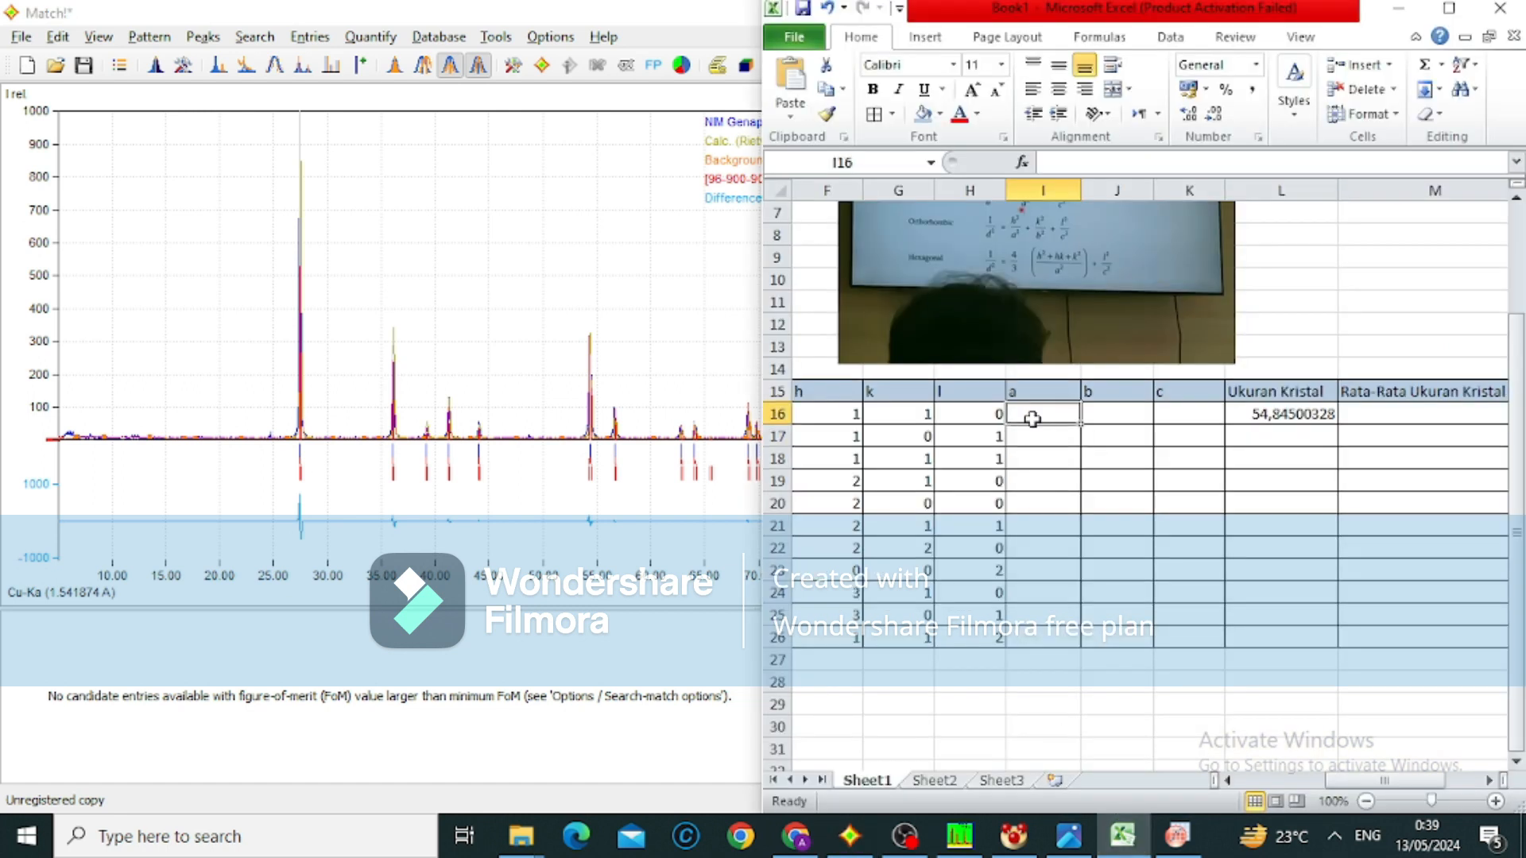
type("4,59")
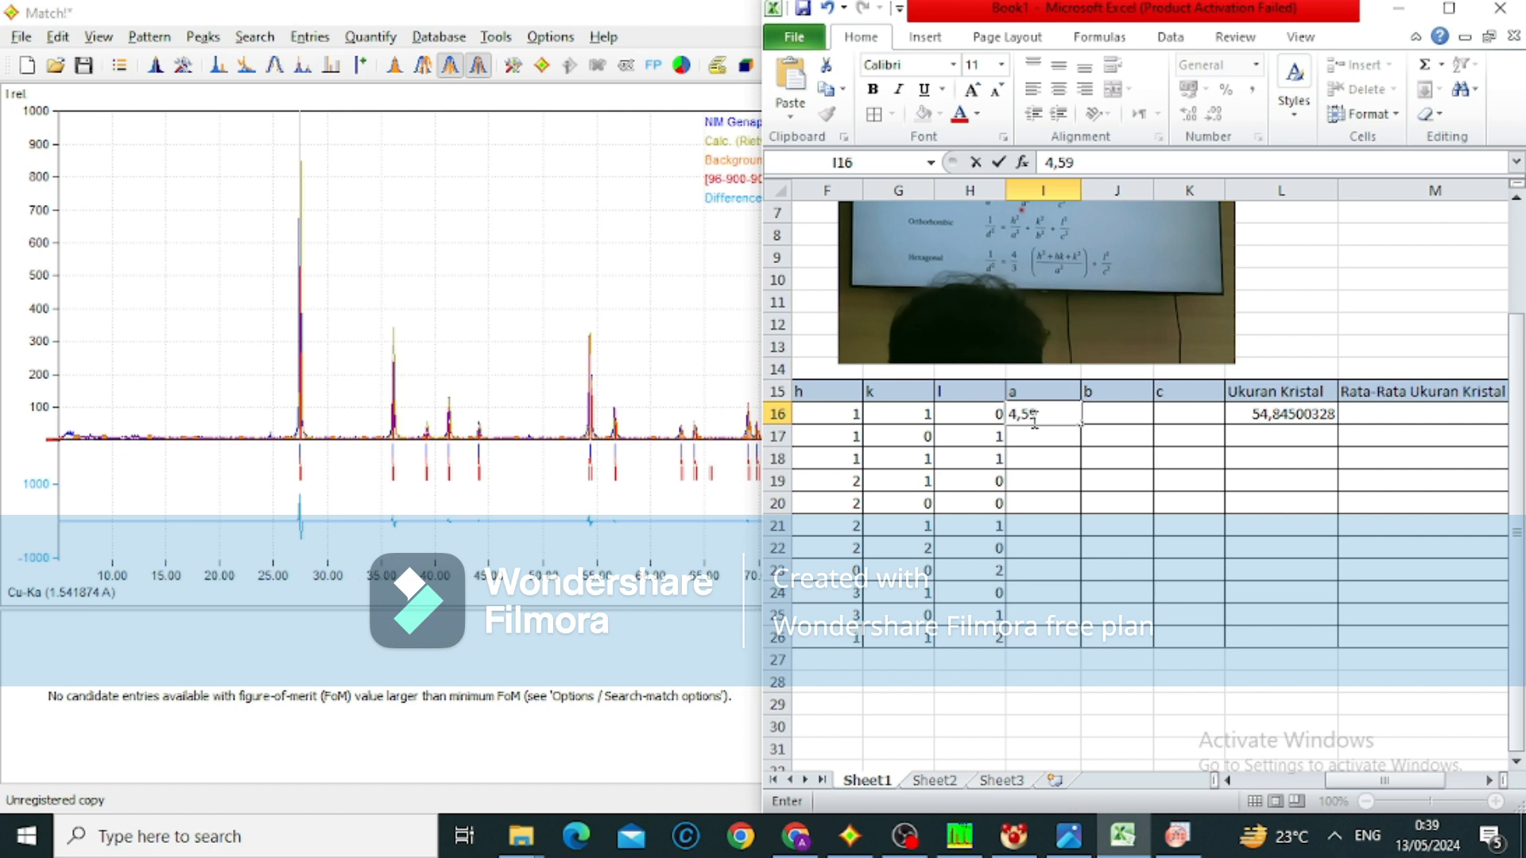
type("373")
key("Tab")
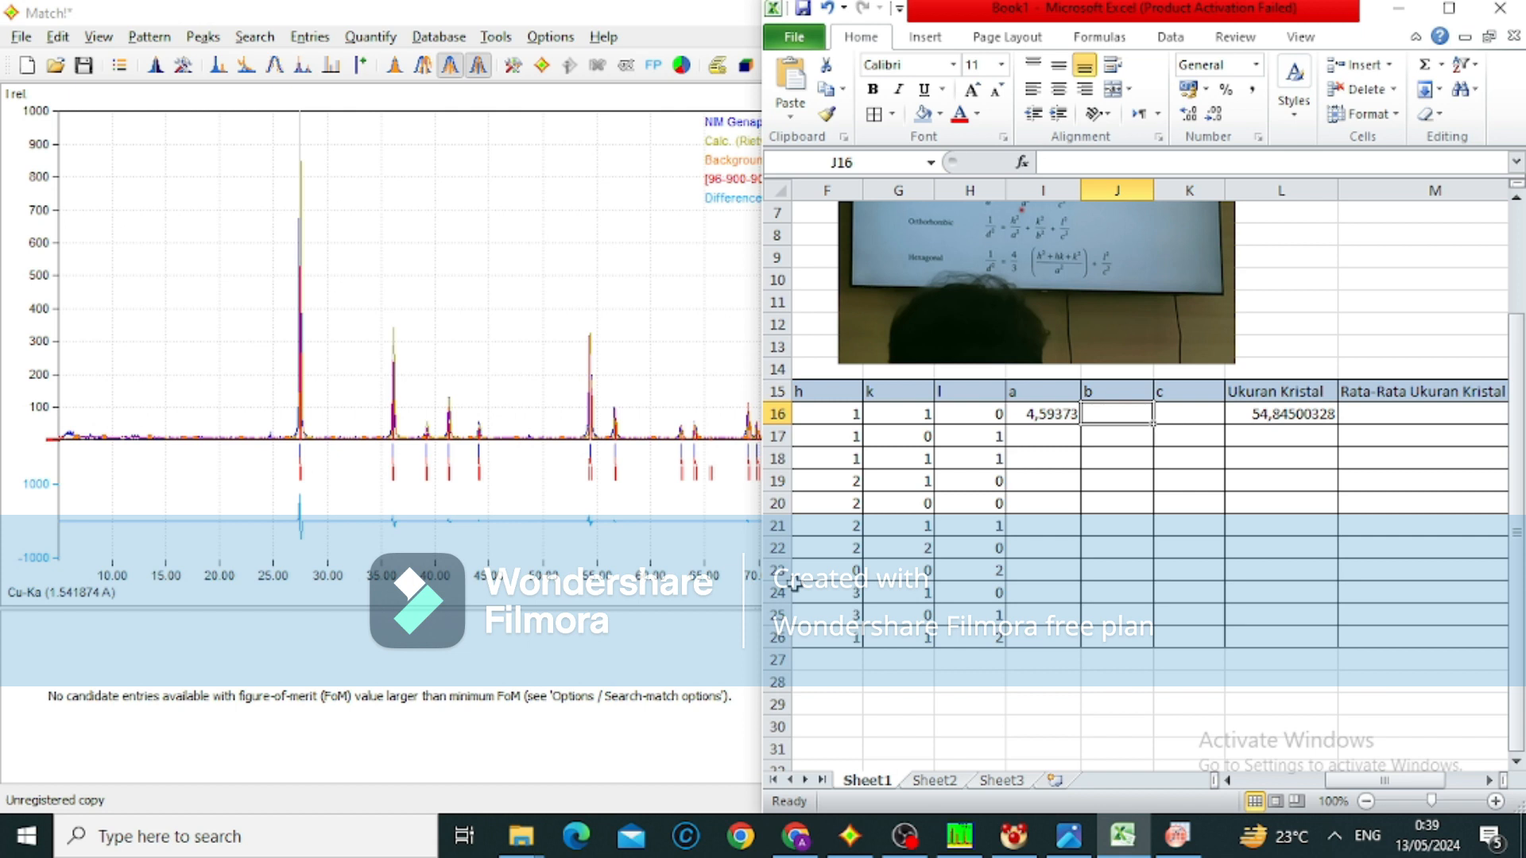
Enter 4,59373 as lattice parameter b in J16
type("4")
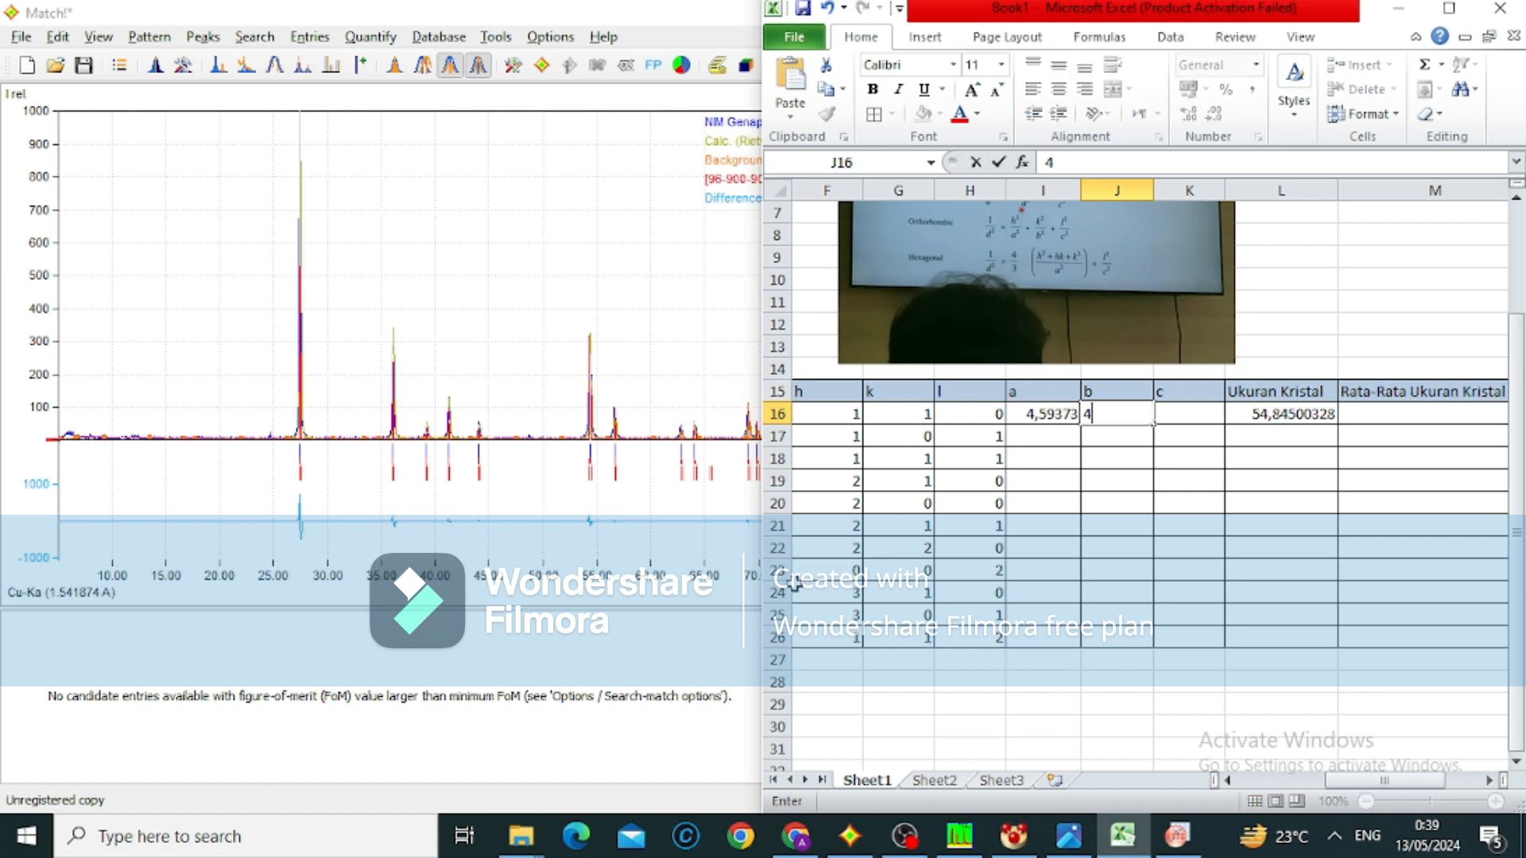
type(",59373")
Fill the a and b values from row 16 down to row 26
left_click(1057, 419)
left_click_drag(1081, 422, 1077, 648)
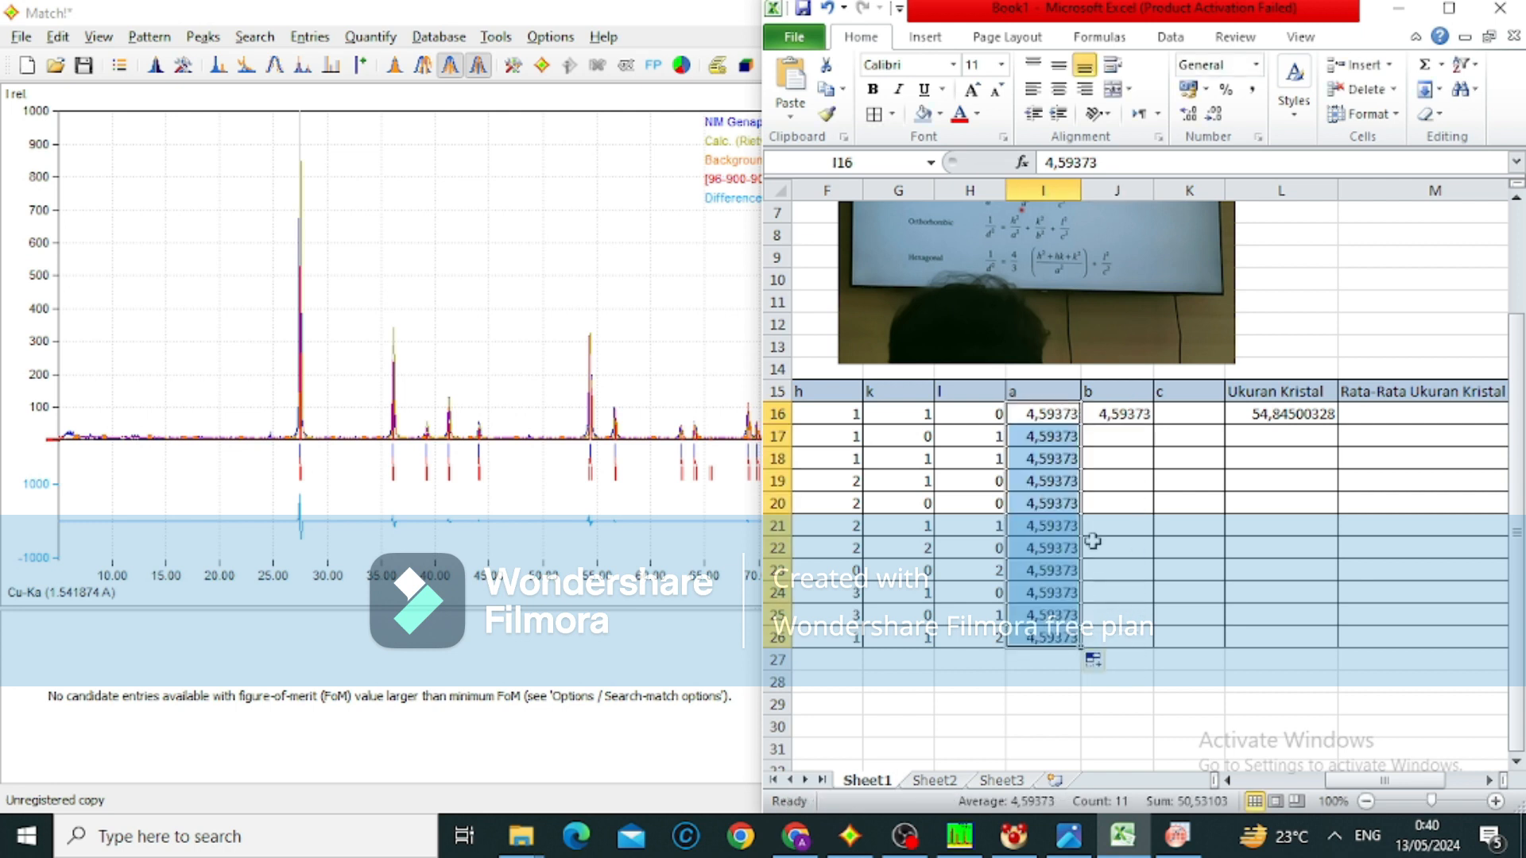
left_click(1121, 422)
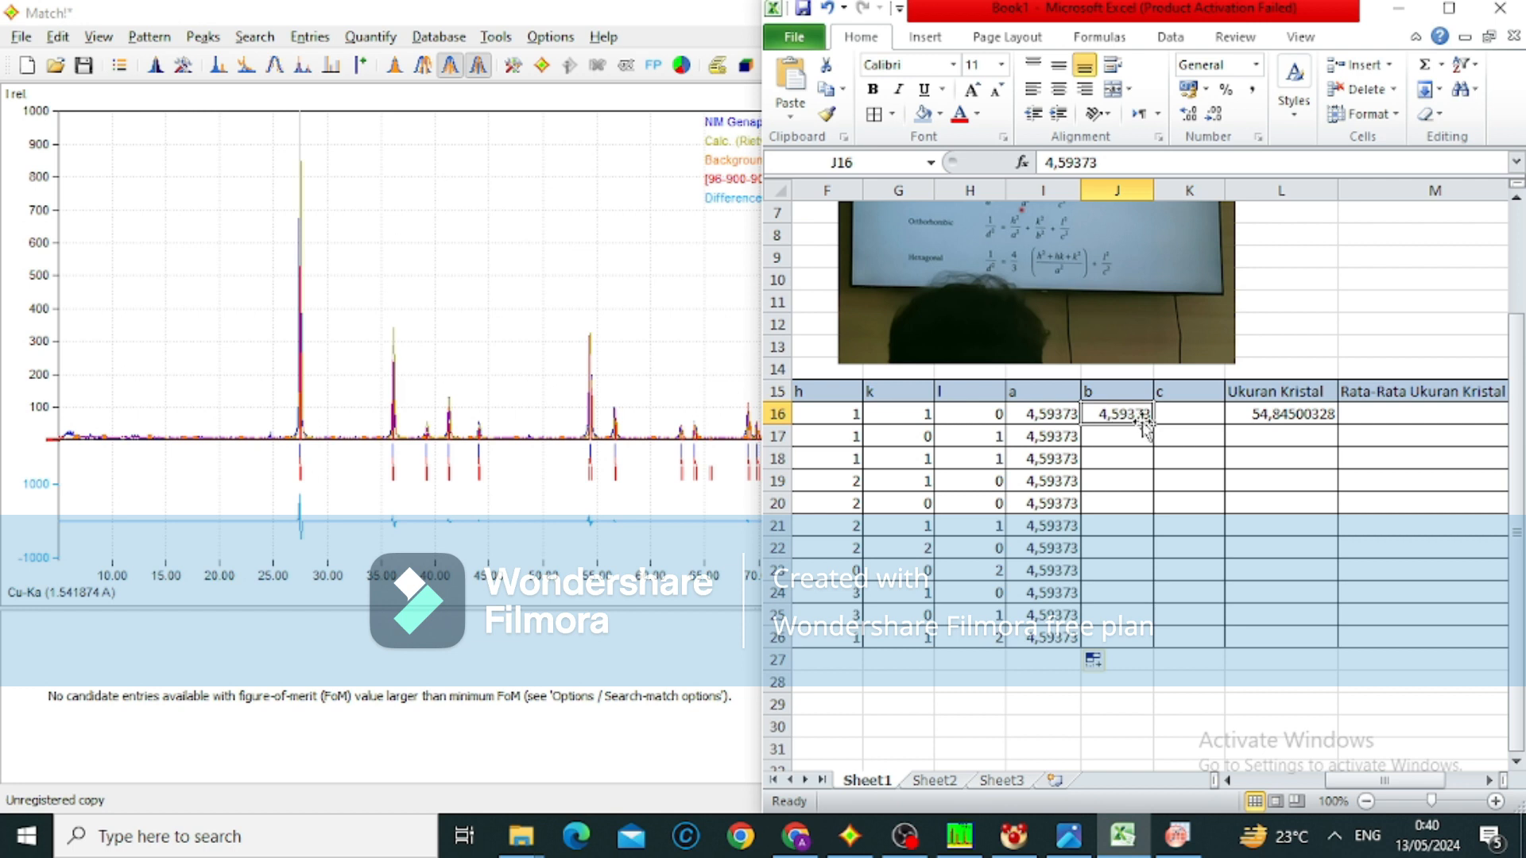
left_click_drag(1153, 421, 1152, 648)
Check the c parameter in Match!, enter 2,95812 in K16 of the Excel sheet and fill it down to K26
key("alt+Tab")
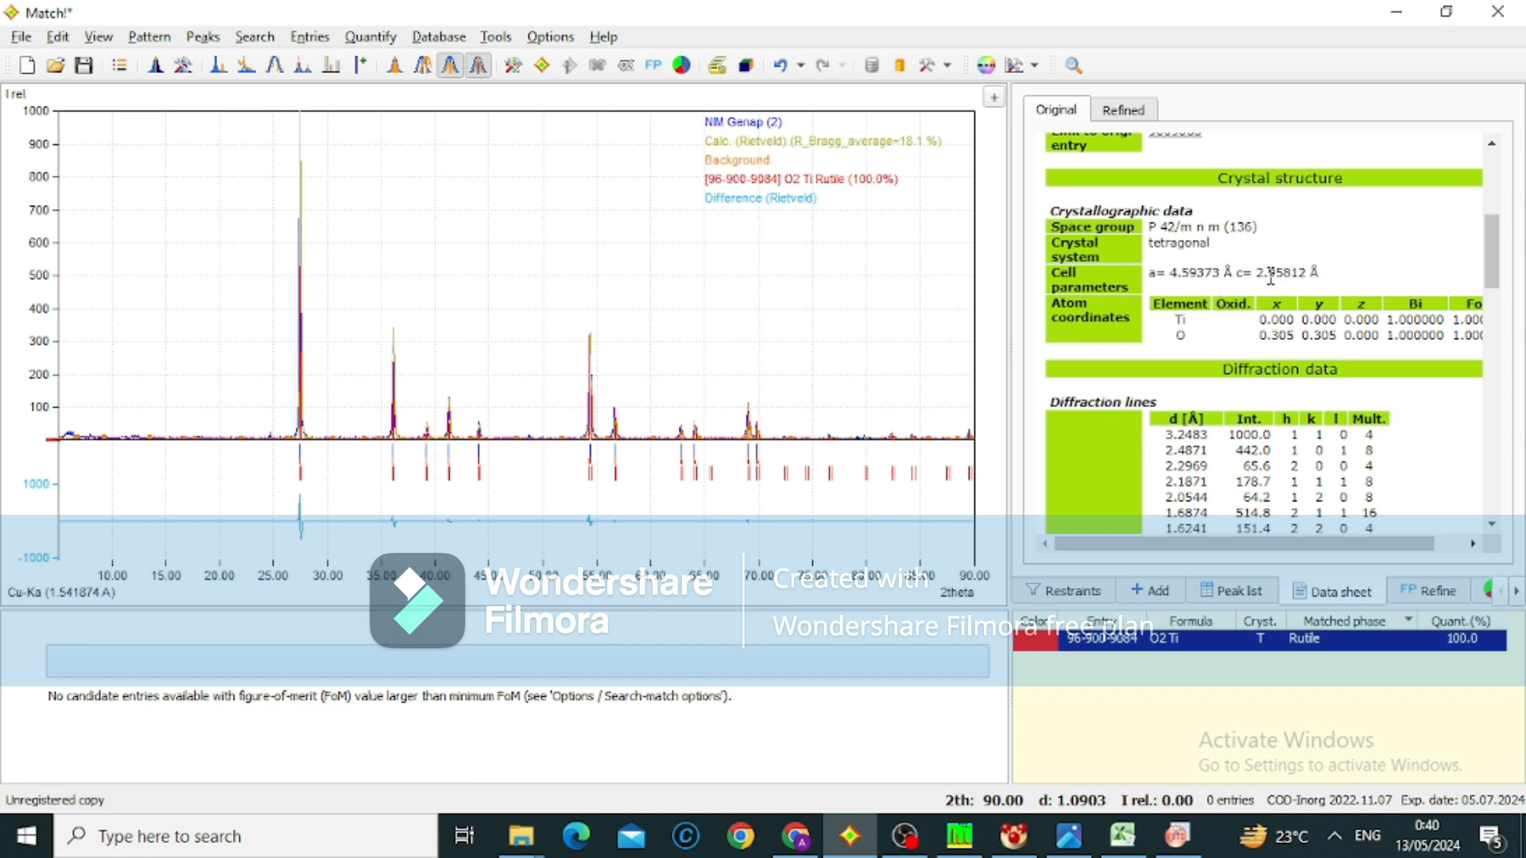
left_click(1113, 838)
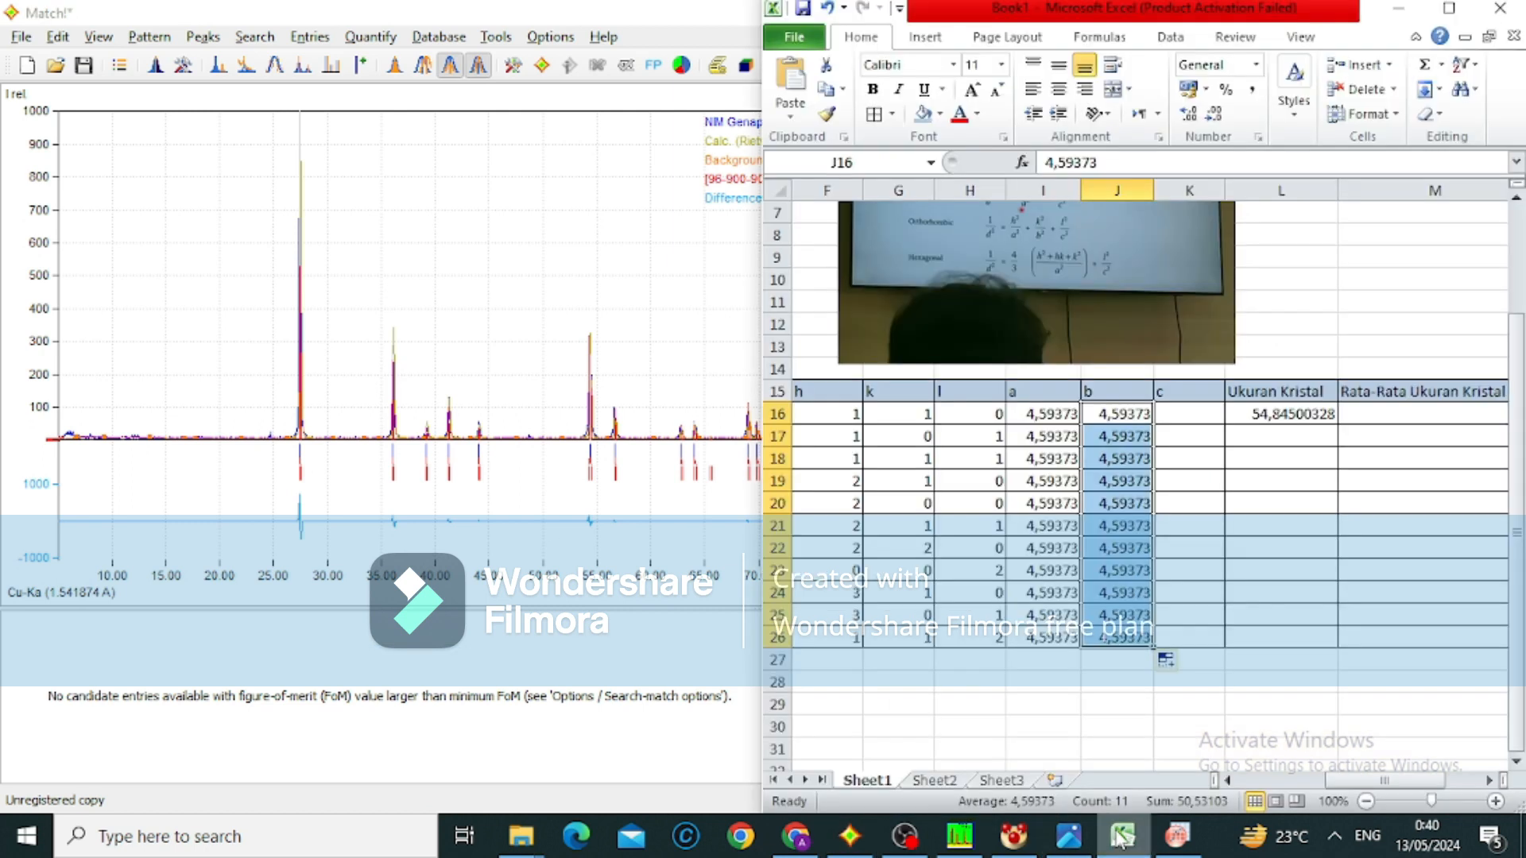
left_click(1185, 416)
type("2,")
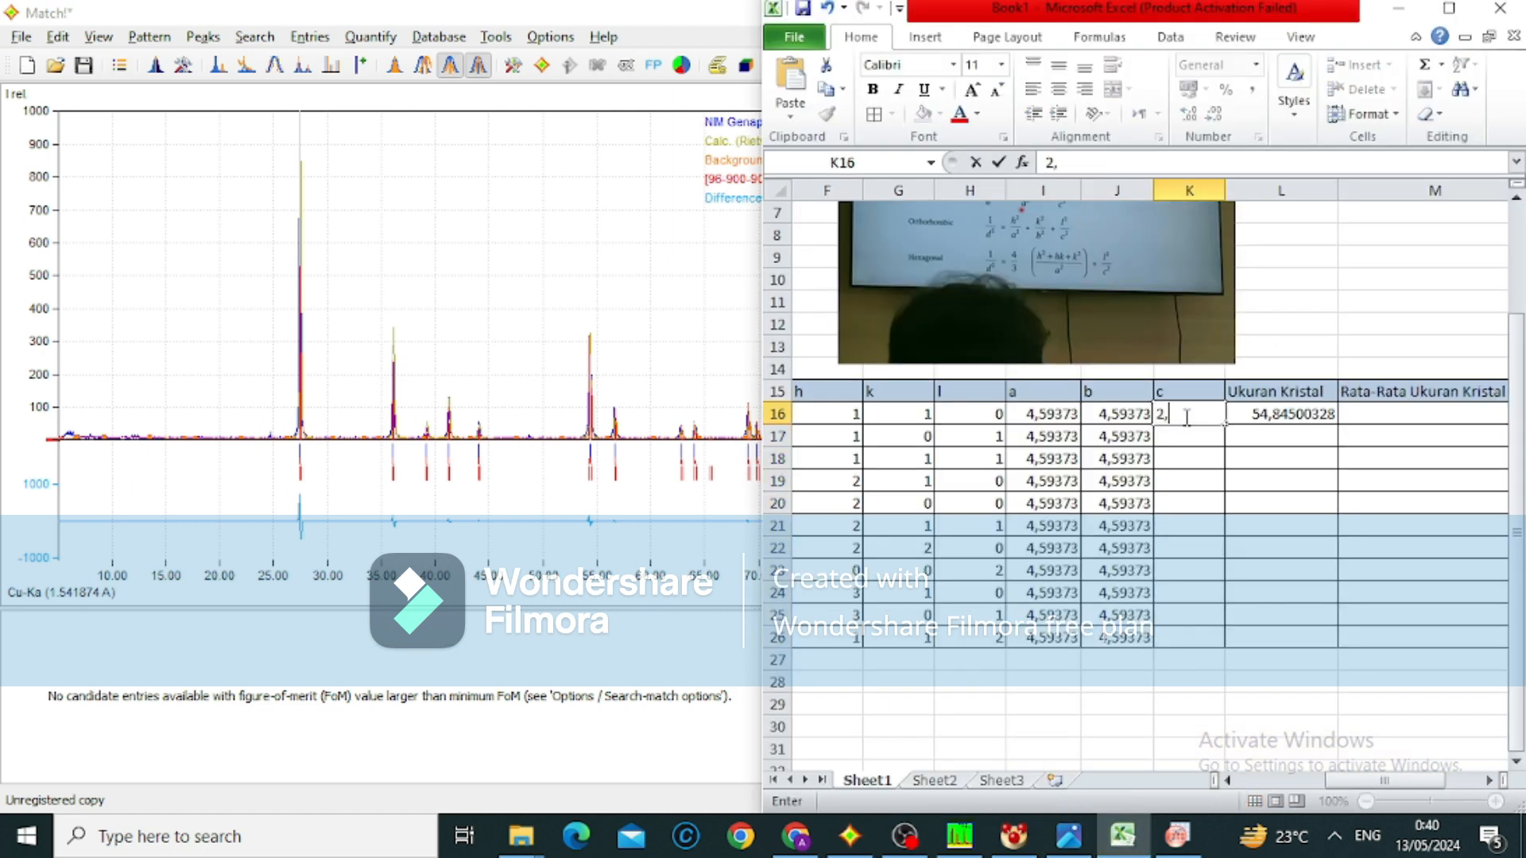
type("95812")
left_click_drag(1229, 425, 1207, 640)
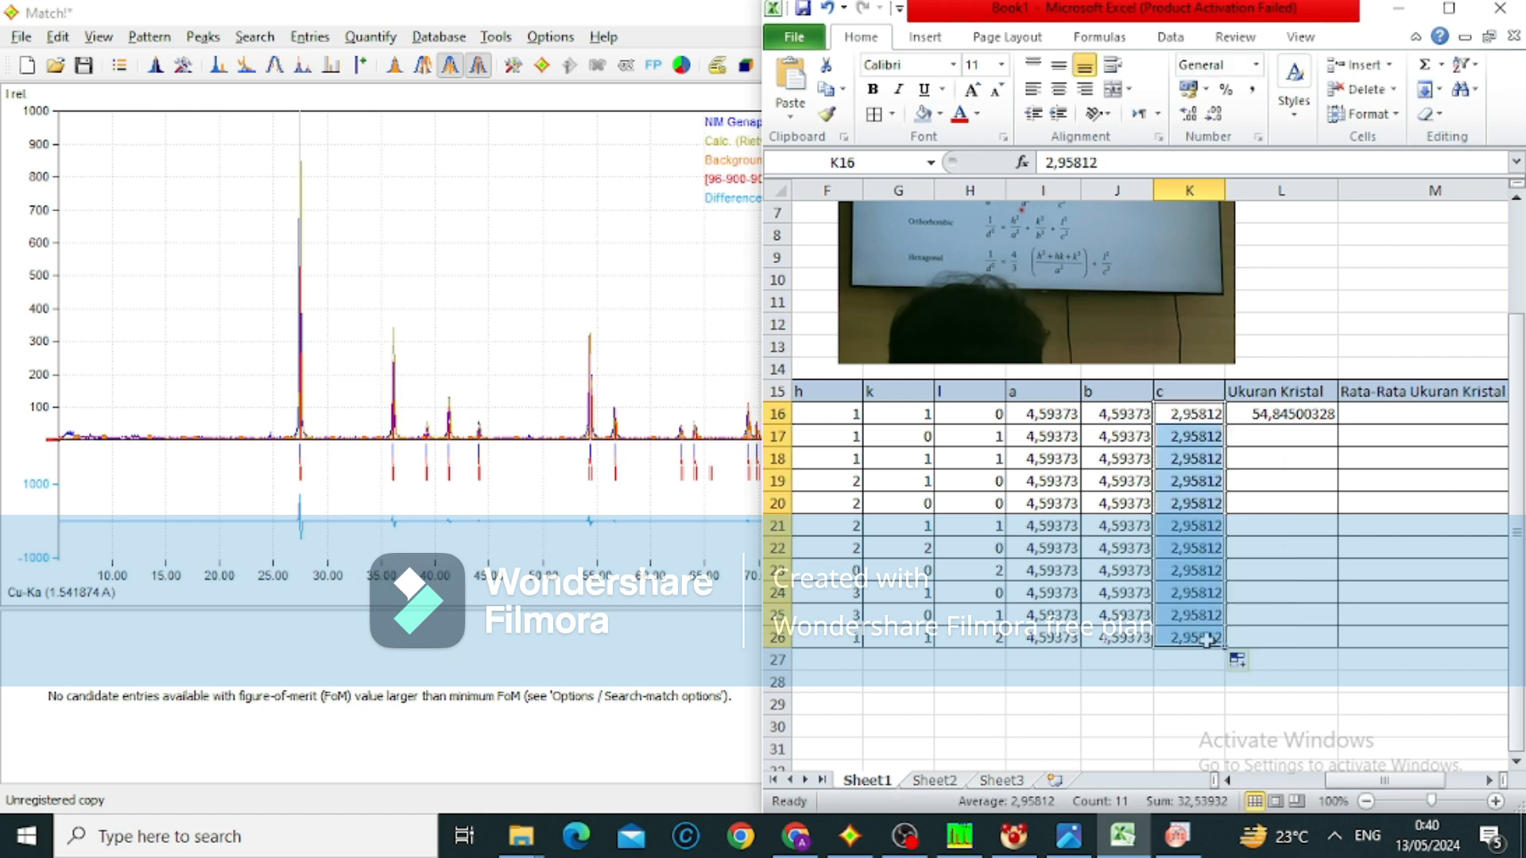
Fill the Ukuran Kristal formula from L16 down to L26
scroll(1207, 640, "right", 2)
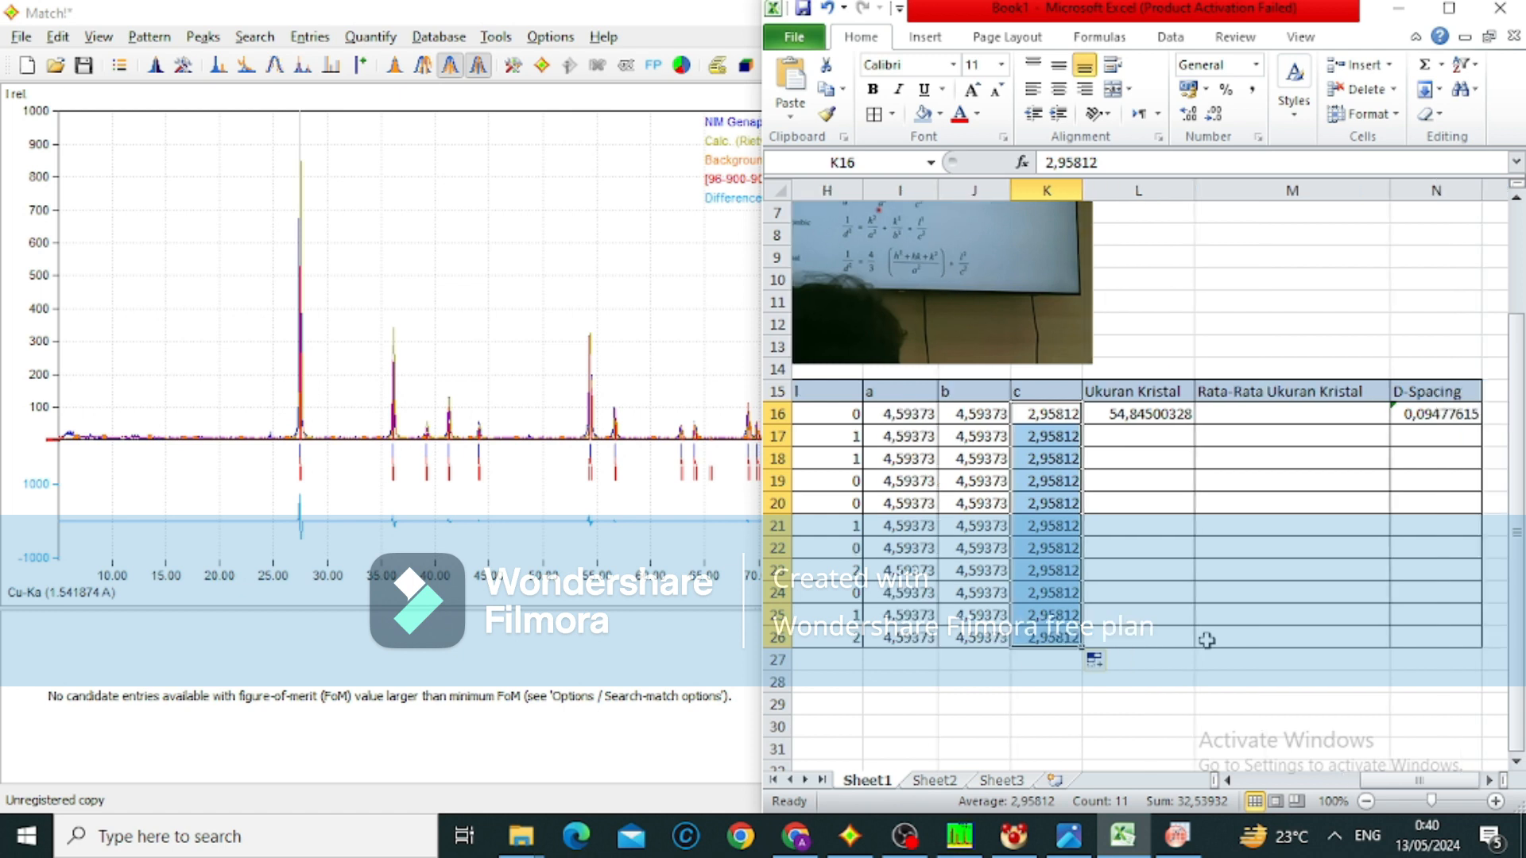
scroll(1207, 639, "down", 2)
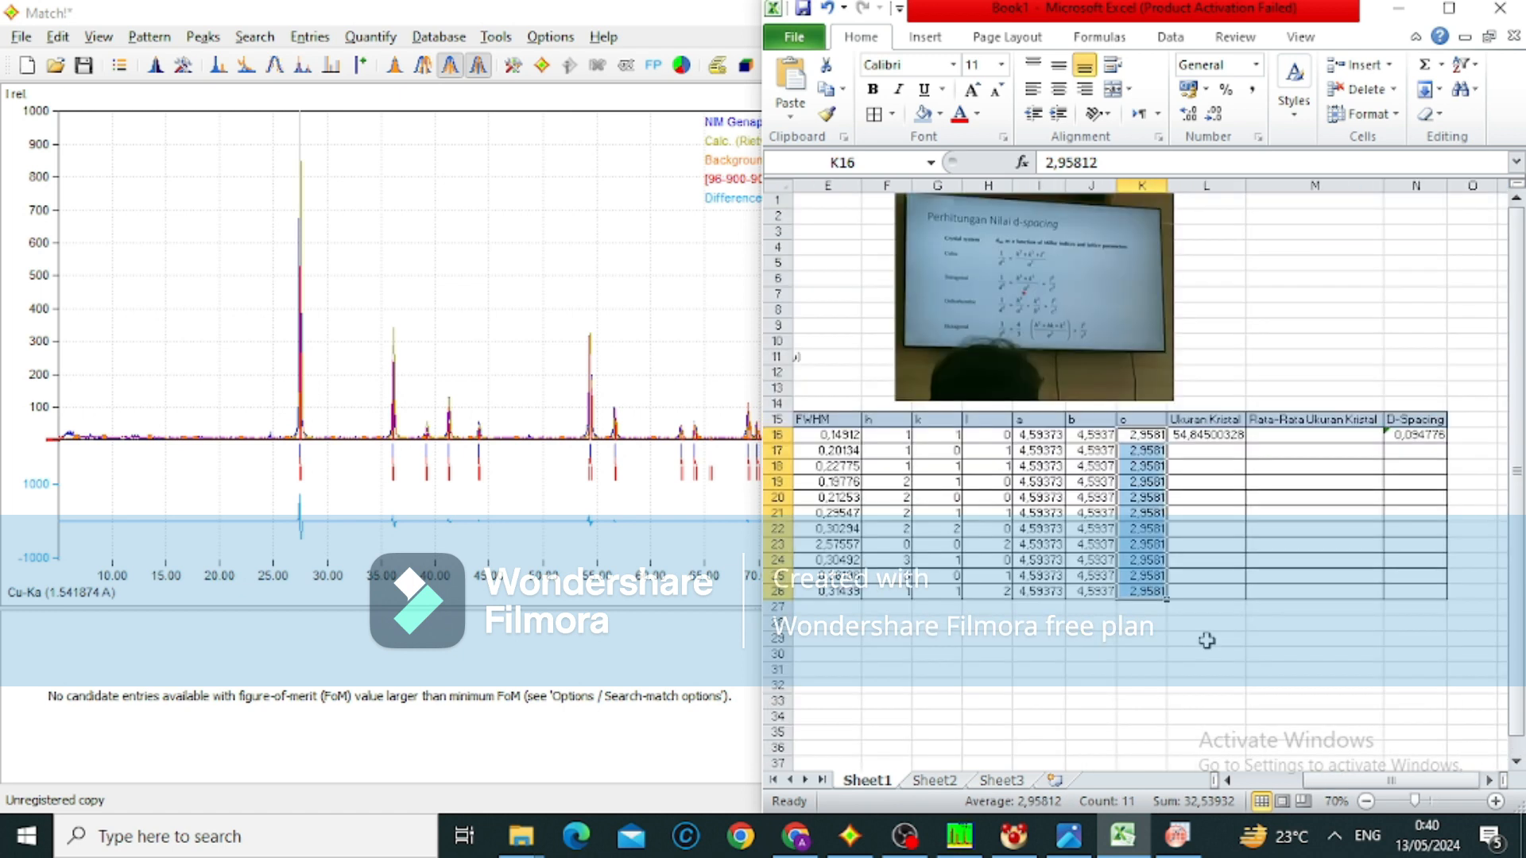
scroll(1170, 566, "down", 2)
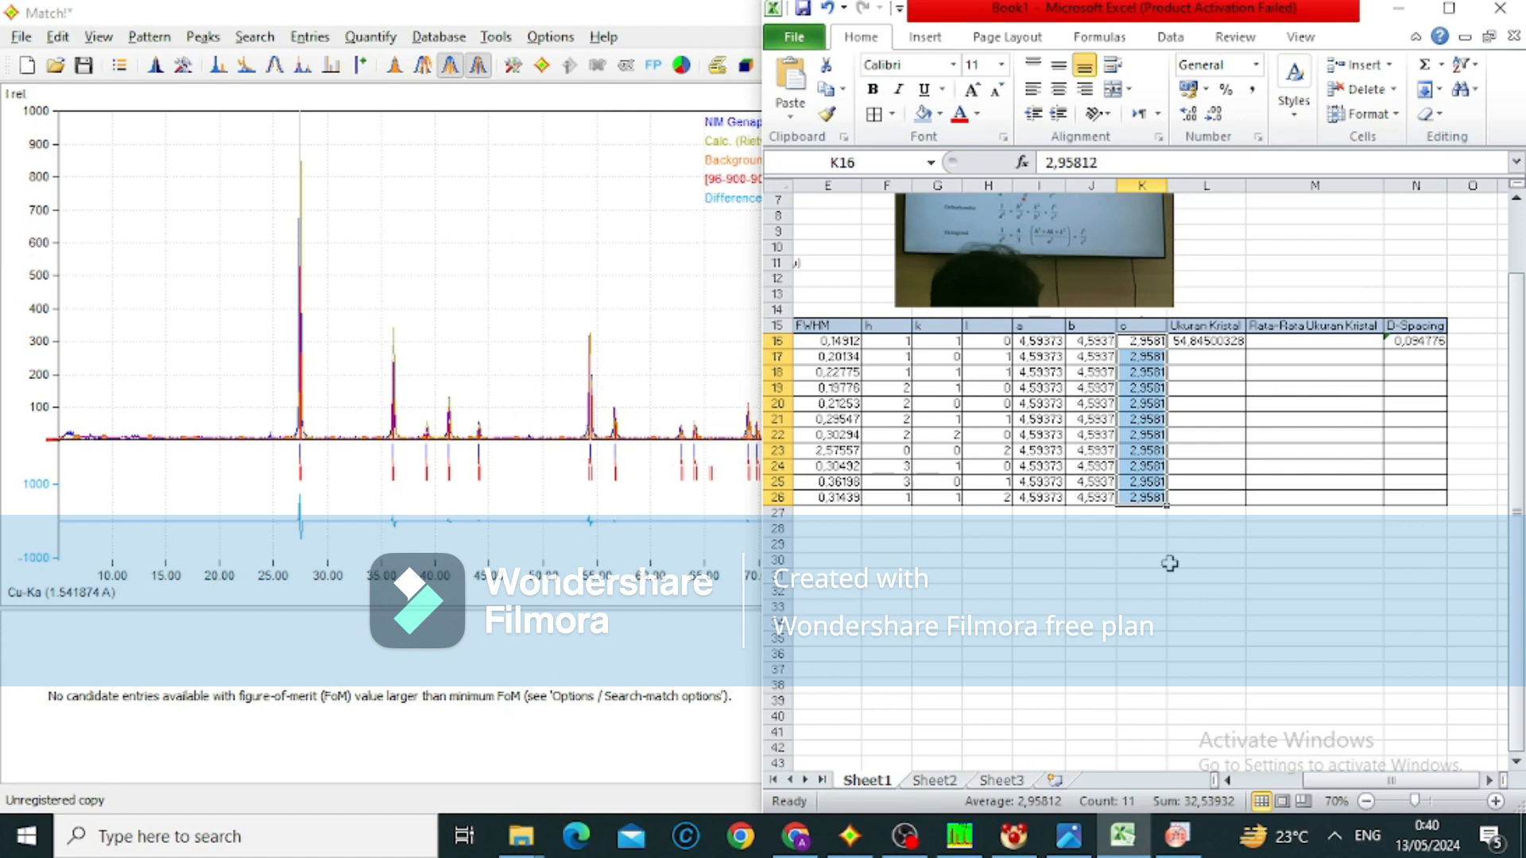
scroll(1170, 563, "left", 2)
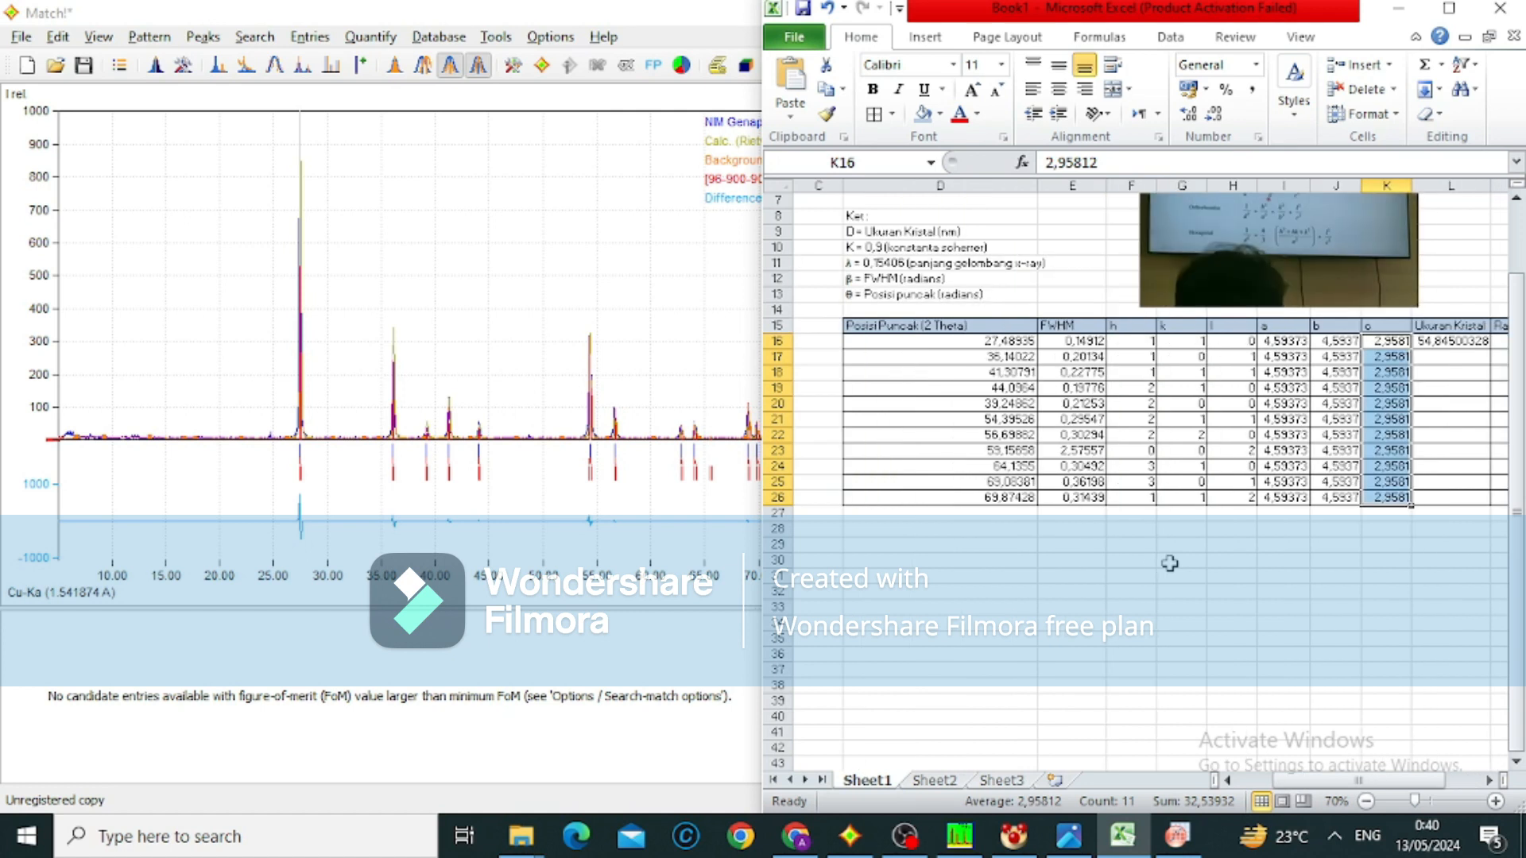
left_click(1453, 354)
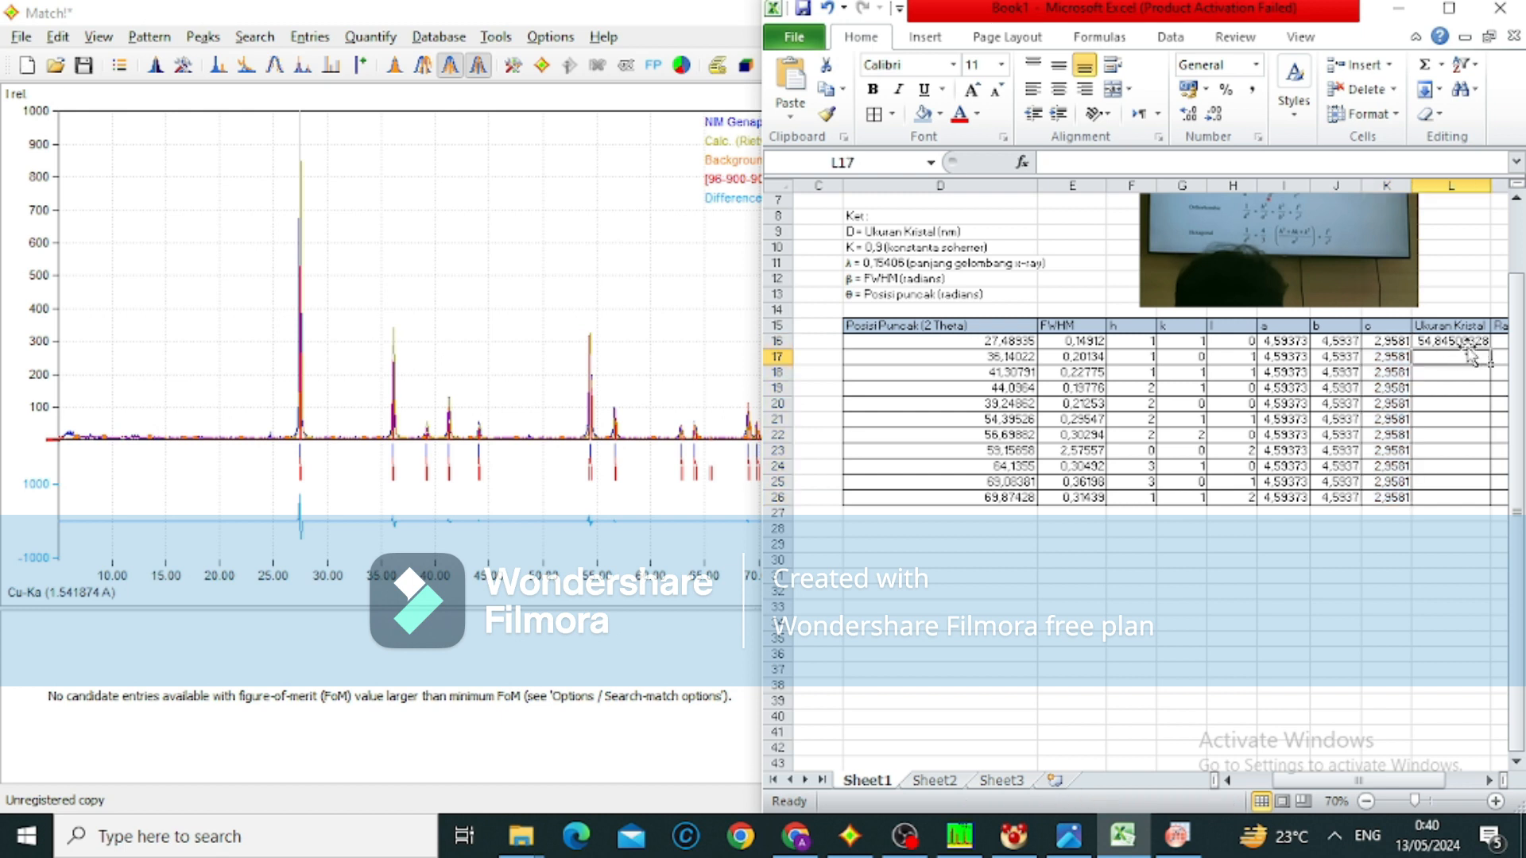
left_click(1471, 341)
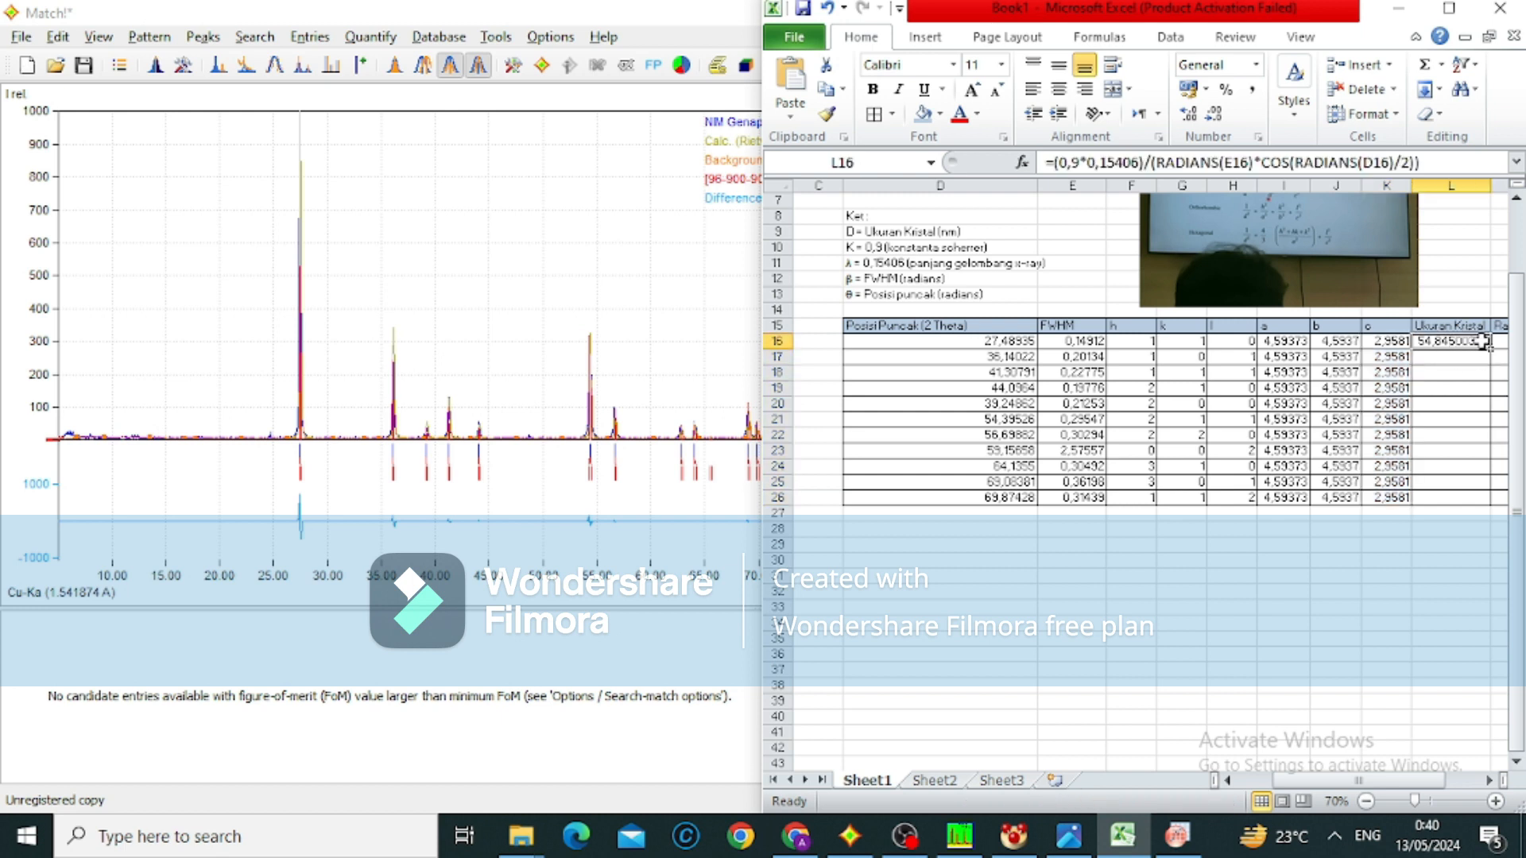
left_click_drag(1492, 348, 1487, 505)
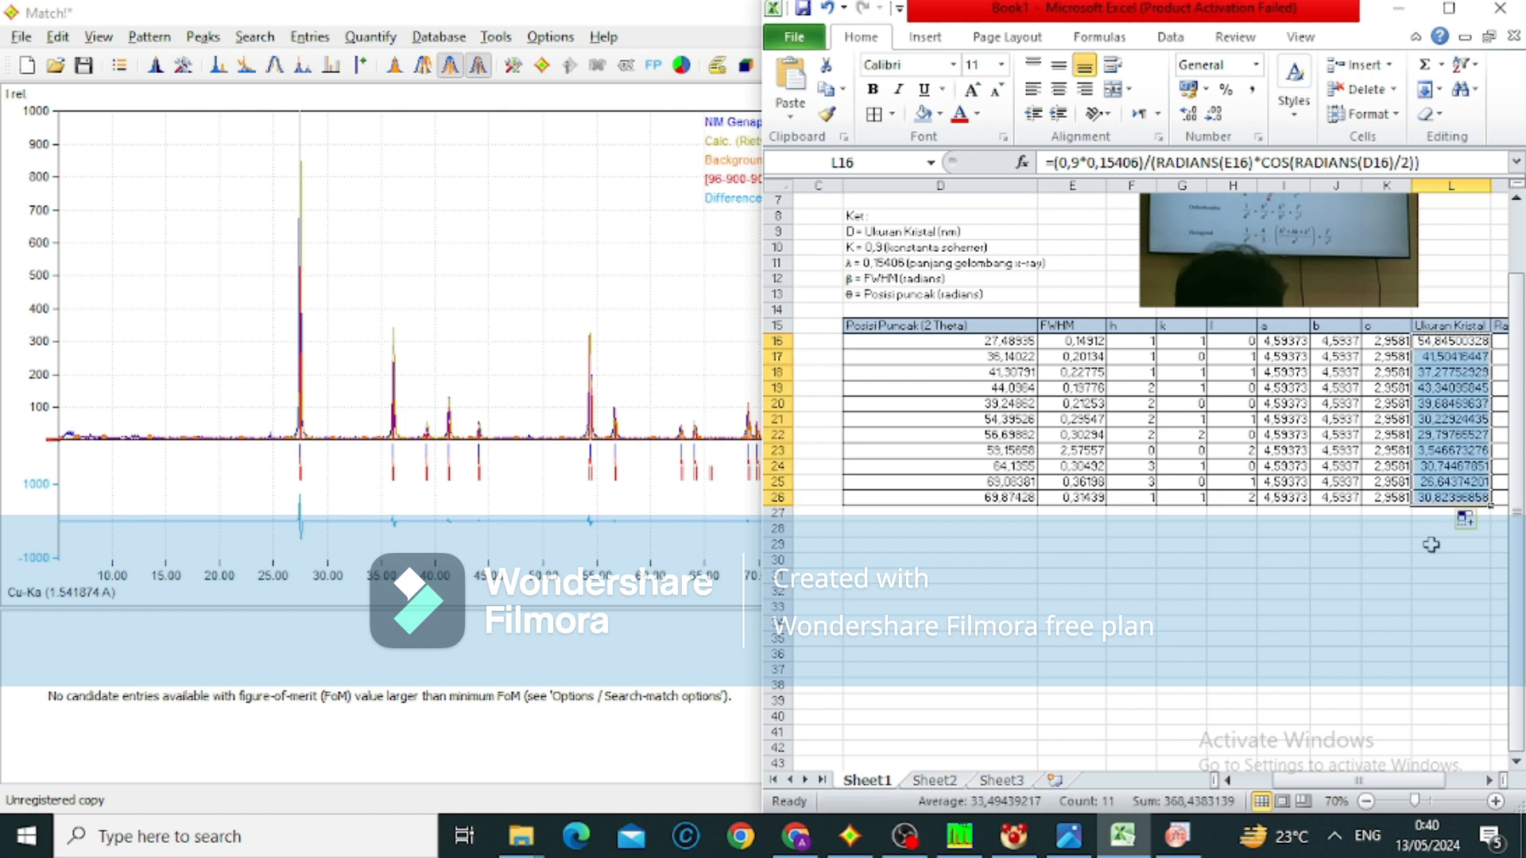
Fill the D-Spacing formula from N16 down to N26
scroll(1431, 544, "right", 2)
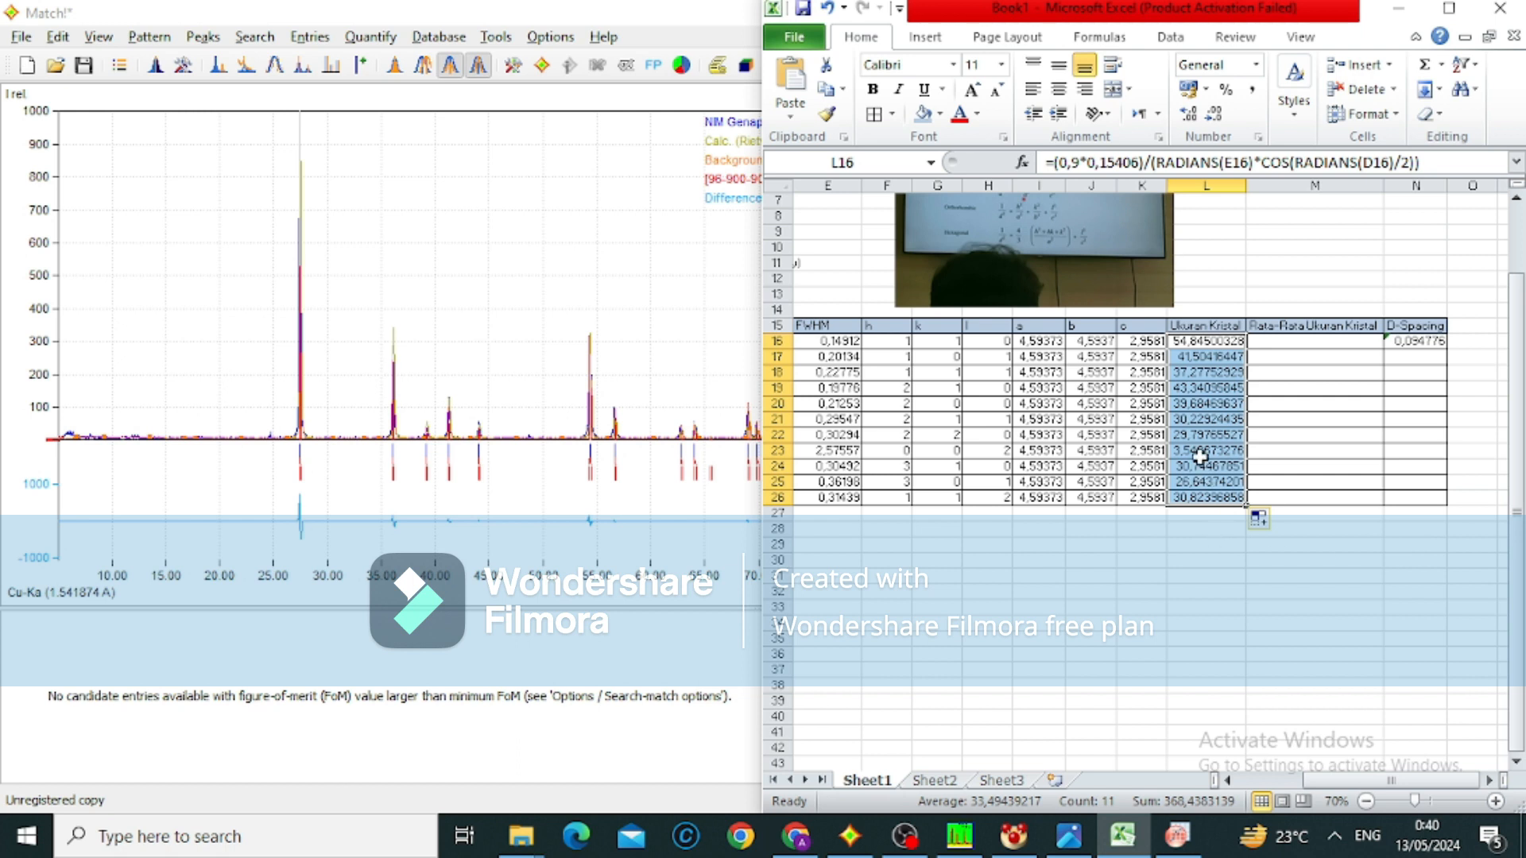
left_click(1200, 451)
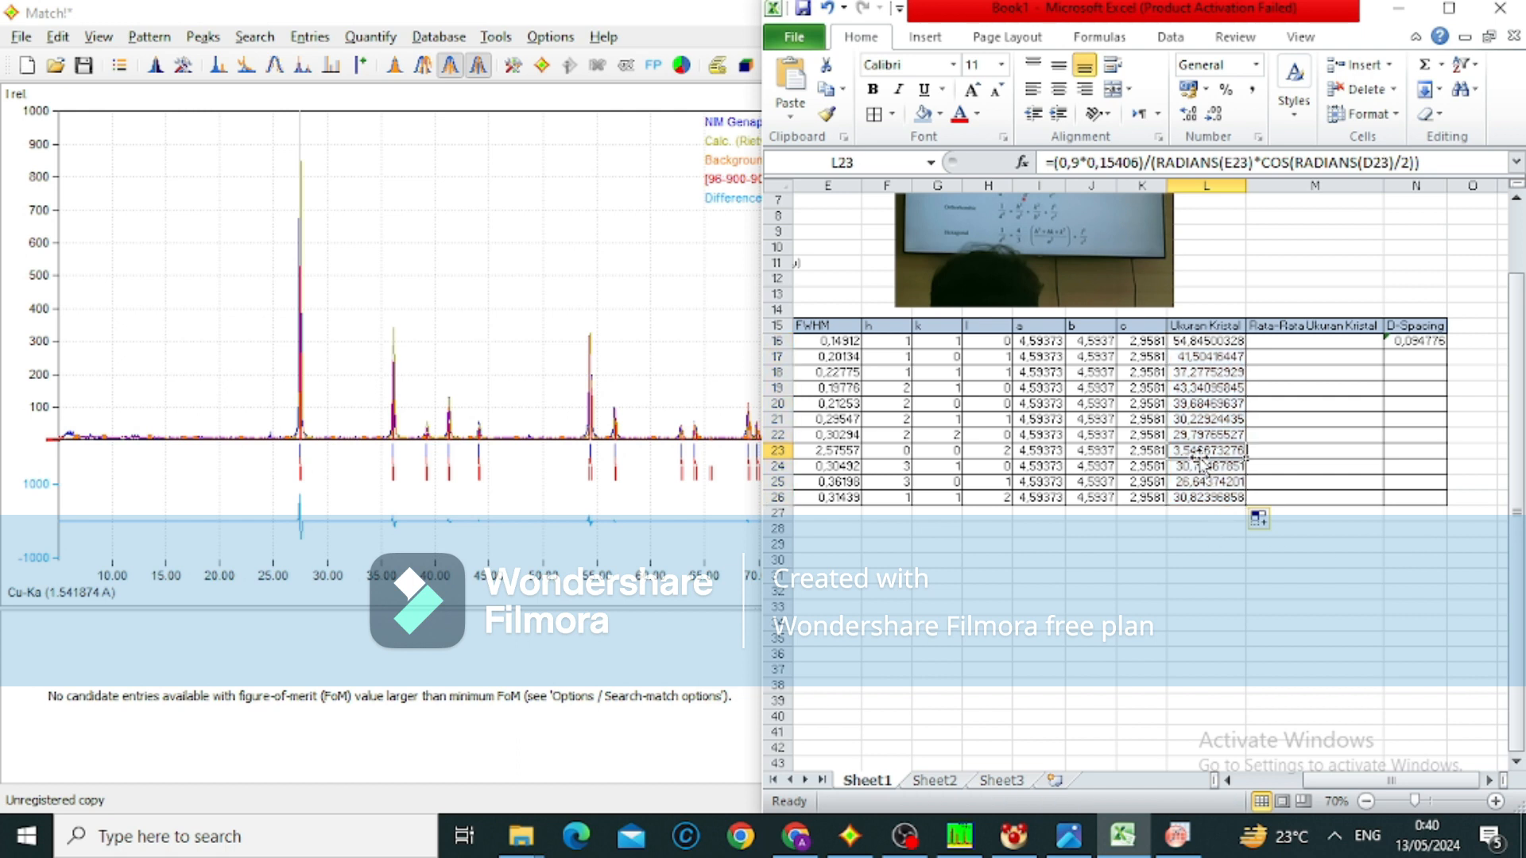
left_click(1410, 343)
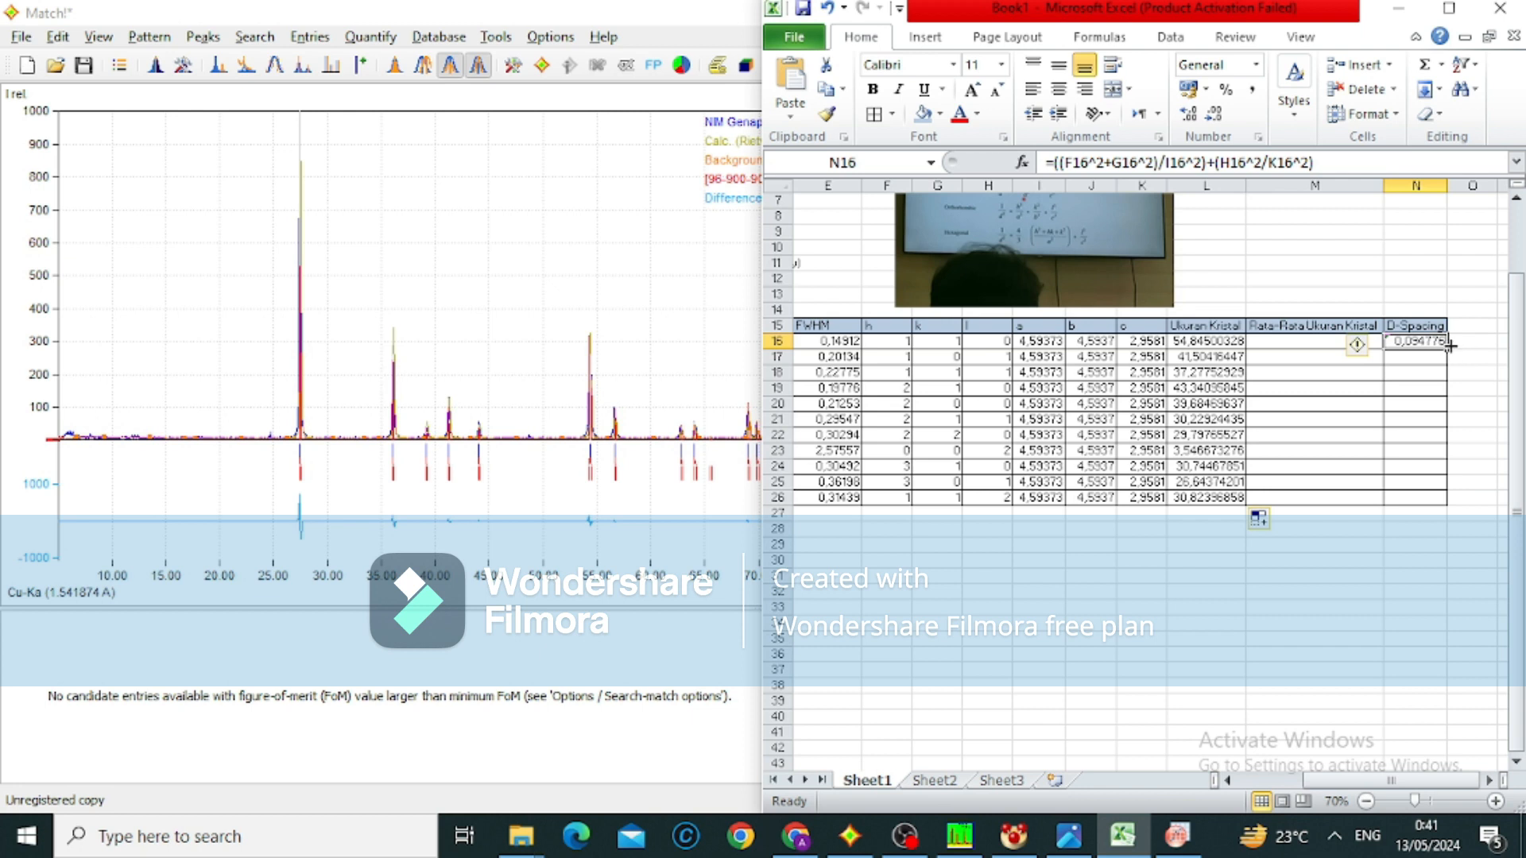
left_click_drag(1449, 348, 1444, 502)
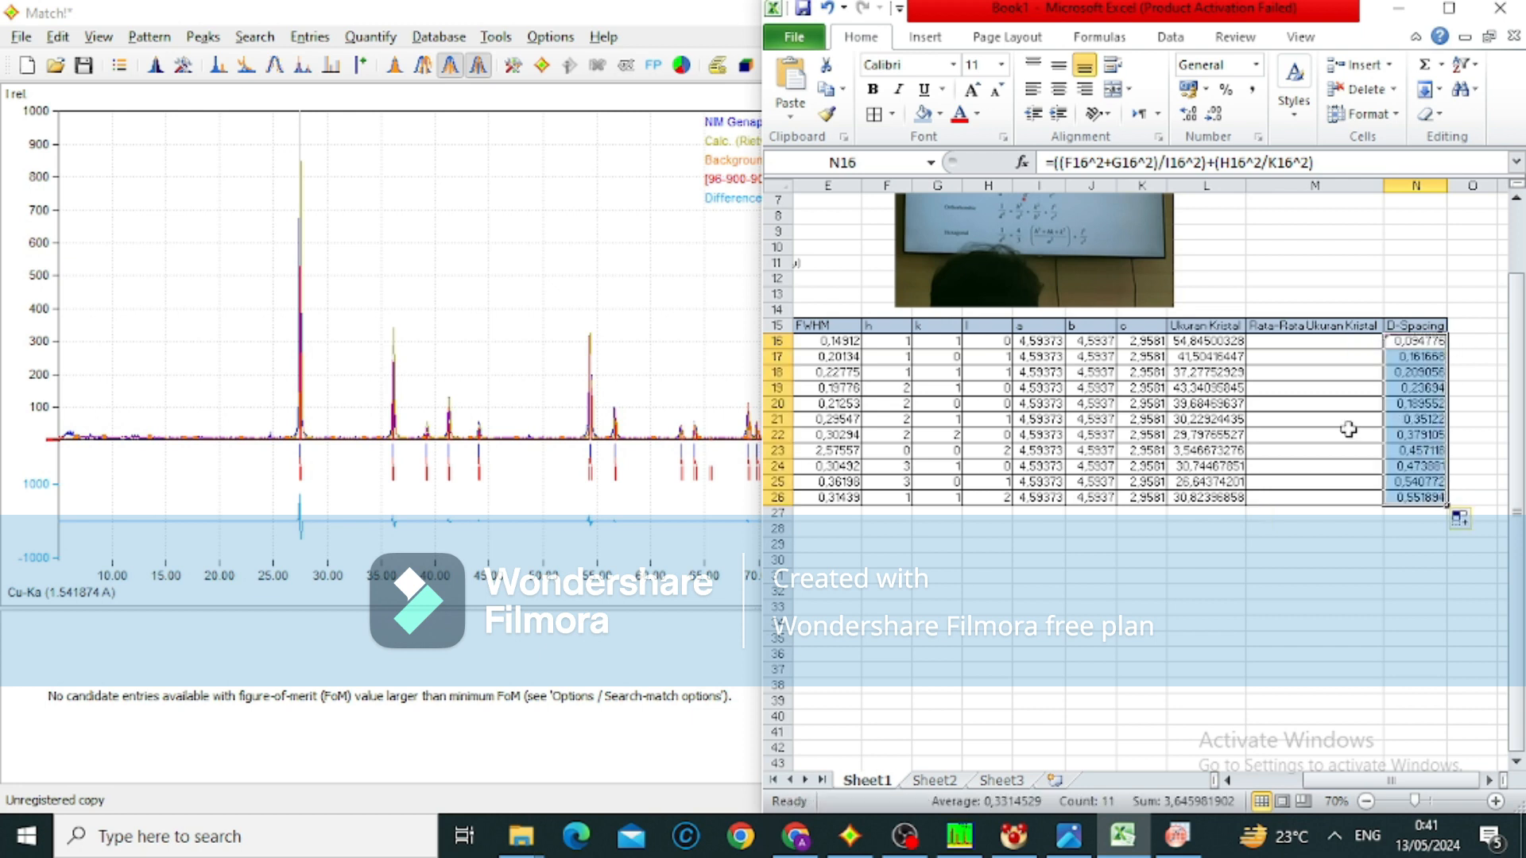
Calculate the Rata-Rata Ukuran Kristal in M16 with =AVERAGE(L16:L26)
left_click(1316, 340)
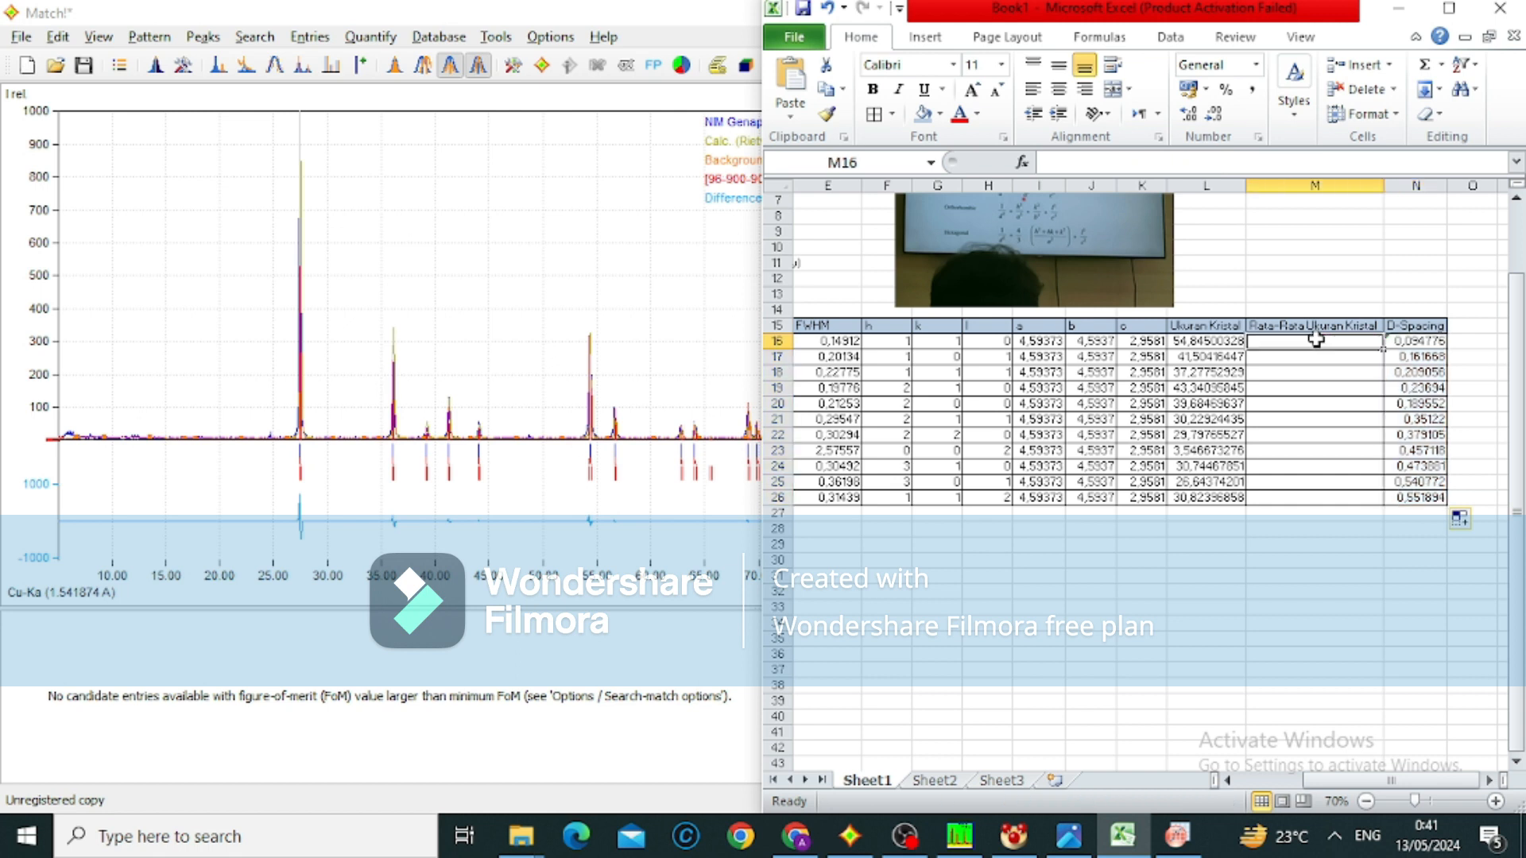
type("=")
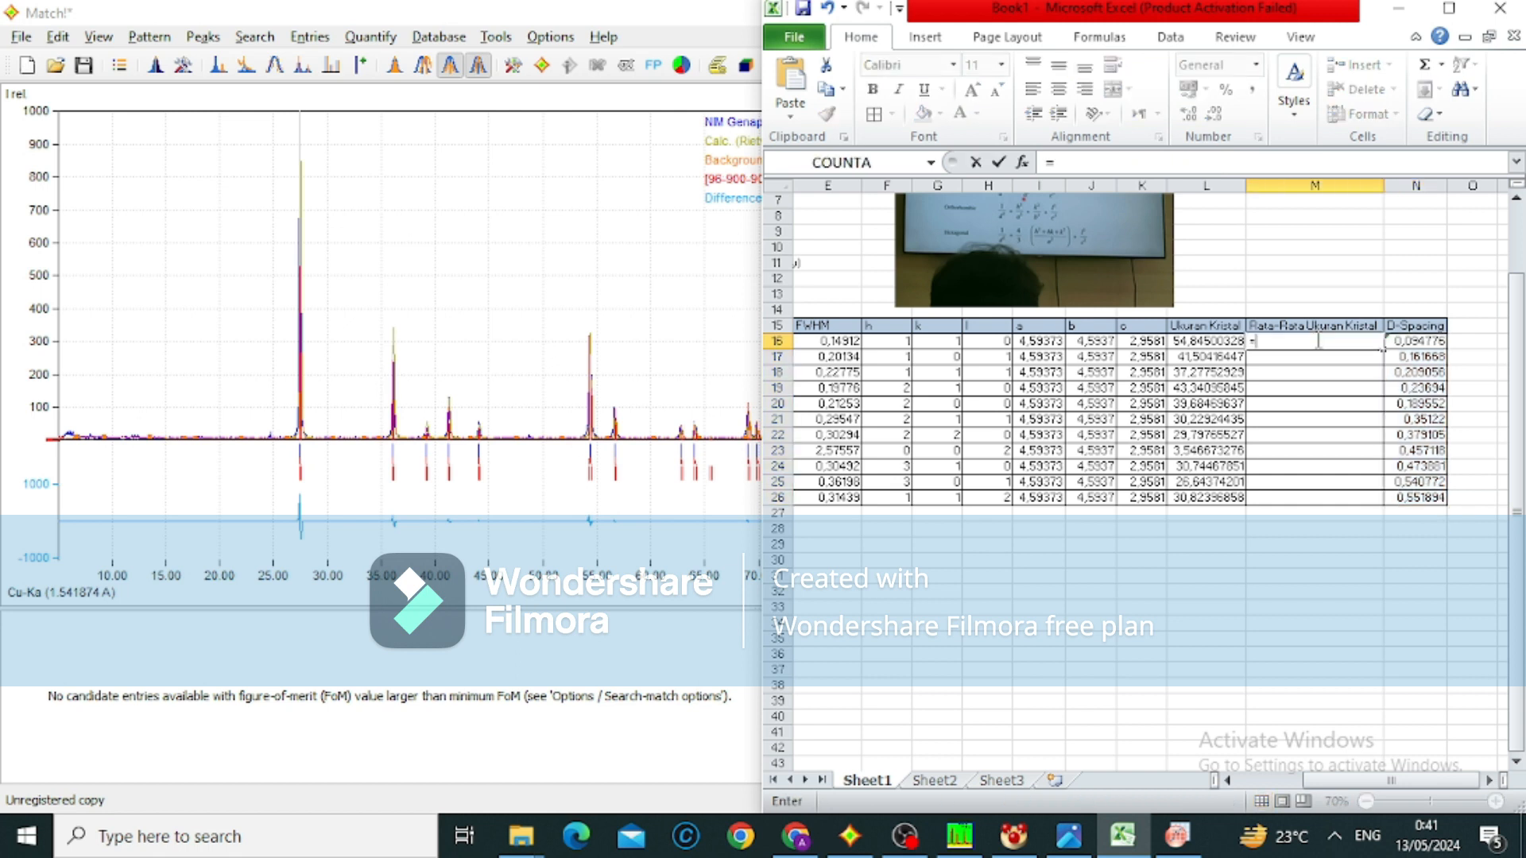
type("A")
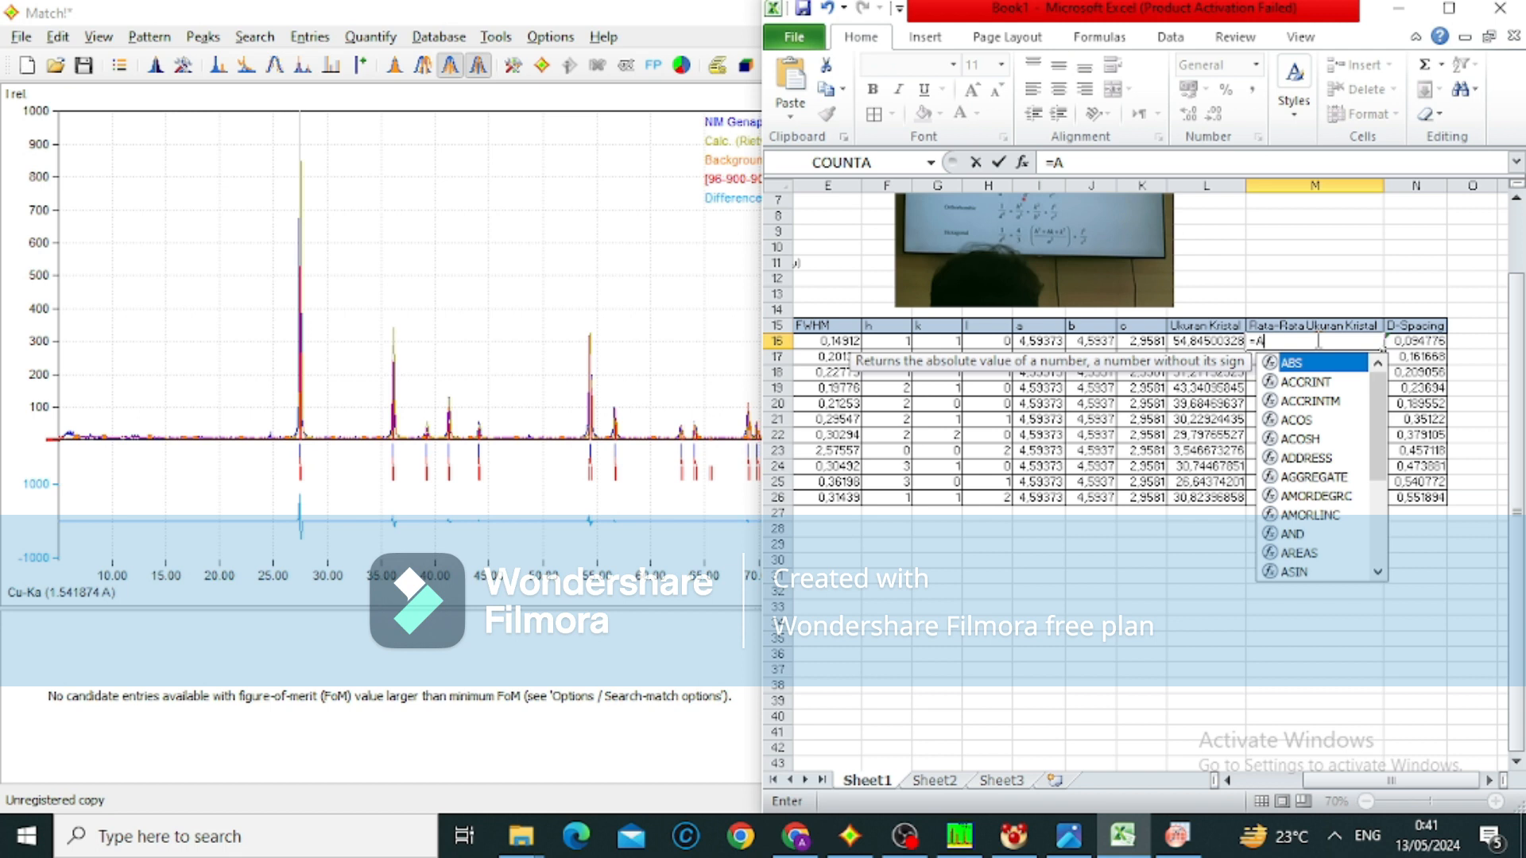
type("V")
key("Down")
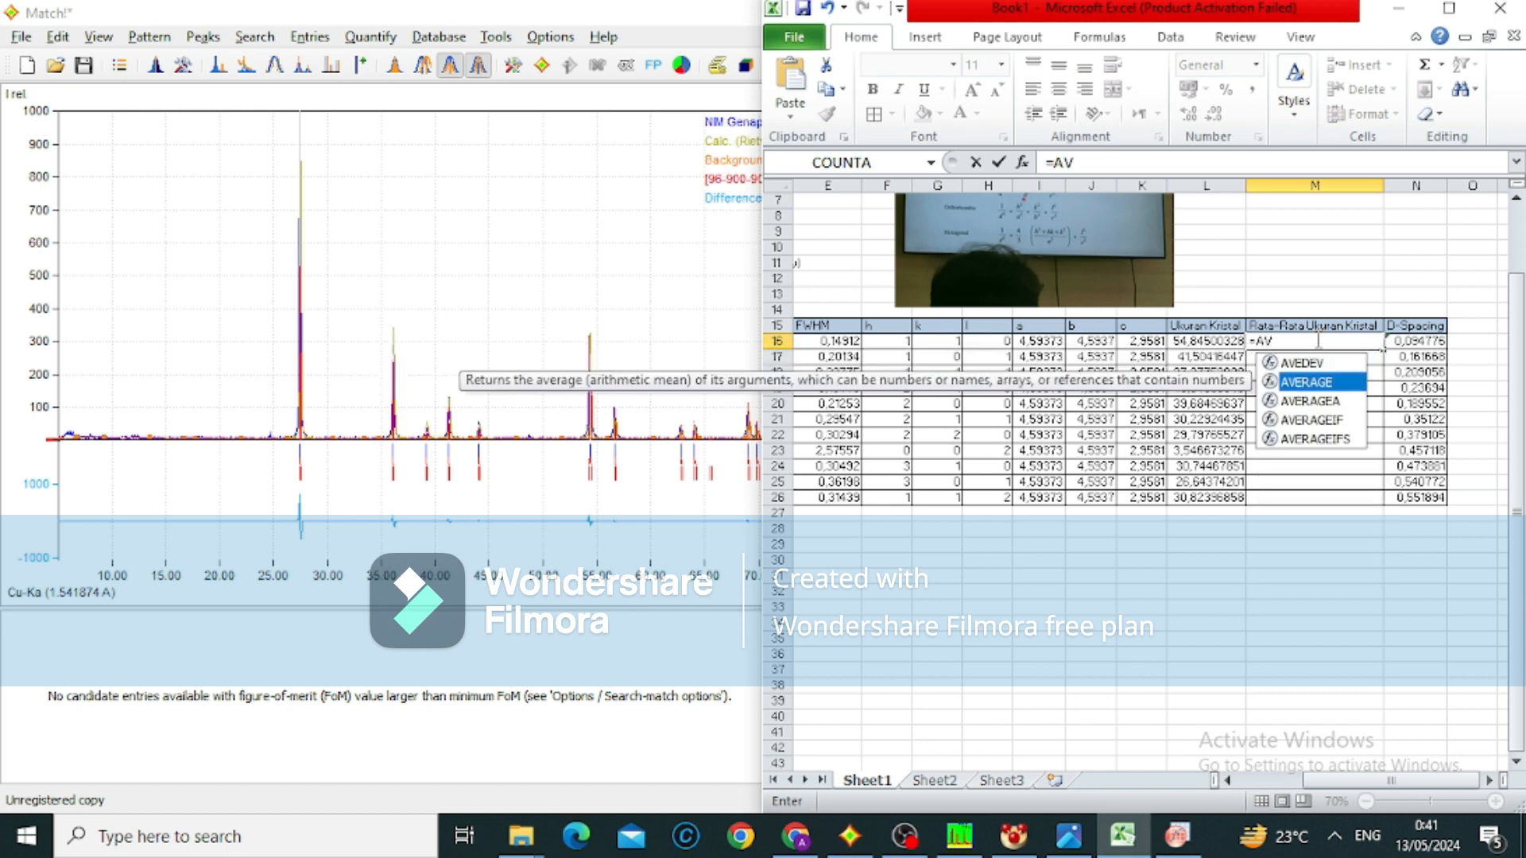
double_click(1345, 387)
left_click_drag(1204, 341, 1191, 504)
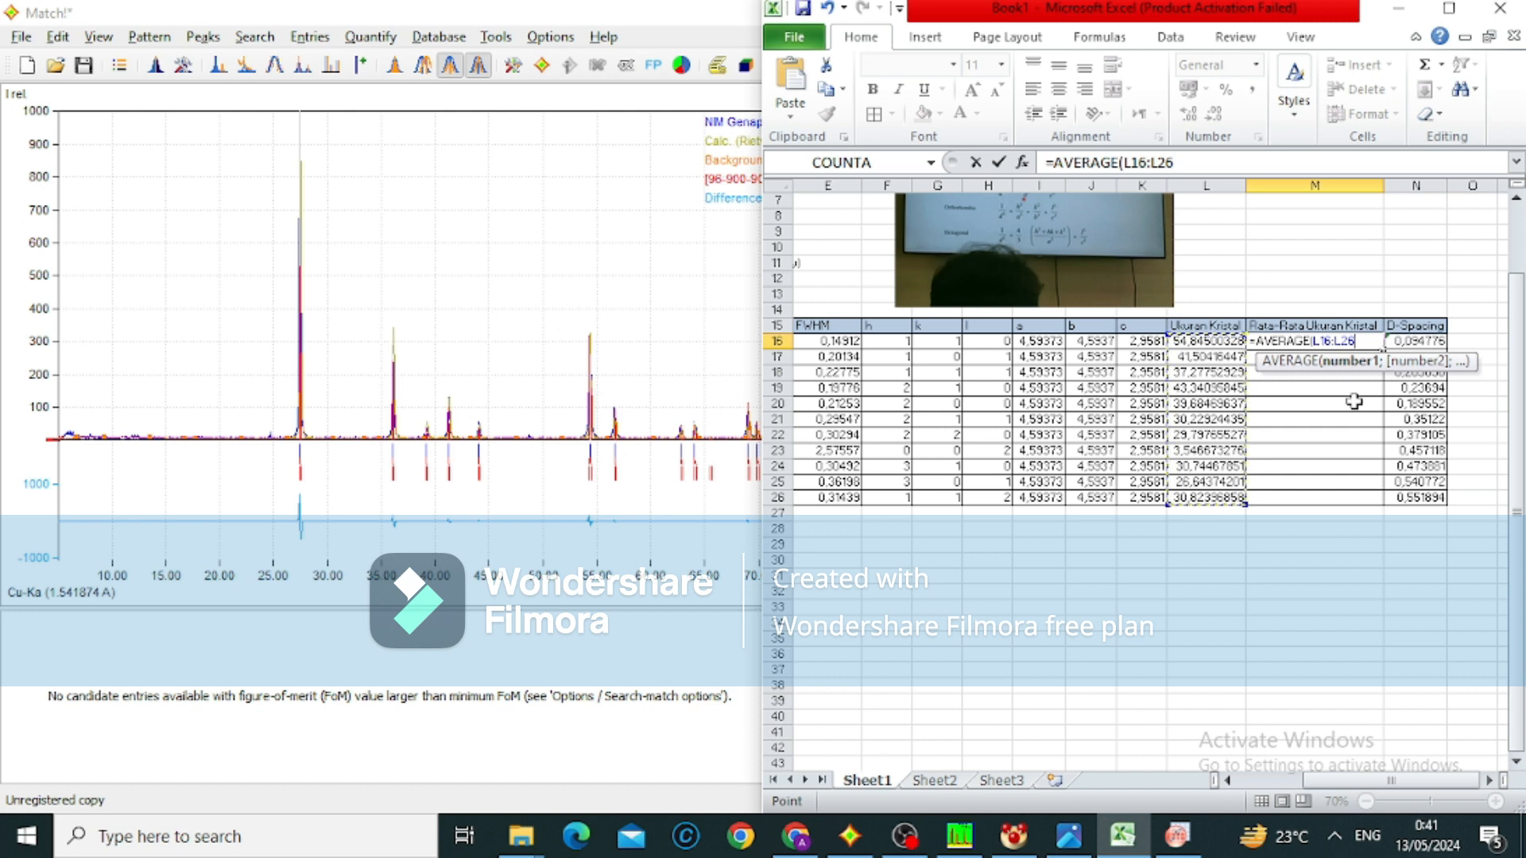
type(")")
key("Return")
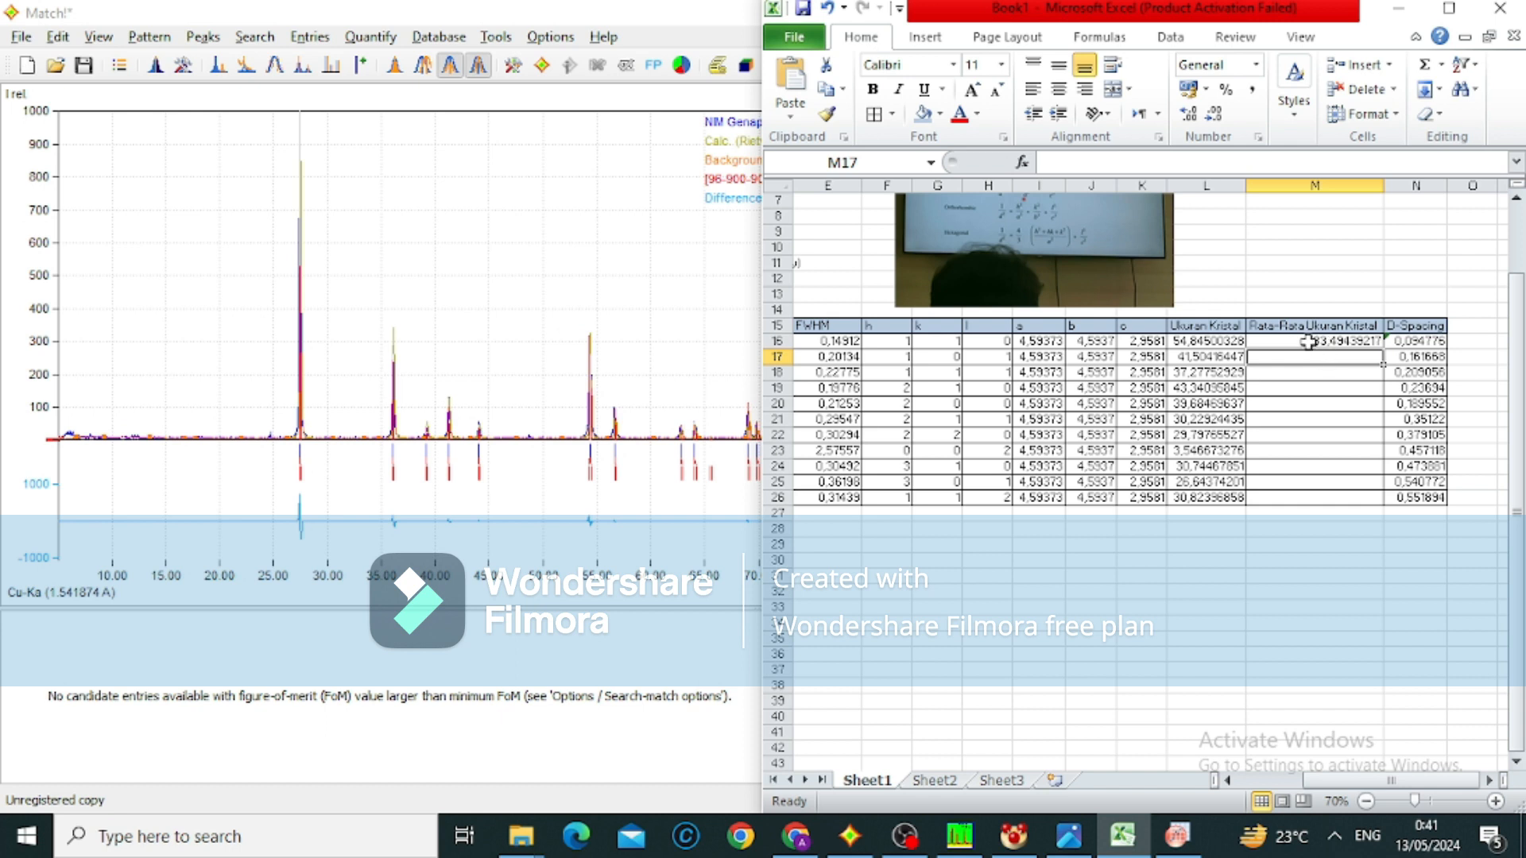
Maximize the workbook window and view the completed table together with the Scherrer formula and its notes
left_click(1449, 8)
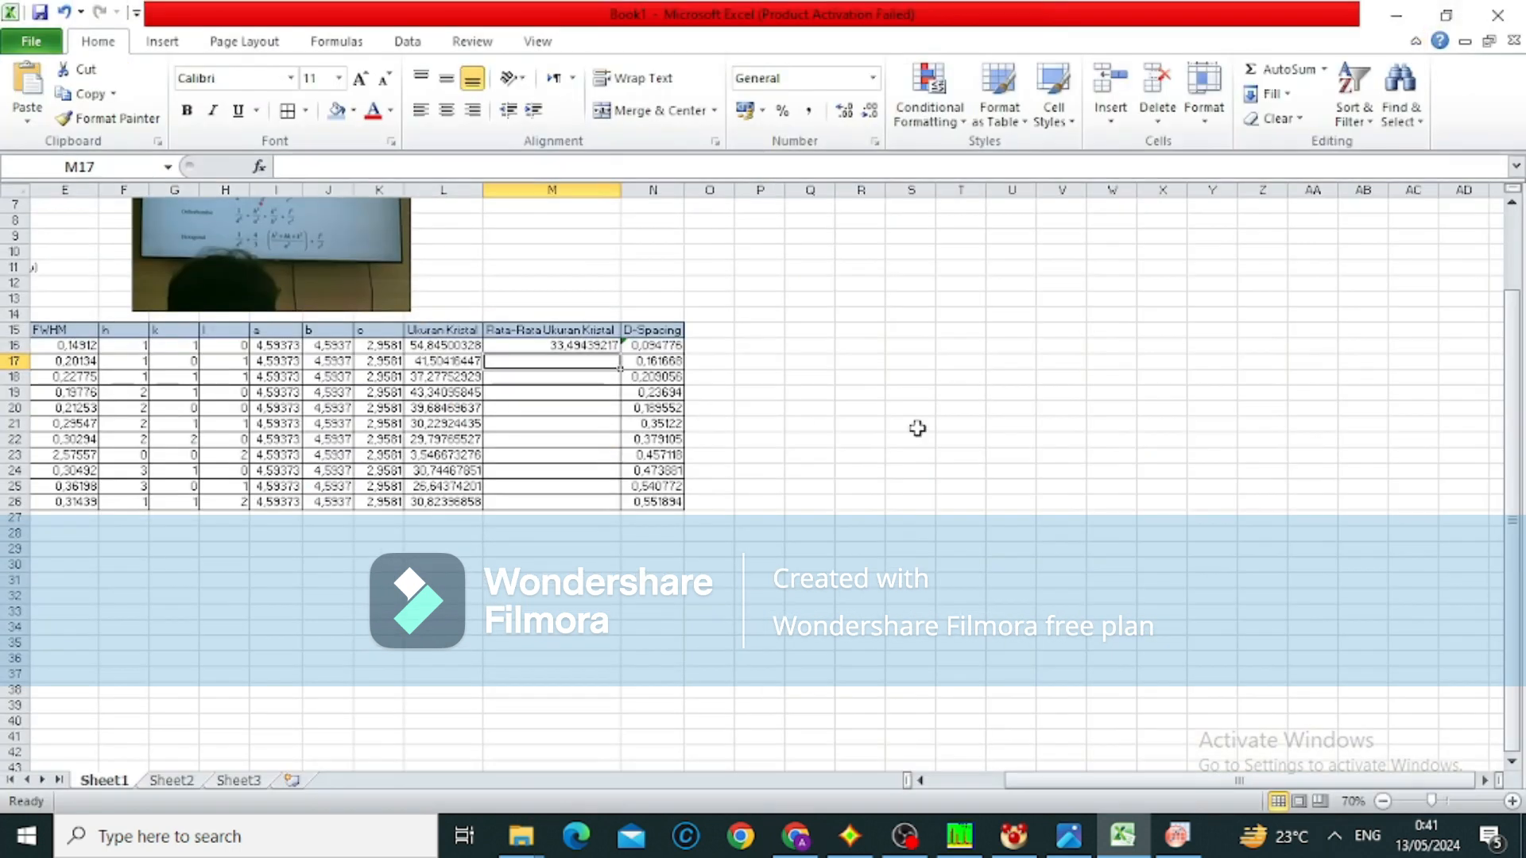
scroll(916, 426, "left", 3)
scroll(916, 427, "left", 1)
scroll(918, 430, "up", 2)
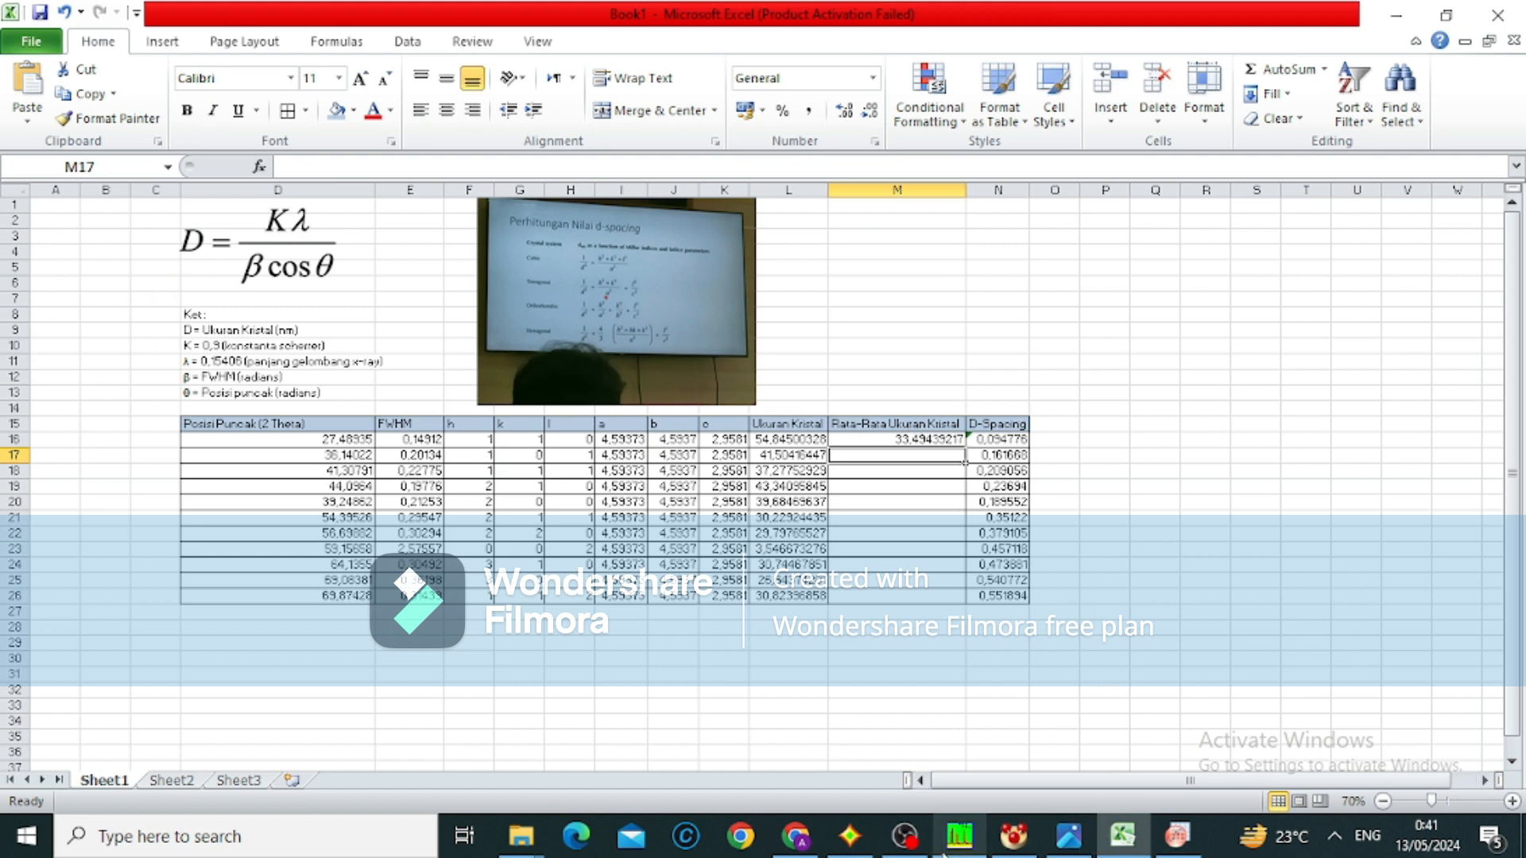
left_click(918, 849)
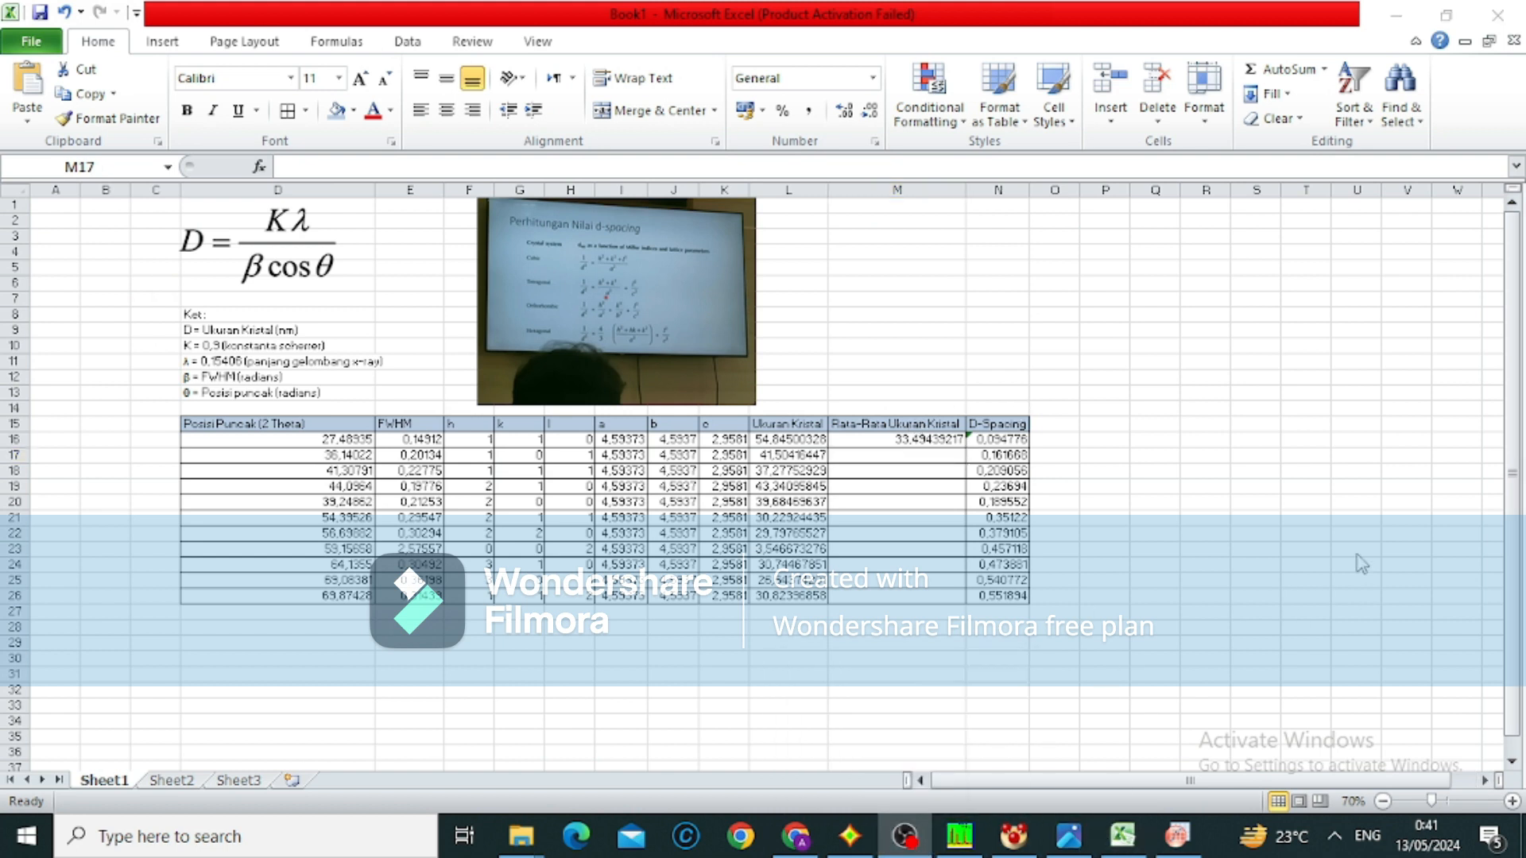